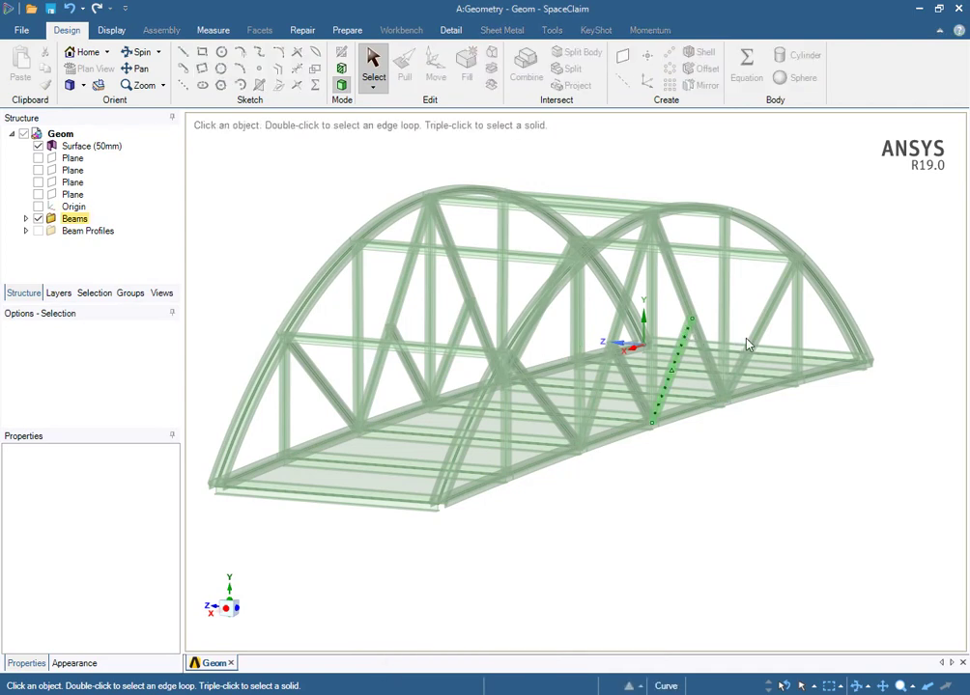
- Examine the whole bridge beam model and the joint at the crown of the arch
{"action": "mouse_move", "coordinate": [686, 334]}
{"action": "middle_mouse_down"}
{"action": "mouse_move", "coordinate": [764, 333]}
{"action": "mouse_move", "coordinate": [689, 325]}
{"action": "mouse_move", "coordinate": [461, 407]}
{"action": "mouse_move", "coordinate": [509, 396]}
{"action": "mouse_move", "coordinate": [649, 400]}
{"action": "mouse_move", "coordinate": [487, 402]}
{"action": "mouse_move", "coordinate": [607, 396]}
{"action": "mouse_move", "coordinate": [547, 401]}
{"action": "mouse_move", "coordinate": [511, 425]}
{"action": "mouse_move", "coordinate": [459, 407]}
{"action": "mouse_move", "coordinate": [400, 455]}
{"action": "mouse_move", "coordinate": [394, 447]}
{"action": "mouse_move", "coordinate": [478, 450]}
{"action": "mouse_move", "coordinate": [416, 447]}
{"action": "middle_mouse_up"}
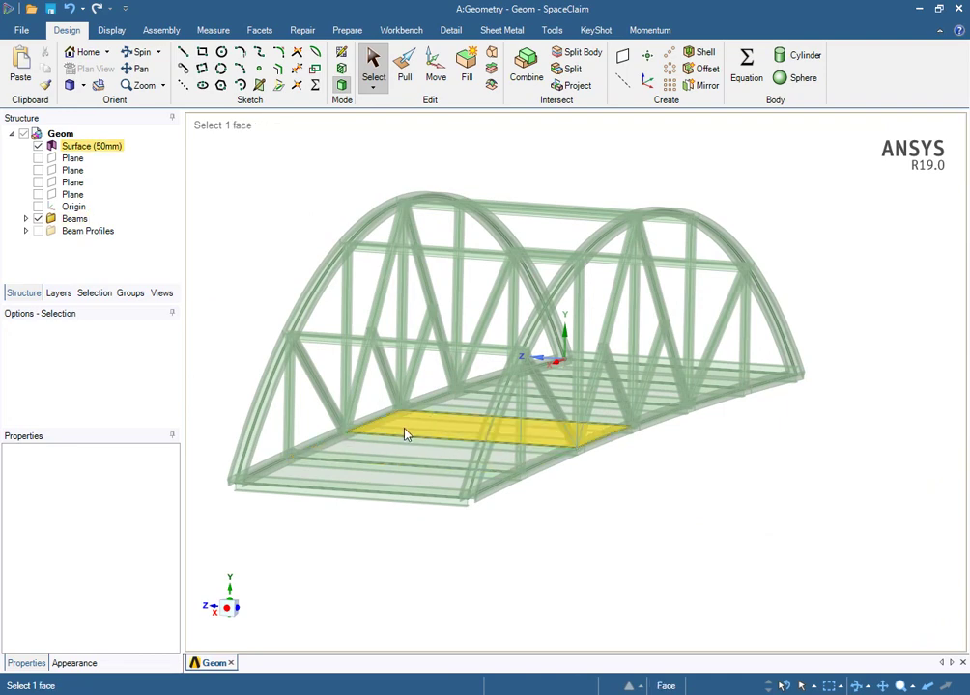
{"action": "mouse_move", "coordinate": [353, 436]}
{"action": "middle_mouse_down"}
{"action": "mouse_move", "coordinate": [465, 410]}
{"action": "mouse_move", "coordinate": [427, 448]}
{"action": "middle_mouse_up"}
{"action": "mouse_move", "coordinate": [399, 350]}
{"action": "middle_mouse_down"}
{"action": "mouse_move", "coordinate": [485, 433]}
{"action": "mouse_move", "coordinate": [411, 435]}
{"action": "mouse_move", "coordinate": [457, 441]}
{"action": "mouse_move", "coordinate": [506, 480]}
{"action": "mouse_move", "coordinate": [460, 446]}
{"action": "mouse_move", "coordinate": [483, 464]}
{"action": "mouse_move", "coordinate": [637, 447]}
{"action": "mouse_move", "coordinate": [501, 461]}
{"action": "mouse_move", "coordinate": [503, 472]}
{"action": "mouse_move", "coordinate": [515, 458]}
{"action": "mouse_move", "coordinate": [340, 464]}
{"action": "mouse_move", "coordinate": [258, 493]}
{"action": "mouse_move", "coordinate": [706, 466]}
{"action": "mouse_move", "coordinate": [676, 470]}
{"action": "mouse_move", "coordinate": [666, 459]}
{"action": "mouse_move", "coordinate": [720, 464]}
{"action": "mouse_move", "coordinate": [715, 479]}
{"action": "mouse_move", "coordinate": [700, 470]}
{"action": "mouse_move", "coordinate": [612, 472]}
{"action": "middle_mouse_up"}
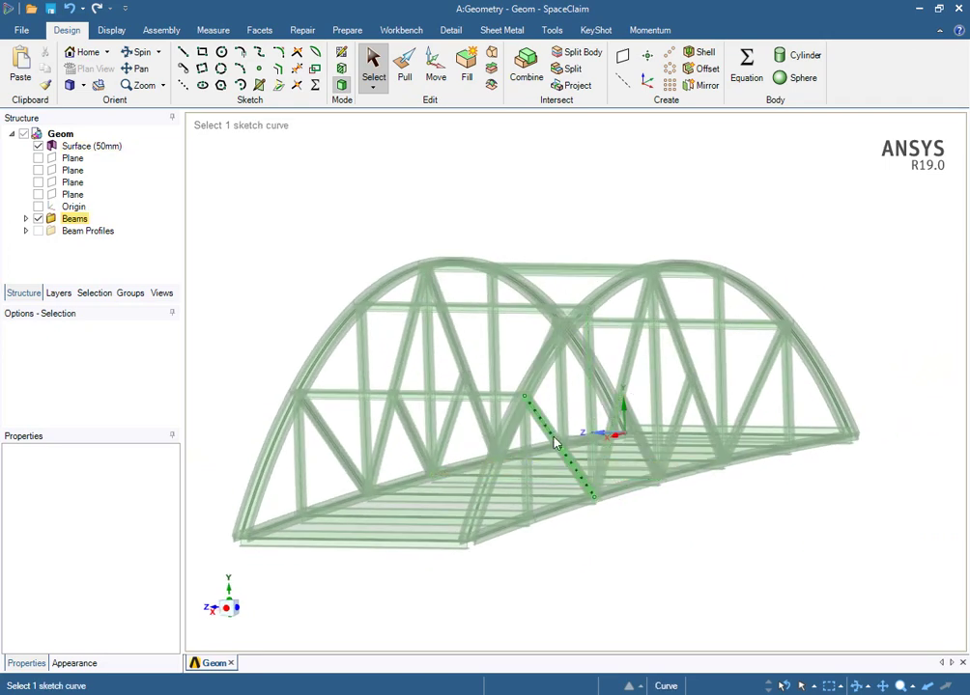
{"action": "mouse_move", "coordinate": [482, 434]}
{"action": "middle_mouse_down"}
{"action": "mouse_move", "coordinate": [572, 440]}
{"action": "mouse_move", "coordinate": [449, 434]}
{"action": "mouse_move", "coordinate": [512, 420]}
{"action": "middle_mouse_up"}
{"action": "left_click", "coordinate": [500, 425]}
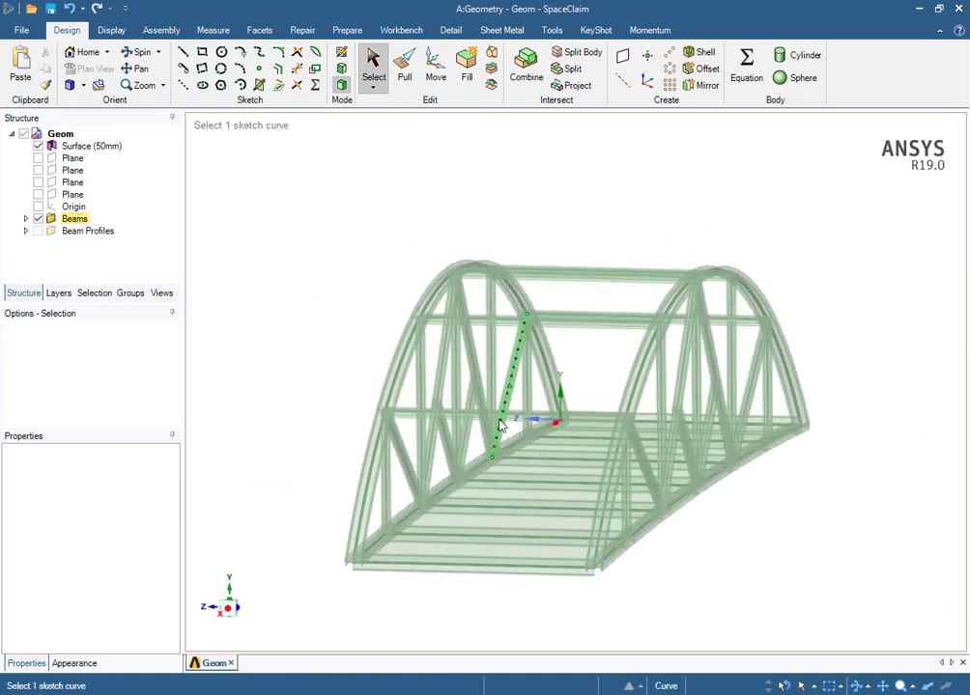
{"action": "scroll", "coordinate": [425, 283], "scroll_direction": "up", "scroll_amount": 10}
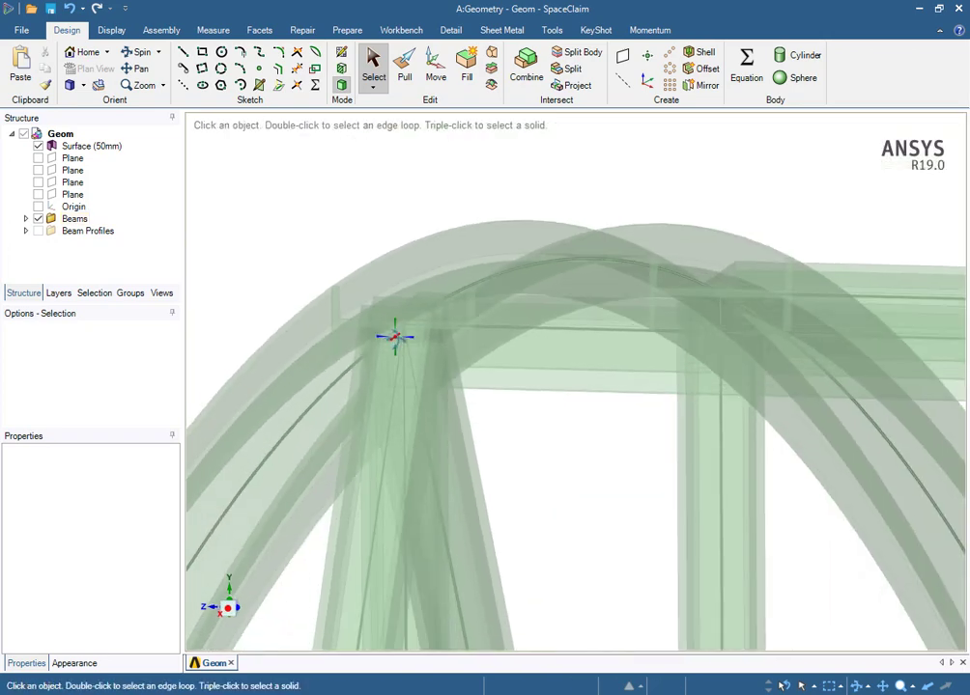
{"action": "middle_click_drag", "start_coordinate": [445, 340], "coordinate": [647, 504]}
{"action": "left_click", "coordinate": [448, 377]}
{"action": "scroll", "coordinate": [541, 513], "scroll_direction": "up", "scroll_amount": 5}
{"action": "scroll", "coordinate": [543, 515], "scroll_direction": "down", "scroll_amount": 9}
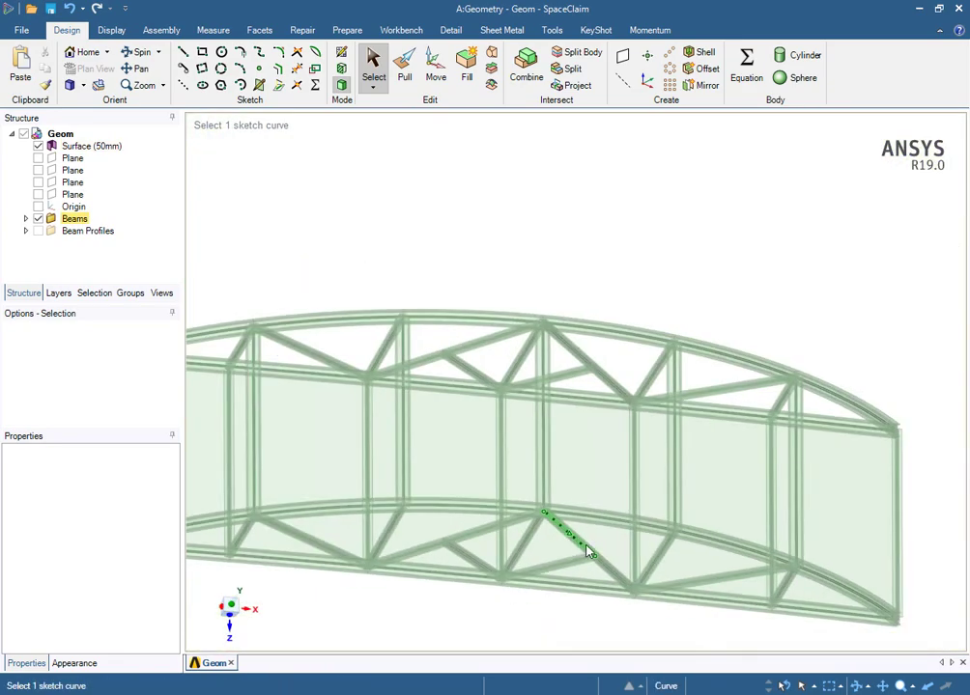
- Examine the nodes where the arches, truss diagonals, verticals and cross beams meet
{"action": "middle_click_drag", "start_coordinate": [585, 547], "coordinate": [512, 422]}
{"action": "scroll", "coordinate": [554, 518], "scroll_direction": "up", "scroll_amount": 1}
{"action": "scroll", "coordinate": [504, 464], "scroll_direction": "up", "scroll_amount": 9}
{"action": "mouse_move", "coordinate": [520, 471]}
{"action": "middle_mouse_down"}
{"action": "mouse_move", "coordinate": [663, 539]}
{"action": "mouse_move", "coordinate": [636, 572]}
{"action": "mouse_move", "coordinate": [566, 506]}
{"action": "middle_mouse_up"}
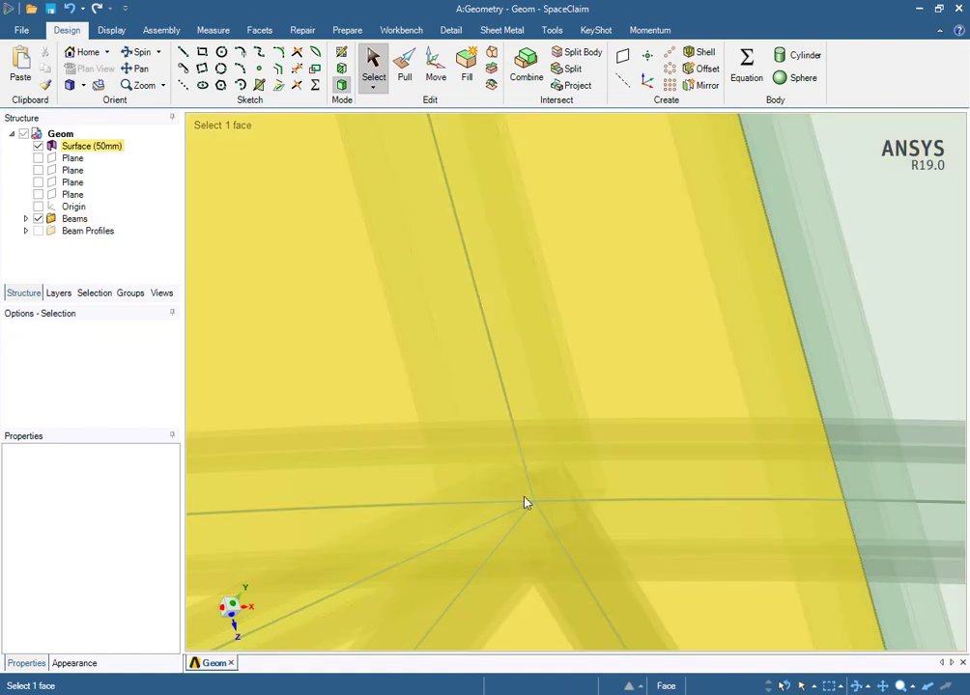
{"action": "scroll", "coordinate": [842, 367], "scroll_direction": "up", "scroll_amount": 3}
{"action": "scroll", "coordinate": [840, 373], "scroll_direction": "down", "scroll_amount": 6}
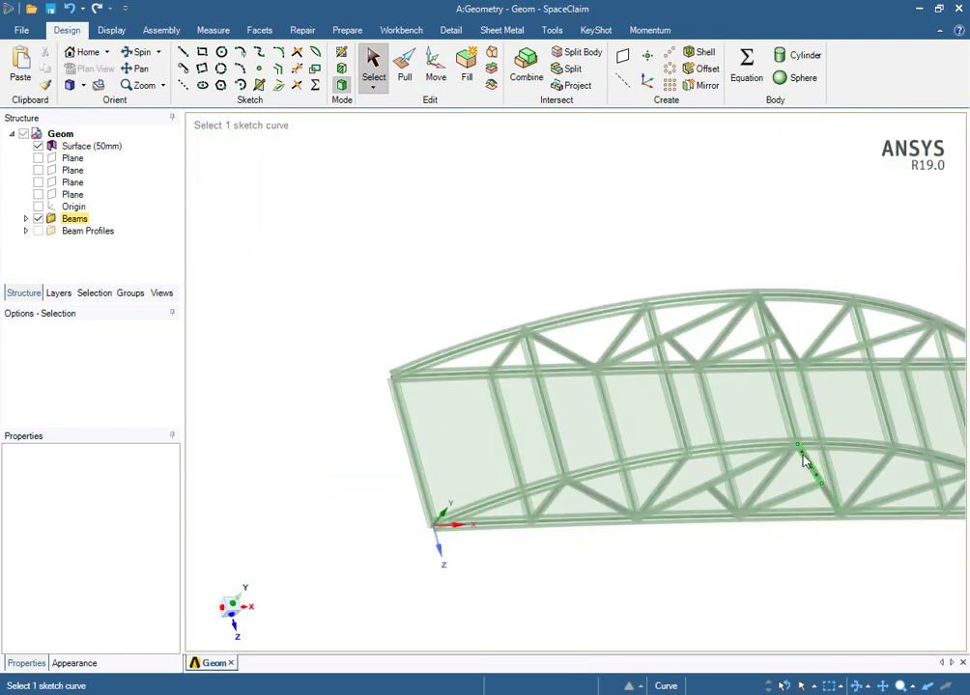
{"action": "middle_click_drag", "start_coordinate": [801, 457], "coordinate": [498, 537]}
{"action": "scroll", "coordinate": [604, 457], "scroll_direction": "up", "scroll_amount": 6}
{"action": "scroll", "coordinate": [511, 406], "scroll_direction": "down", "scroll_amount": 6}
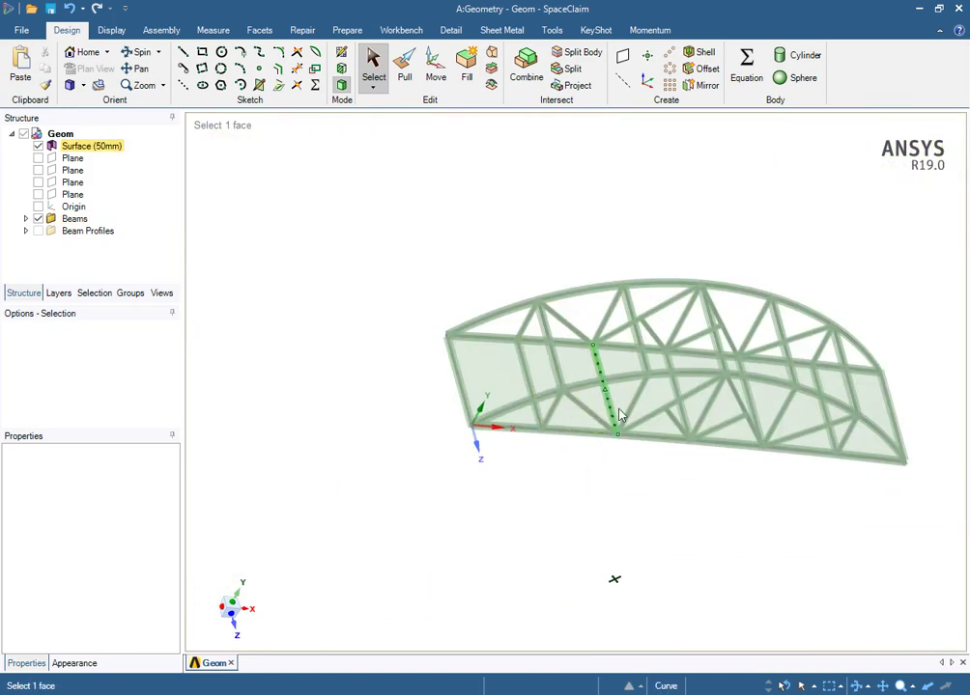
{"action": "middle_click_drag", "start_coordinate": [619, 410], "coordinate": [597, 629]}
{"action": "scroll", "coordinate": [637, 325], "scroll_direction": "up", "scroll_amount": 10}
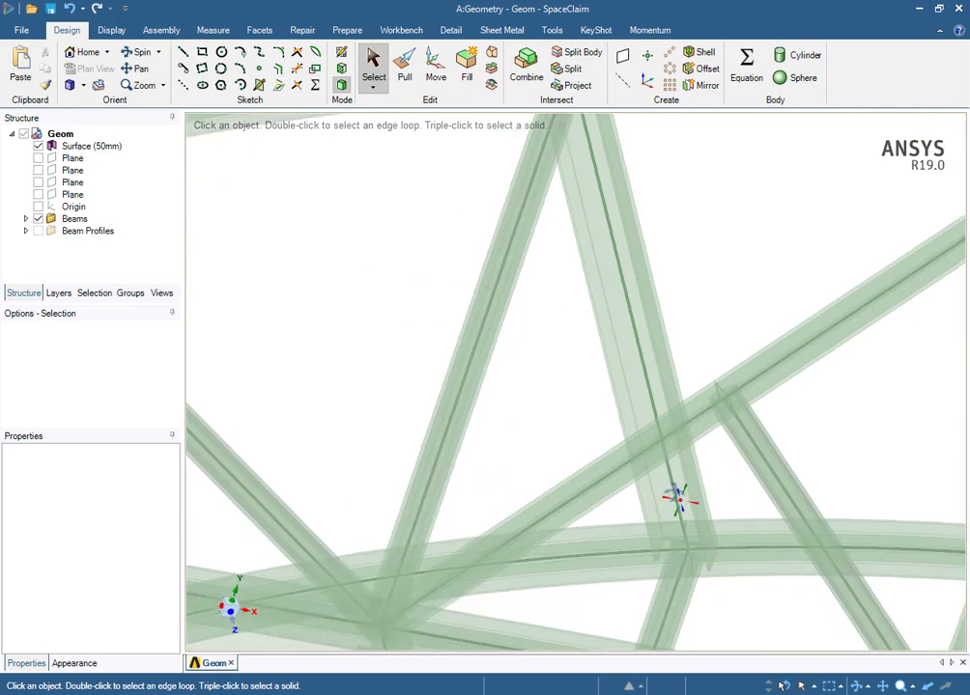
{"action": "middle_click_drag", "start_coordinate": [673, 491], "coordinate": [690, 510]}
{"action": "scroll", "coordinate": [689, 511], "scroll_direction": "up", "scroll_amount": 5}
{"action": "scroll", "coordinate": [750, 569], "scroll_direction": "down", "scroll_amount": 5}
{"action": "scroll", "coordinate": [752, 575], "scroll_direction": "down", "scroll_amount": 5}
- Examine the trusses, lower chords and deck of the bridge from the side and from its end
{"action": "middle_click_drag", "start_coordinate": [746, 569], "coordinate": [772, 643]}
{"action": "scroll", "coordinate": [703, 601], "scroll_direction": "up", "scroll_amount": 5}
{"action": "scroll", "coordinate": [781, 583], "scroll_direction": "up", "scroll_amount": 1}
{"action": "mouse_move", "coordinate": [770, 549]}
{"action": "middle_mouse_down"}
{"action": "mouse_move", "coordinate": [656, 564]}
{"action": "mouse_move", "coordinate": [667, 474]}
{"action": "mouse_move", "coordinate": [715, 521]}
{"action": "mouse_move", "coordinate": [829, 566]}
{"action": "mouse_move", "coordinate": [522, 435]}
{"action": "mouse_move", "coordinate": [403, 452]}
{"action": "middle_mouse_up"}
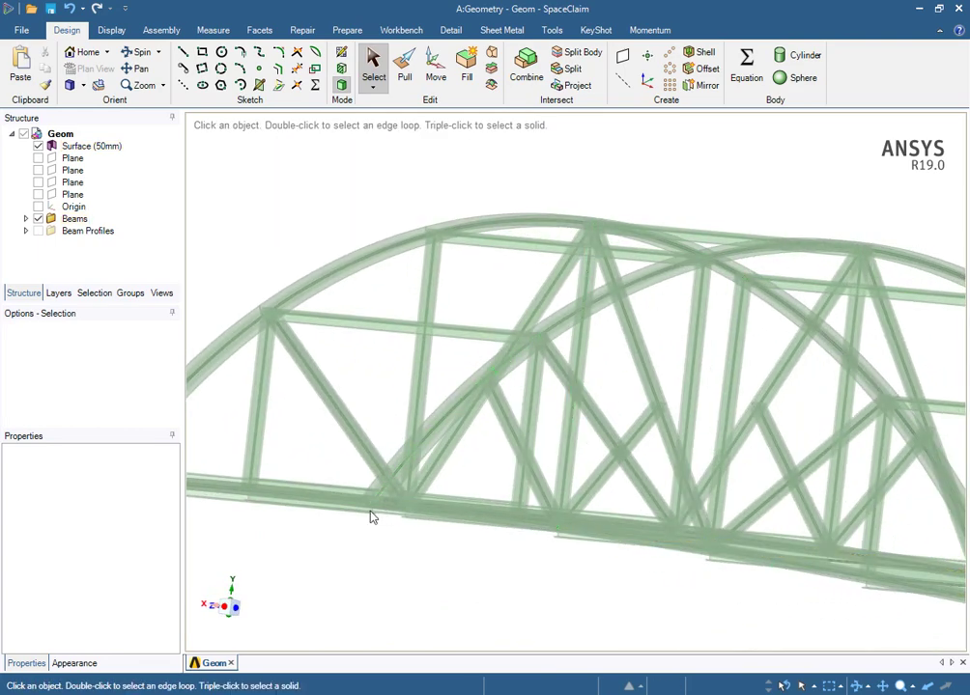
{"action": "middle_click_drag", "start_coordinate": [370, 512], "coordinate": [600, 528]}
{"action": "scroll", "coordinate": [571, 529], "scroll_direction": "up", "scroll_amount": 3}
{"action": "scroll", "coordinate": [498, 509], "scroll_direction": "down", "scroll_amount": 6}
{"action": "middle_click_drag", "start_coordinate": [504, 509], "coordinate": [379, 502]}
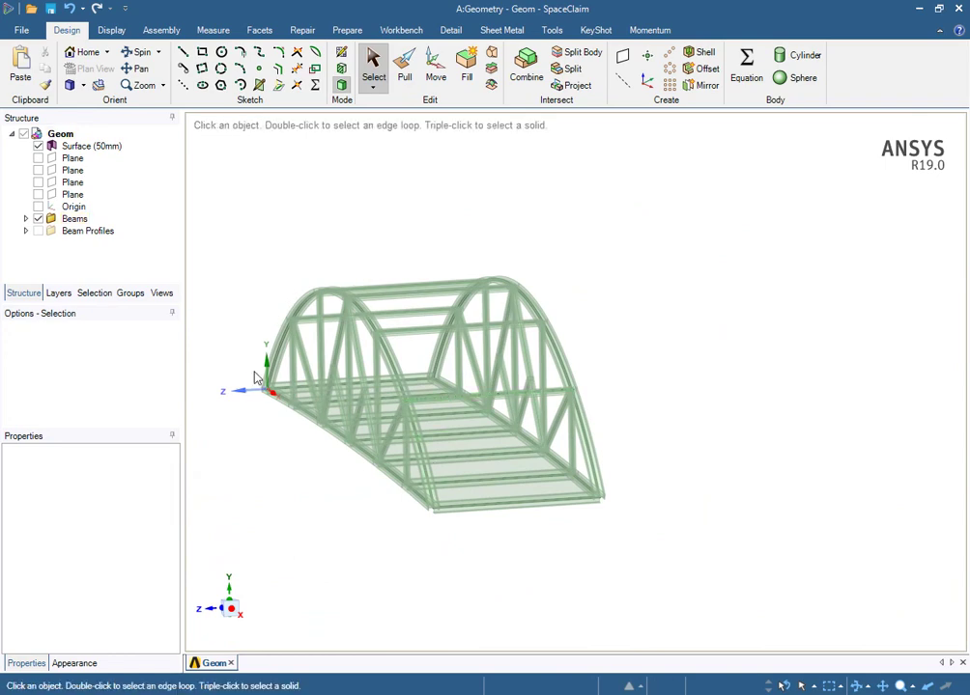
{"action": "middle_click_drag", "start_coordinate": [577, 475], "coordinate": [586, 444]}
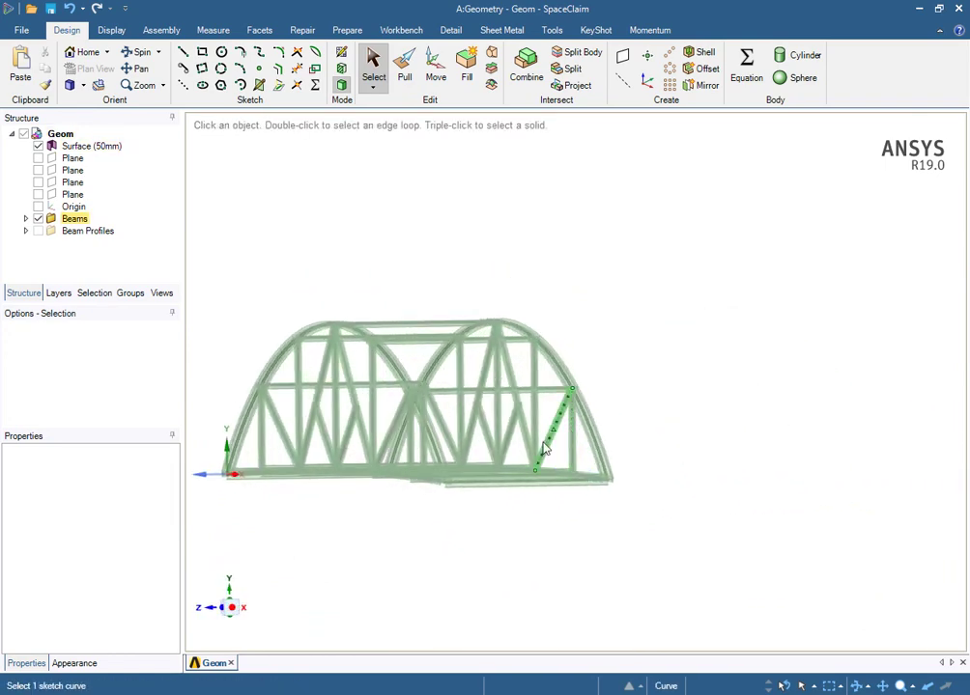
{"action": "scroll", "coordinate": [536, 446], "scroll_direction": "up", "scroll_amount": 2}
{"action": "mouse_move", "coordinate": [470, 440]}
{"action": "middle_mouse_down"}
{"action": "mouse_move", "coordinate": [493, 433]}
{"action": "mouse_move", "coordinate": [610, 443]}
{"action": "mouse_move", "coordinate": [612, 430]}
{"action": "mouse_move", "coordinate": [571, 467]}
{"action": "mouse_move", "coordinate": [600, 446]}
{"action": "mouse_move", "coordinate": [604, 465]}
{"action": "middle_mouse_up"}
{"action": "middle_click_drag", "start_coordinate": [600, 529], "coordinate": [600, 420], "text": "ctrl"}
{"action": "mouse_move", "coordinate": [597, 494]}
{"action": "middle_mouse_down"}
{"action": "mouse_move", "coordinate": [593, 457]}
{"action": "mouse_move", "coordinate": [591, 489]}
{"action": "mouse_move", "coordinate": [613, 482]}
{"action": "mouse_move", "coordinate": [589, 520]}
{"action": "mouse_move", "coordinate": [598, 509]}
{"action": "middle_mouse_up"}
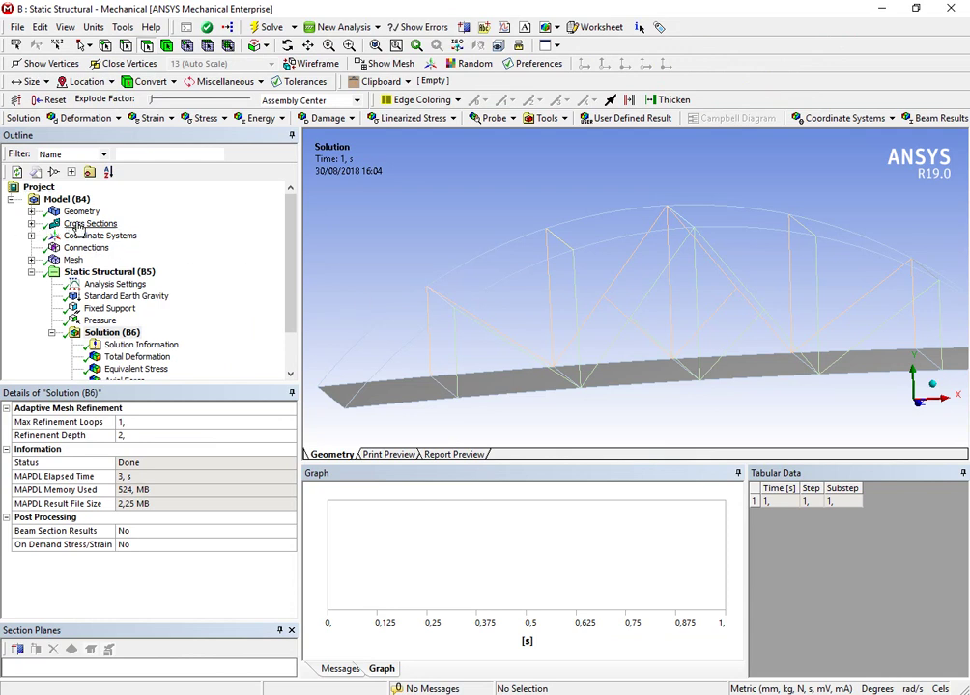
- Switch to the static structural model in Mechanical, display the bridge's mesh and examine the corner where arch, deck and end beam meet
{"action": "scroll", "coordinate": [87, 251], "scroll_direction": "down", "scroll_amount": 2}
{"action": "scroll", "coordinate": [90, 253], "scroll_direction": "up", "scroll_amount": 2}
{"action": "mouse_move", "coordinate": [598, 328]}
{"action": "middle_mouse_down"}
{"action": "mouse_move", "coordinate": [576, 317]}
{"action": "mouse_move", "coordinate": [688, 338]}
{"action": "mouse_move", "coordinate": [753, 314]}
{"action": "mouse_move", "coordinate": [892, 320]}
{"action": "mouse_move", "coordinate": [677, 307]}
{"action": "mouse_move", "coordinate": [610, 330]}
{"action": "mouse_move", "coordinate": [597, 320]}
{"action": "mouse_move", "coordinate": [677, 299]}
{"action": "mouse_move", "coordinate": [722, 329]}
{"action": "mouse_move", "coordinate": [762, 318]}
{"action": "mouse_move", "coordinate": [720, 326]}
{"action": "mouse_move", "coordinate": [671, 301]}
{"action": "mouse_move", "coordinate": [612, 320]}
{"action": "middle_mouse_up"}
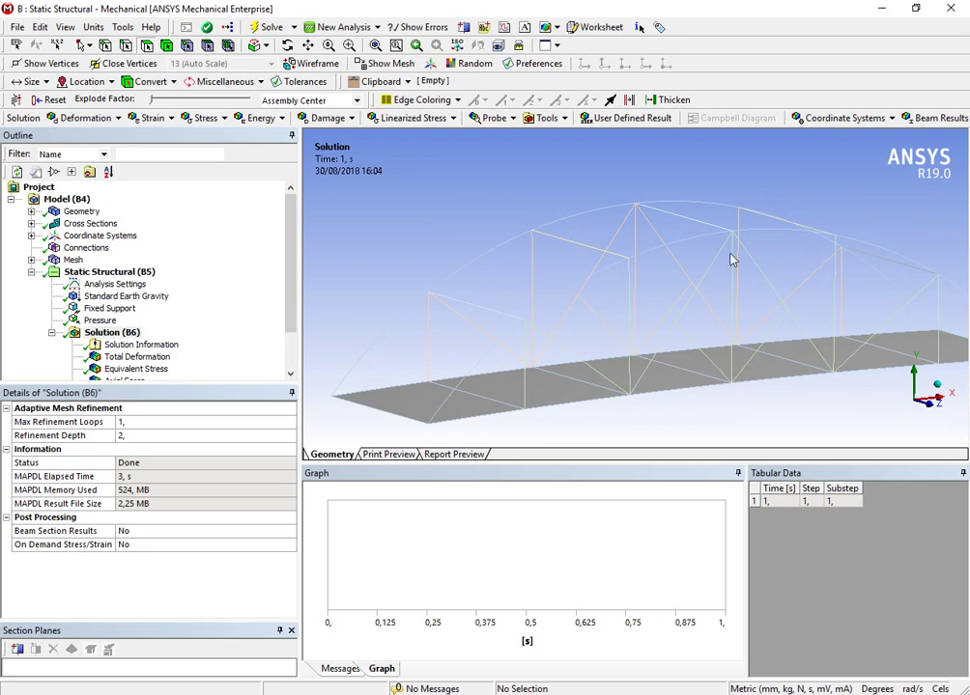
{"action": "left_click", "coordinate": [59, 261]}
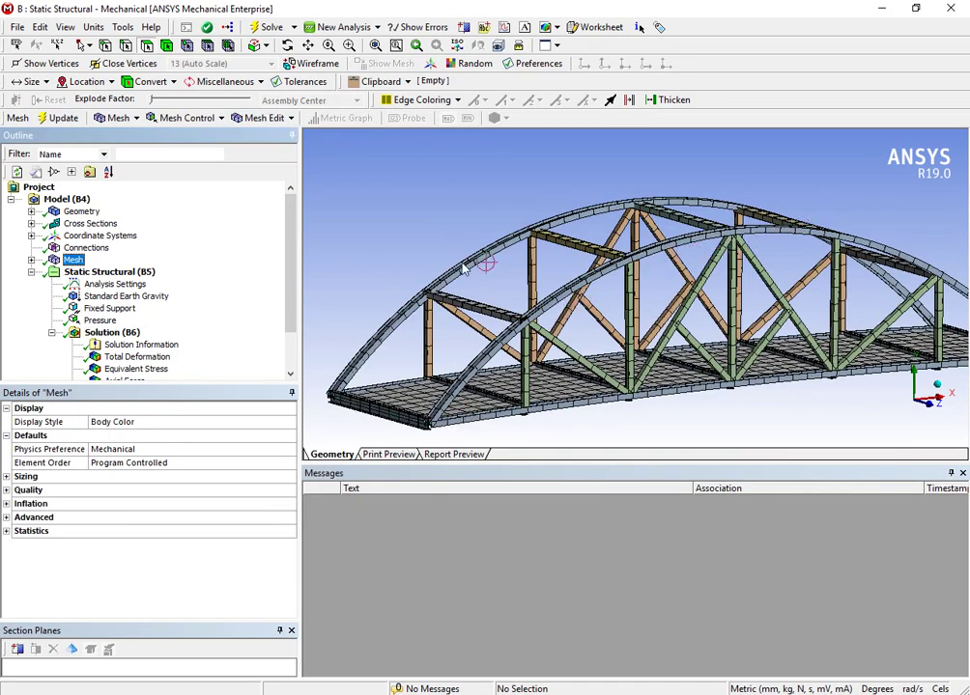
{"action": "middle_click_drag", "start_coordinate": [463, 270], "coordinate": [673, 281]}
{"action": "scroll", "coordinate": [600, 394], "scroll_direction": "down", "scroll_amount": 3}
{"action": "scroll", "coordinate": [616, 386], "scroll_direction": "up", "scroll_amount": 6}
{"action": "scroll", "coordinate": [617, 383], "scroll_direction": "down", "scroll_amount": 3}
{"action": "right_click_drag", "start_coordinate": [637, 354], "coordinate": [594, 408]}
{"action": "left_click_drag", "start_coordinate": [575, 592], "coordinate": [575, 599]}
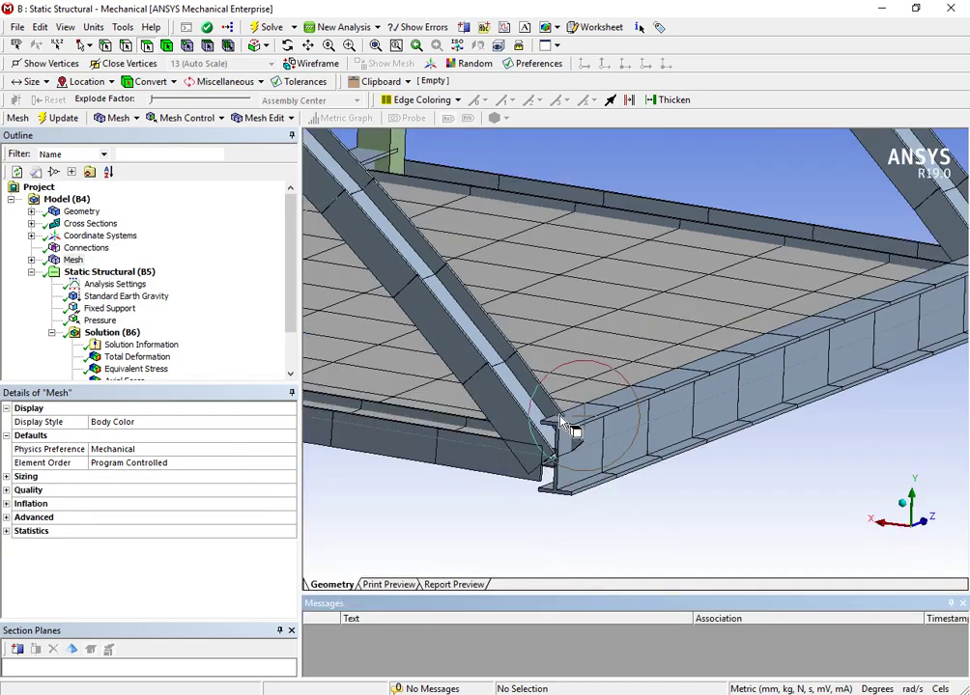
{"action": "scroll", "coordinate": [542, 423], "scroll_direction": "down", "scroll_amount": 4}
- Examine the meshed joint where the upper cross beam and the truss members meet the arch
{"action": "middle_click_drag", "start_coordinate": [546, 422], "coordinate": [454, 345]}
{"action": "scroll", "coordinate": [665, 401], "scroll_direction": "down", "scroll_amount": 12}
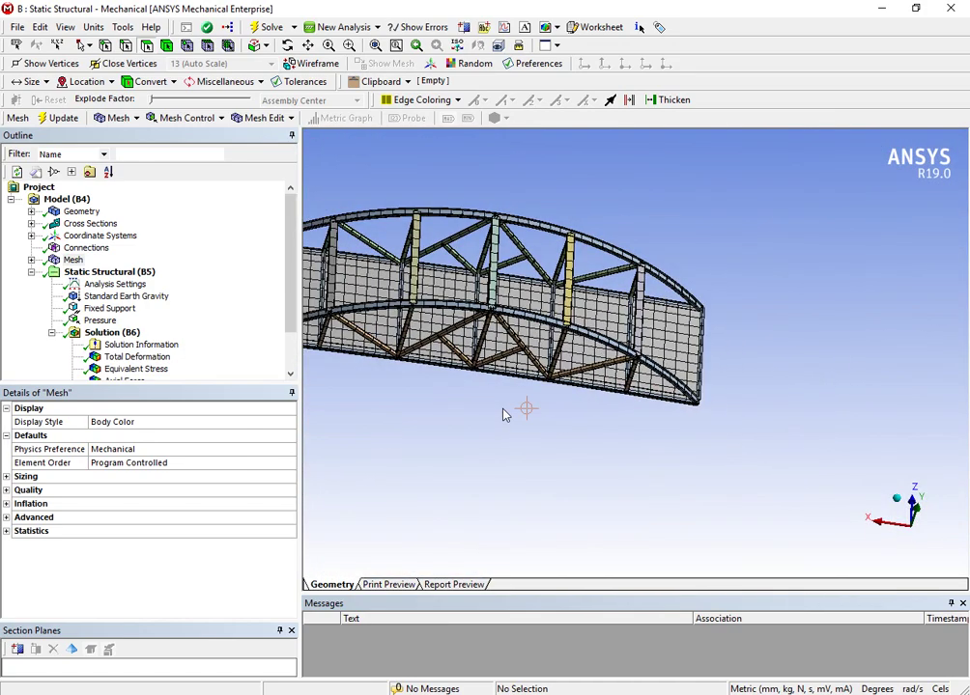
{"action": "middle_click_drag", "start_coordinate": [502, 415], "coordinate": [474, 331]}
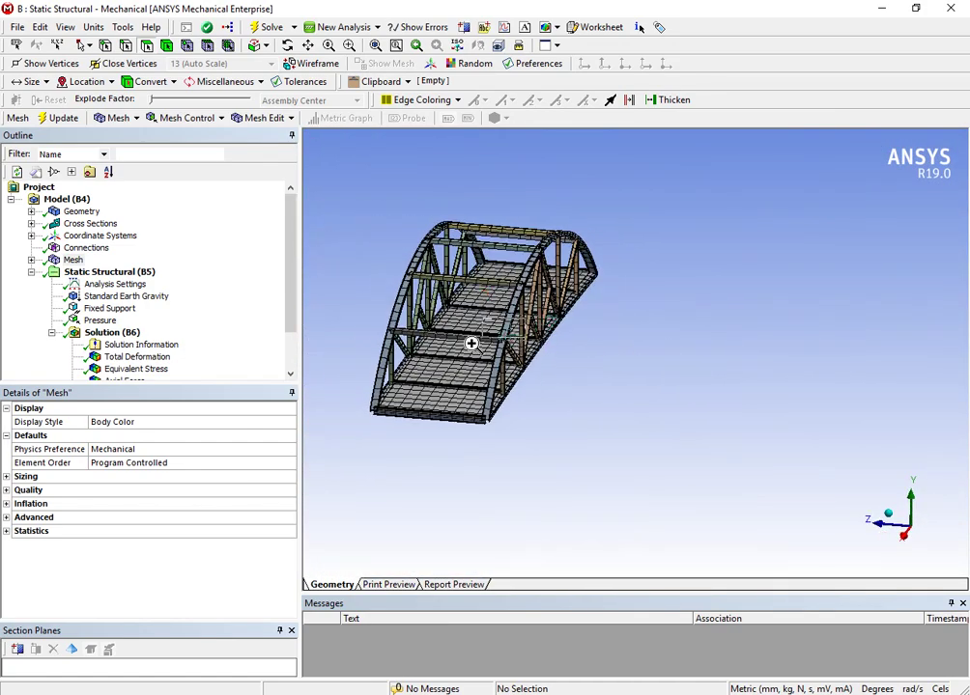
{"action": "scroll", "coordinate": [458, 352], "scroll_direction": "up", "scroll_amount": 5}
{"action": "middle_click_drag", "start_coordinate": [659, 389], "coordinate": [727, 376]}
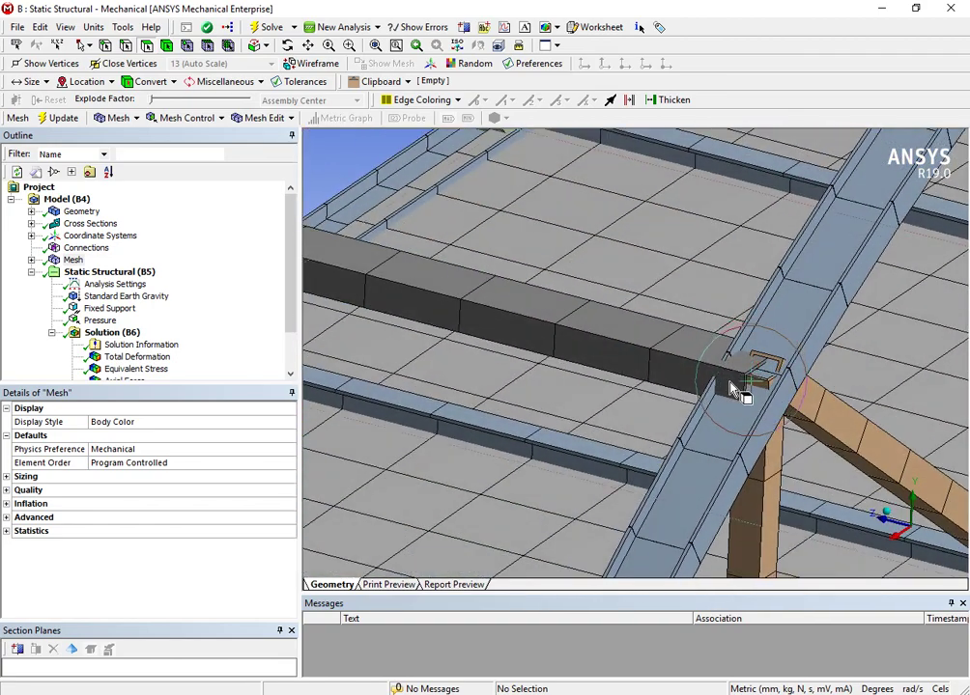
{"action": "scroll", "coordinate": [756, 385], "scroll_direction": "down", "scroll_amount": 2}
{"action": "right_click_drag", "start_coordinate": [786, 338], "coordinate": [691, 393]}
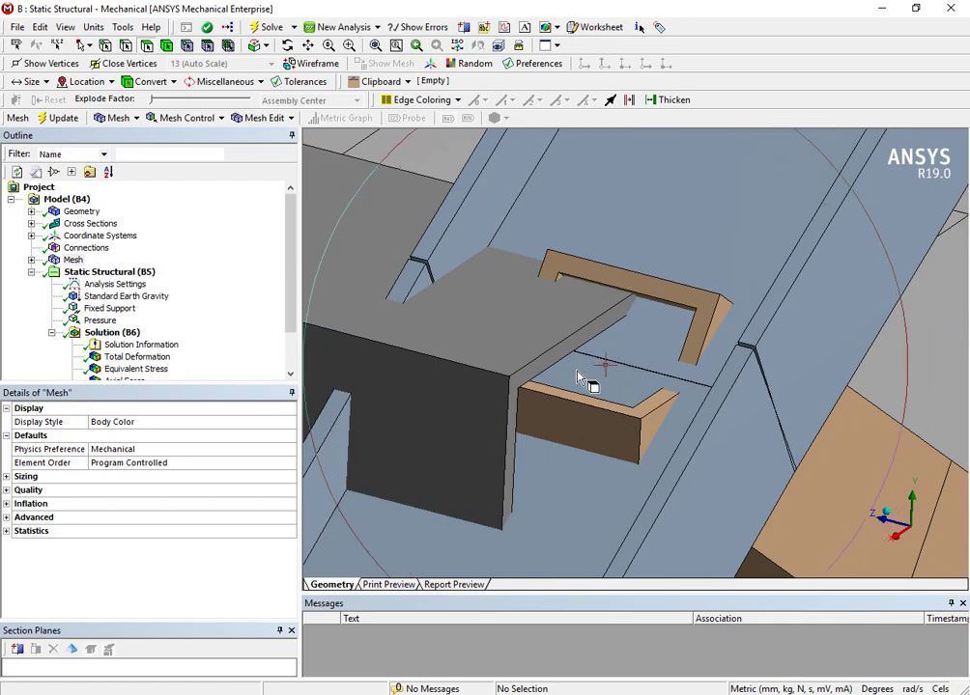
{"action": "scroll", "coordinate": [584, 401], "scroll_direction": "down", "scroll_amount": 5}
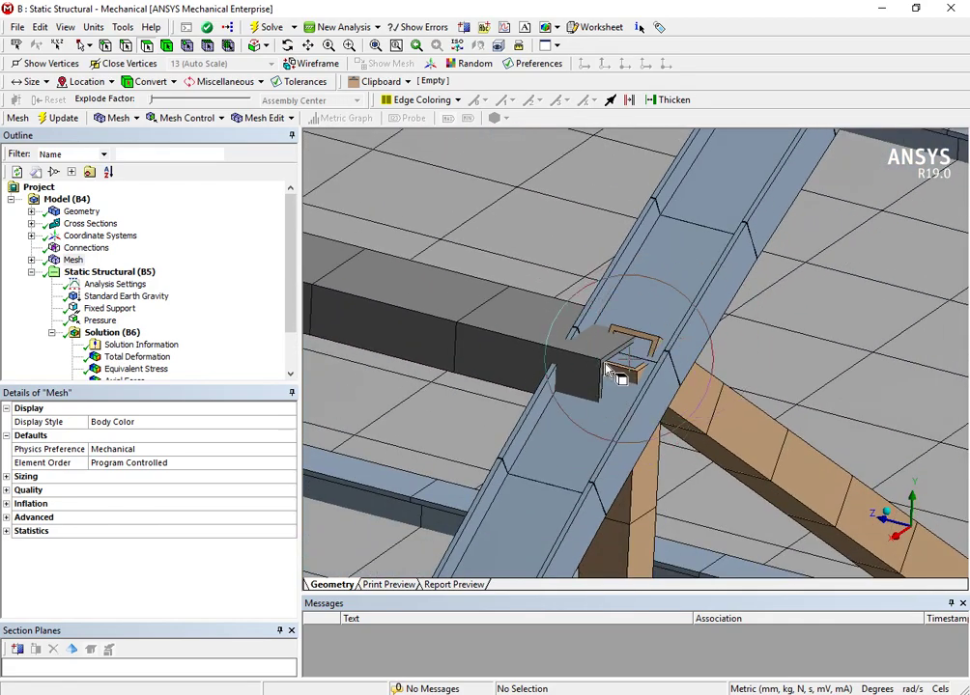
{"action": "middle_click_drag", "start_coordinate": [626, 386], "coordinate": [647, 411]}
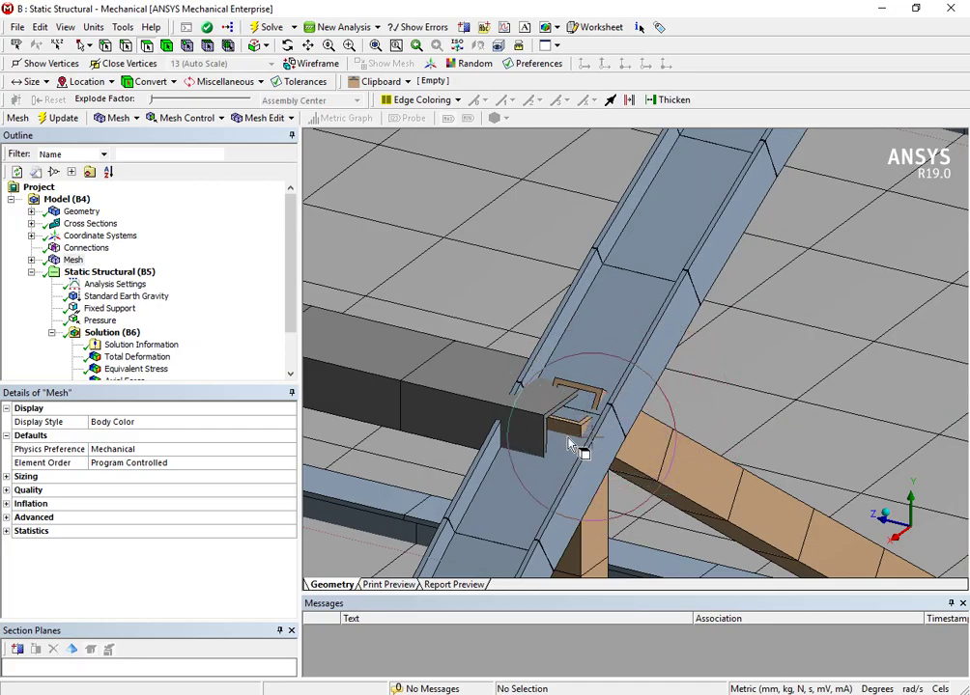
{"action": "scroll", "coordinate": [570, 424], "scroll_direction": "down", "scroll_amount": 6}
{"action": "scroll", "coordinate": [570, 407], "scroll_direction": "down", "scroll_amount": 3}
{"action": "middle_click_drag", "start_coordinate": [695, 423], "coordinate": [412, 393]}
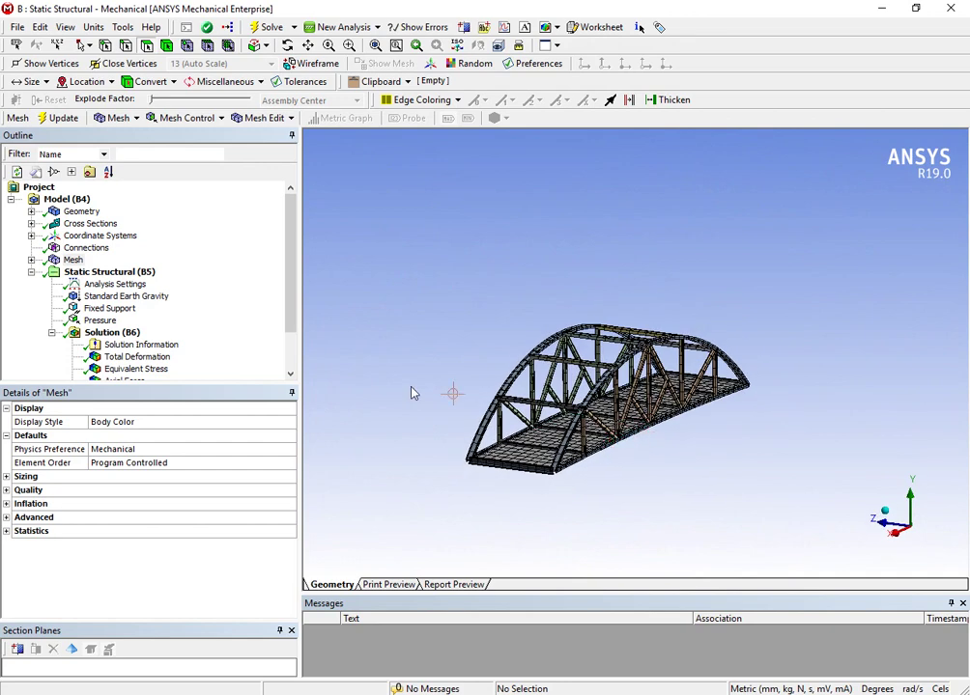
- Review the Face Meshing control on the deck faces and the model's Connections settings
{"action": "left_click", "coordinate": [31, 260]}
{"action": "left_click", "coordinate": [85, 273]}
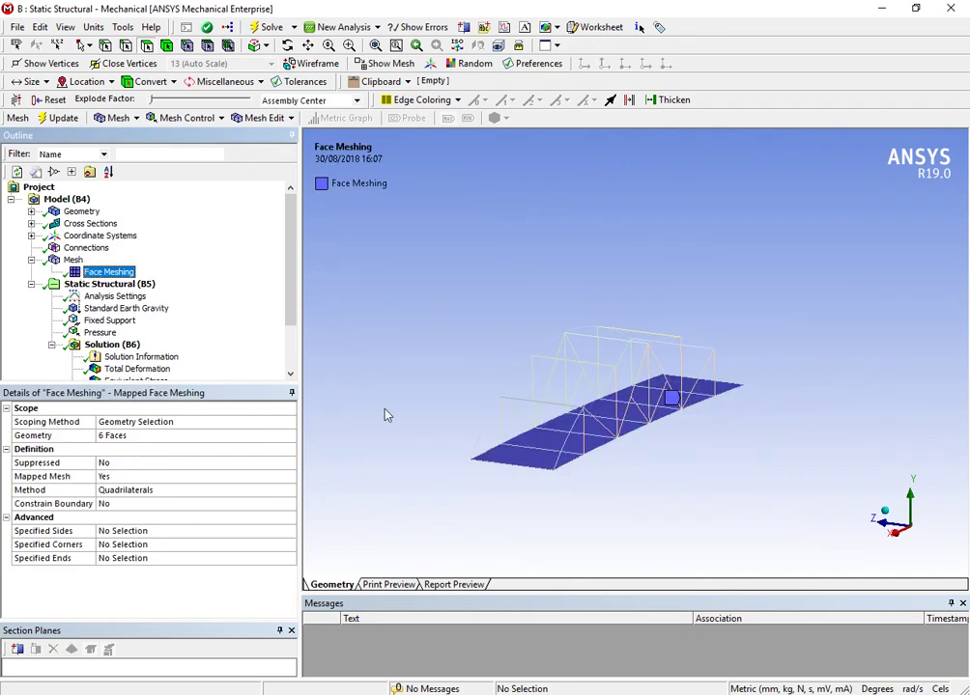
{"action": "middle_click_drag", "start_coordinate": [645, 504], "coordinate": [676, 315]}
{"action": "middle_click_drag", "start_coordinate": [547, 492], "coordinate": [666, 409]}
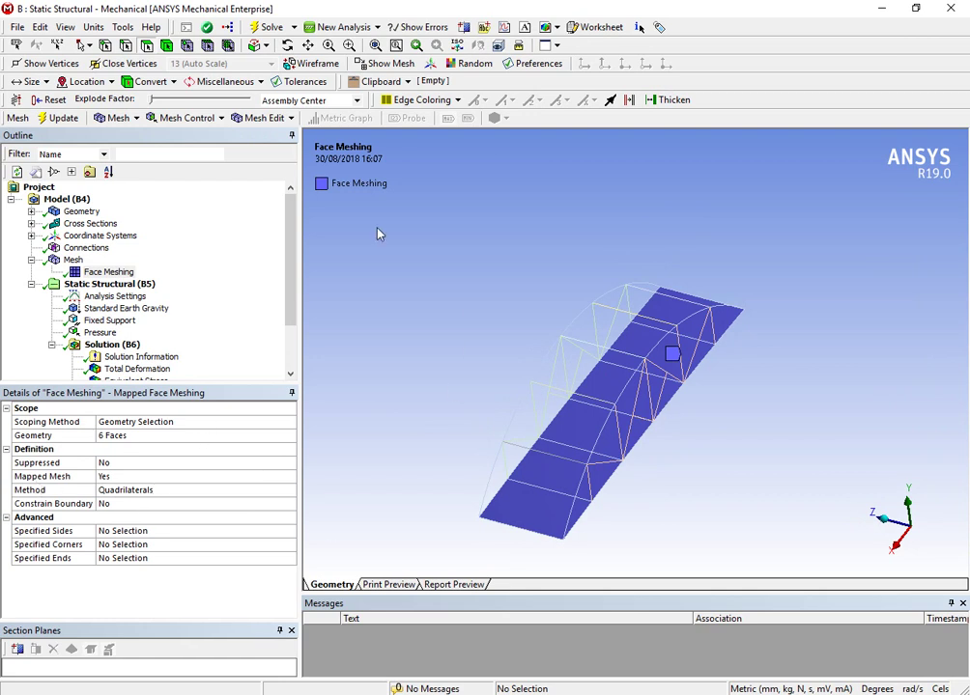
{"action": "left_click", "coordinate": [85, 248]}
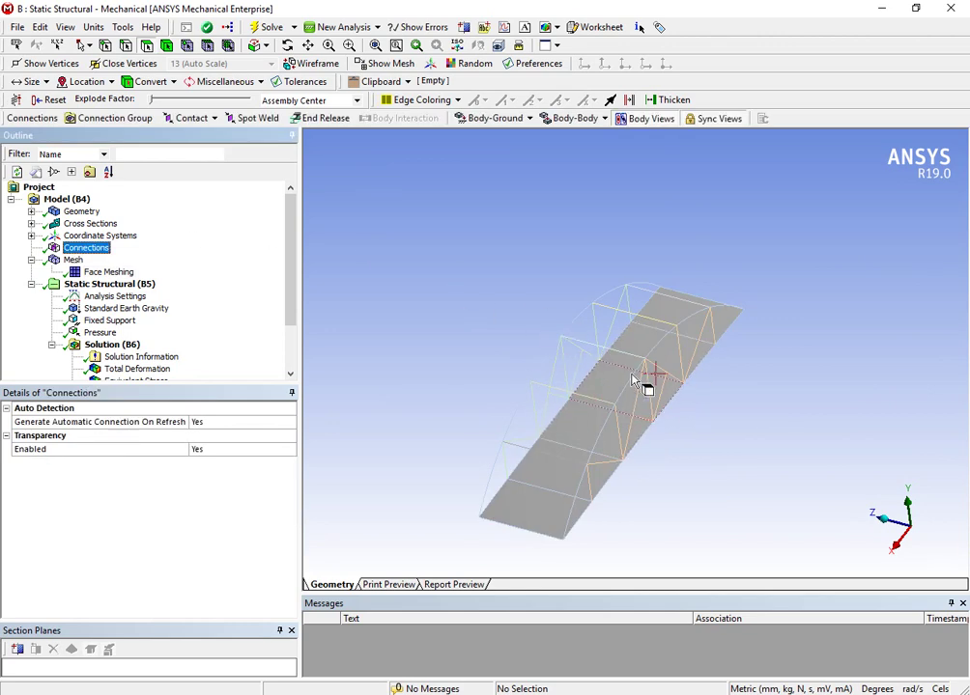
{"action": "middle_click_drag", "start_coordinate": [645, 422], "coordinate": [666, 386]}
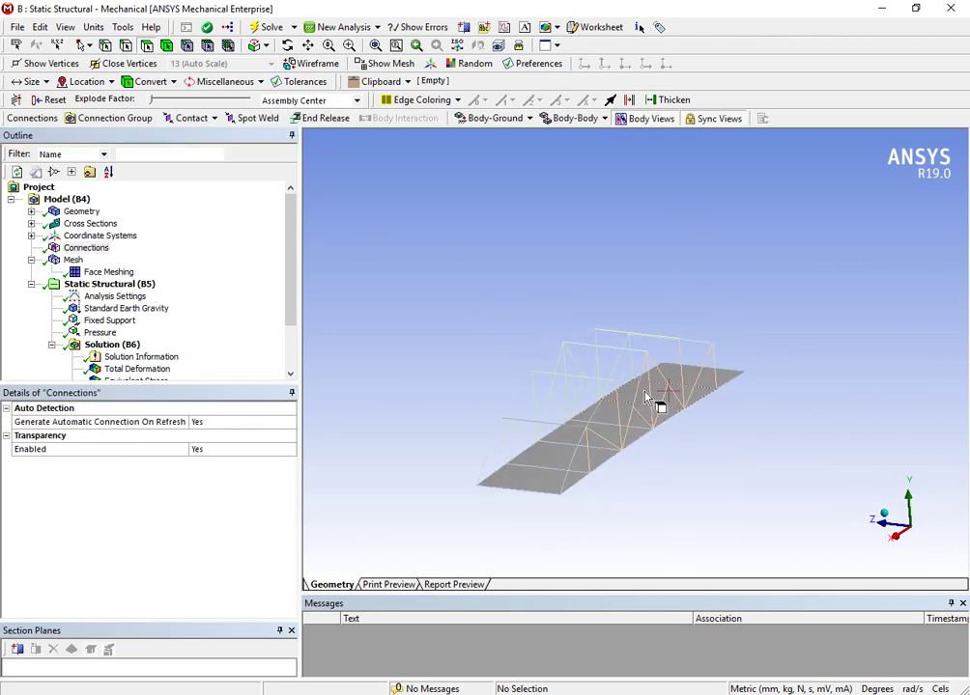
- Review the list of beam cross sections and the details of the Geom part
{"action": "left_click", "coordinate": [32, 223]}
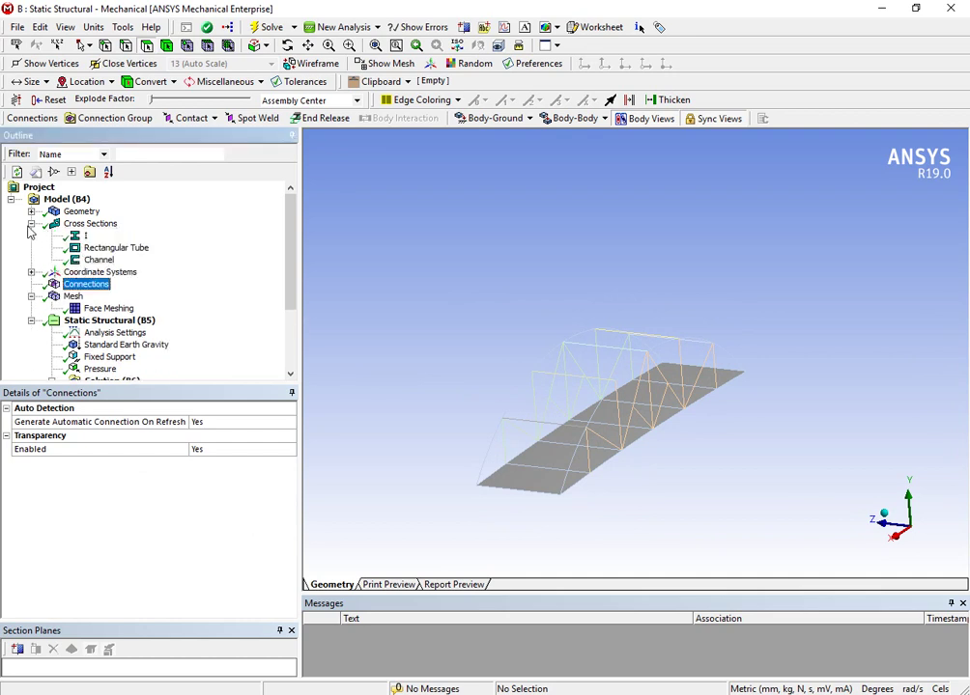
{"action": "left_click", "coordinate": [32, 223]}
{"action": "left_click", "coordinate": [31, 211]}
{"action": "left_click", "coordinate": [84, 224]}
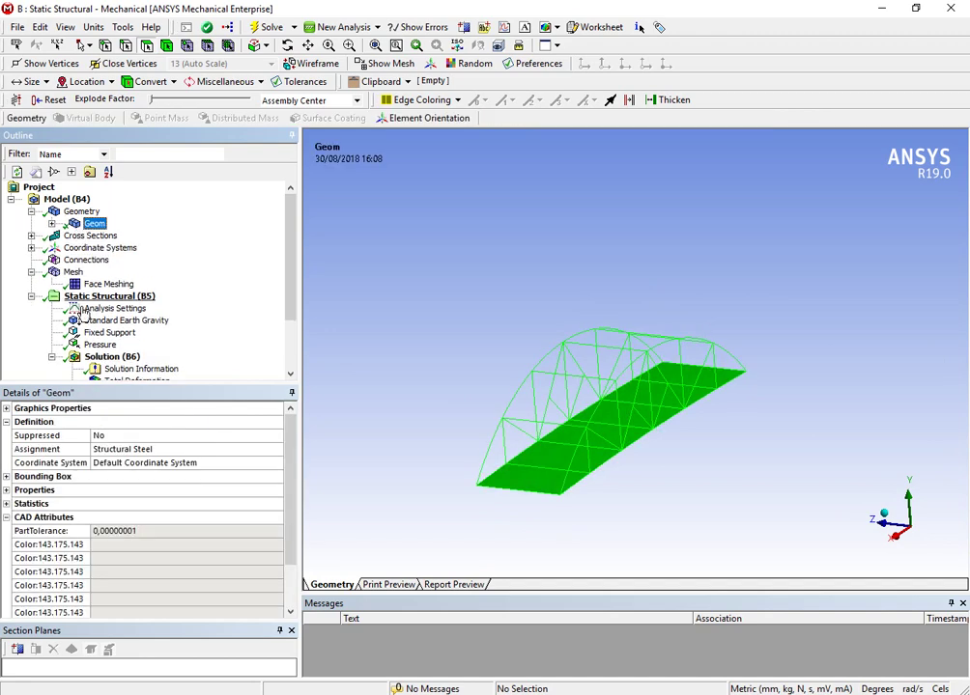
{"action": "left_click", "coordinate": [32, 211]}
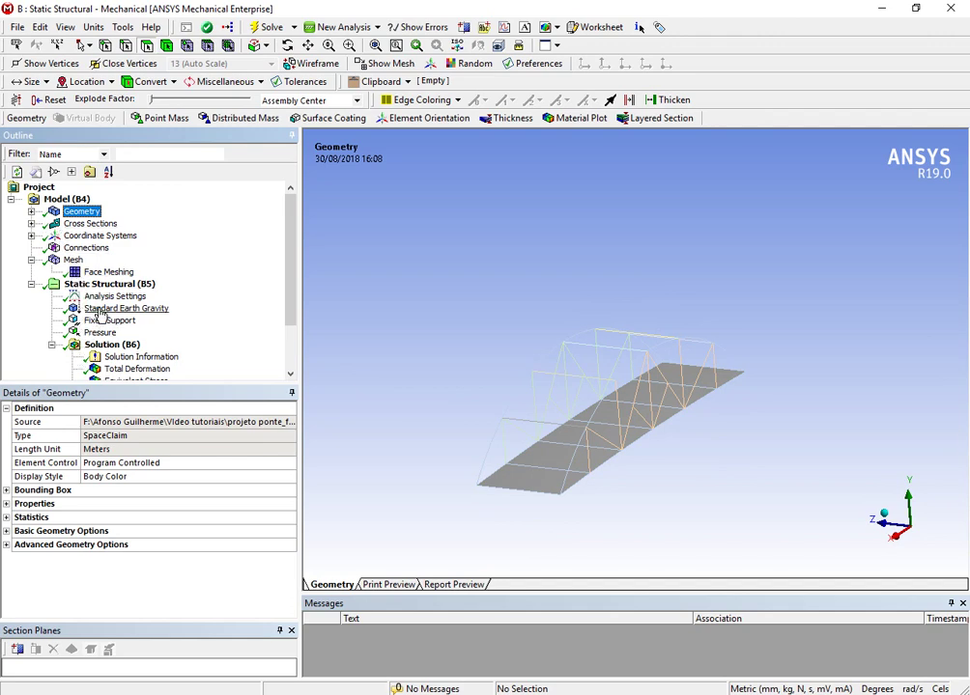
- Review the pressure load's definition on the deck and collapse the Mesh branch of the model outline
{"action": "scroll", "coordinate": [108, 311], "scroll_direction": "down", "scroll_amount": 2}
{"action": "left_click", "coordinate": [100, 271]}
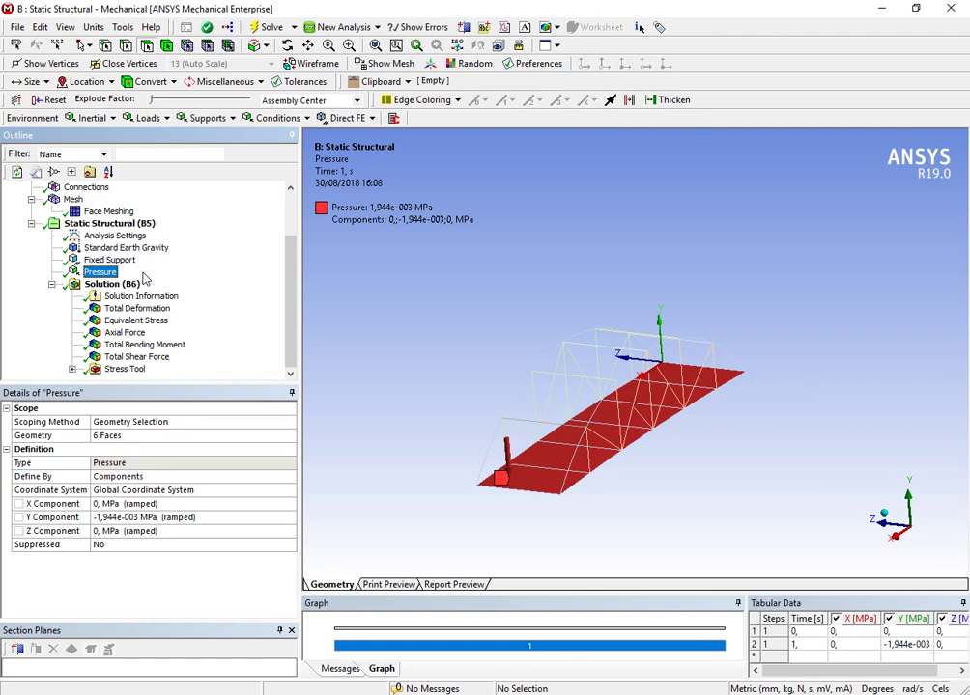
{"action": "right_click", "coordinate": [100, 274]}
{"action": "left_click", "coordinate": [37, 270]}
{"action": "scroll", "coordinate": [50, 266], "scroll_direction": "up", "scroll_amount": 2}
{"action": "left_click", "coordinate": [31, 260]}
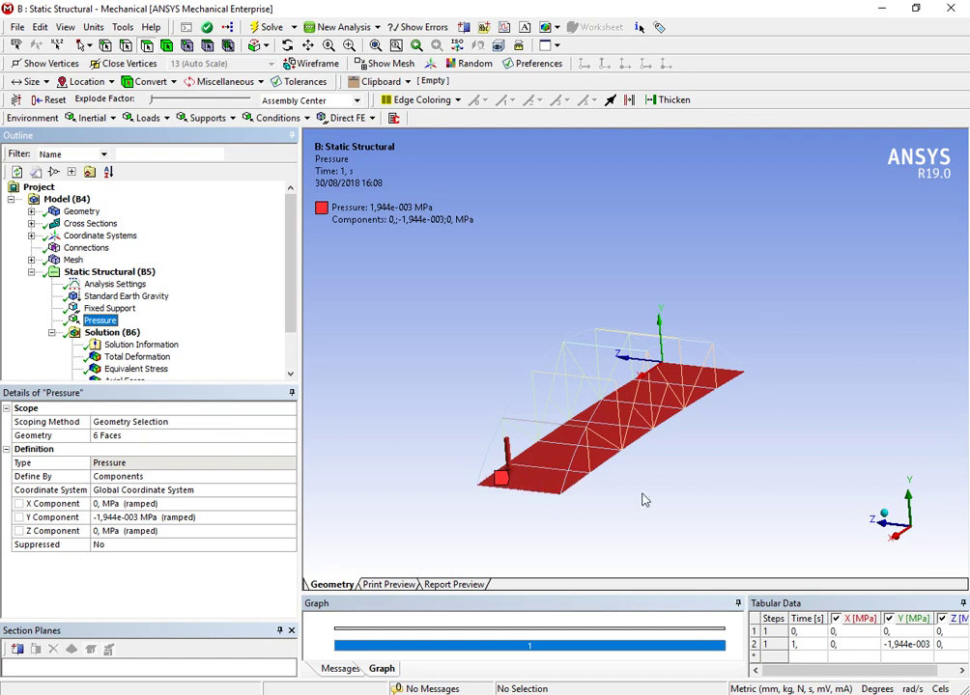
- Review the Standard Earth Gravity load and the direction of the pressure applied to the deck
{"action": "left_click", "coordinate": [104, 297]}
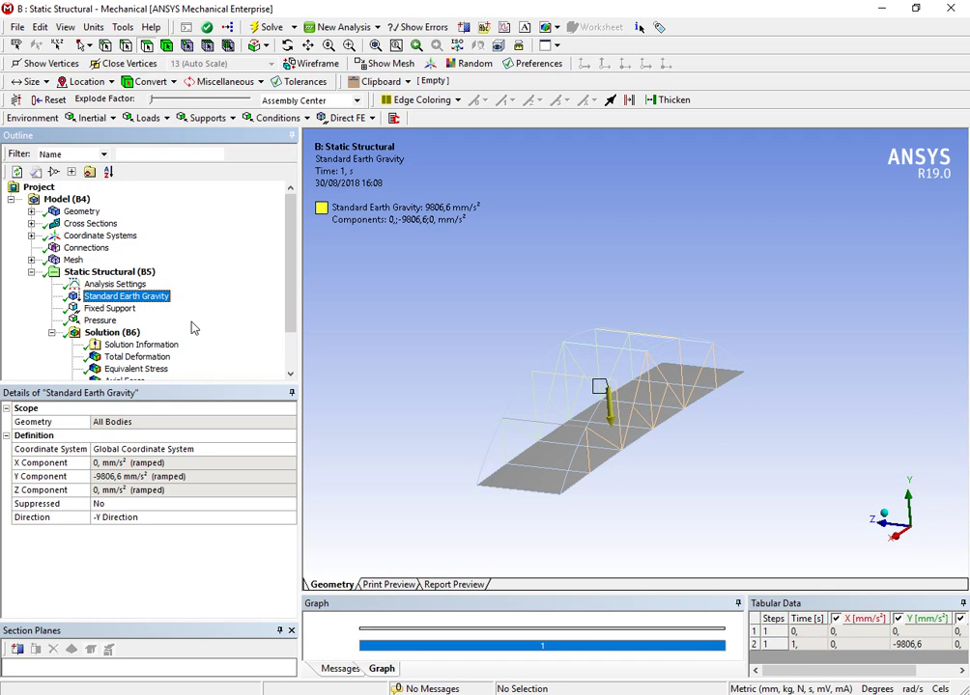
{"action": "left_click", "coordinate": [99, 321]}
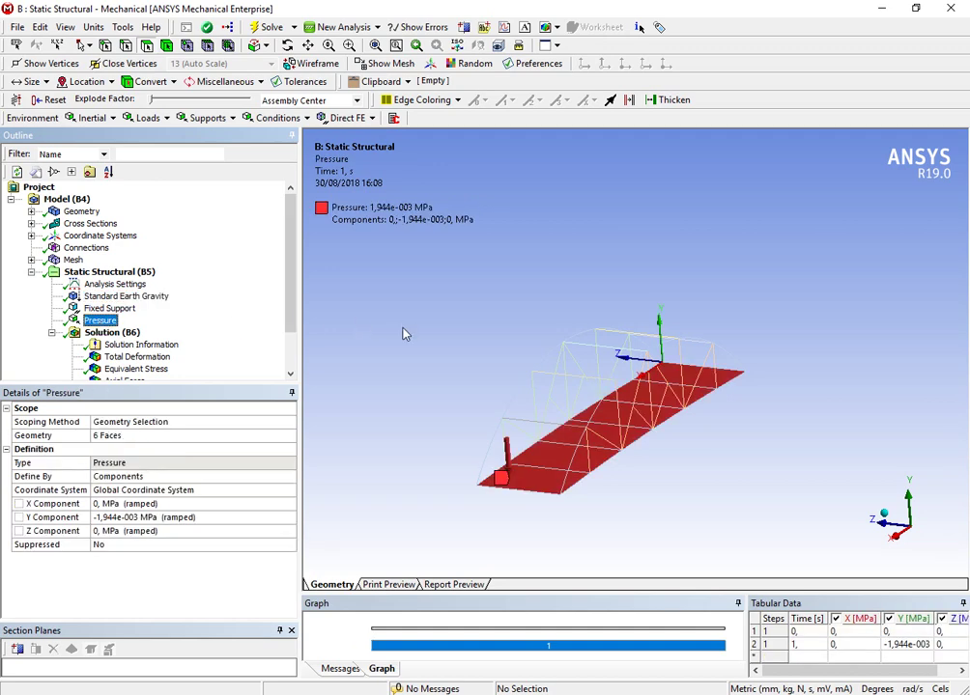
{"action": "middle_click_drag", "start_coordinate": [510, 382], "coordinate": [498, 402]}
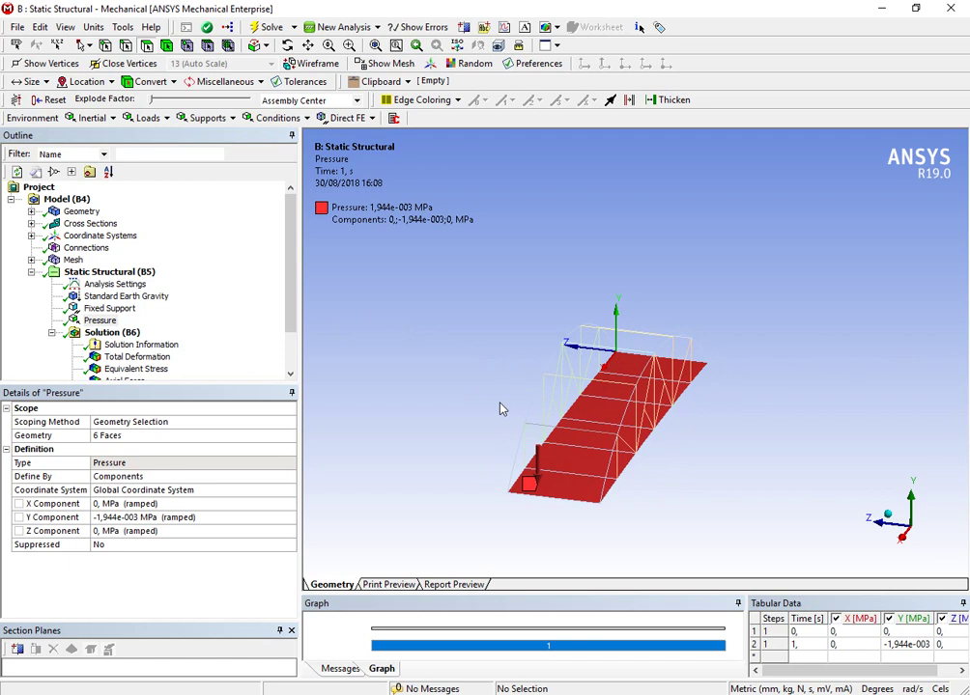
- Suppress the Pressure load on the deck in the Static Structural analysis
{"action": "left_click", "coordinate": [77, 321]}
{"action": "right_click", "coordinate": [85, 324]}
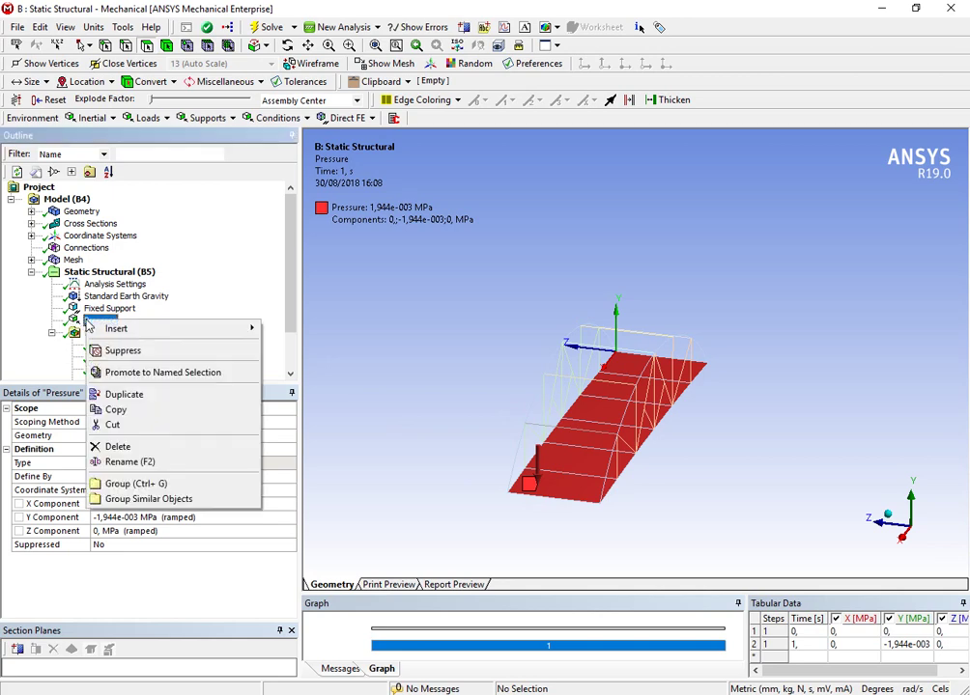
{"action": "left_click", "coordinate": [170, 352]}
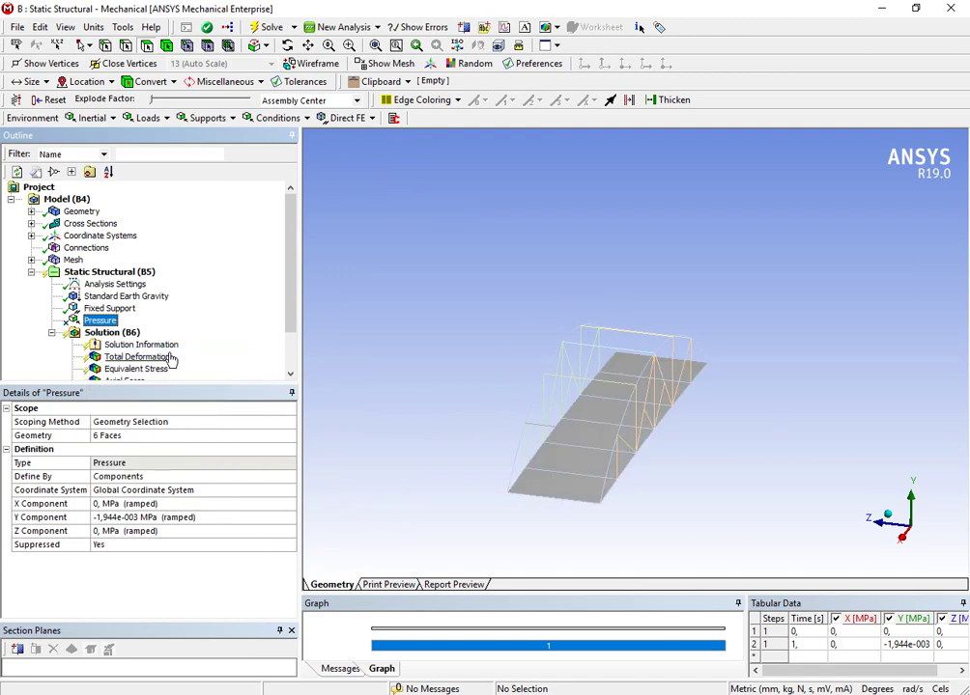
- Review the Standard Earth Gravity load and the Fixed Support at the deck's corner vertices
{"action": "left_click", "coordinate": [107, 298]}
{"action": "left_click", "coordinate": [107, 309]}
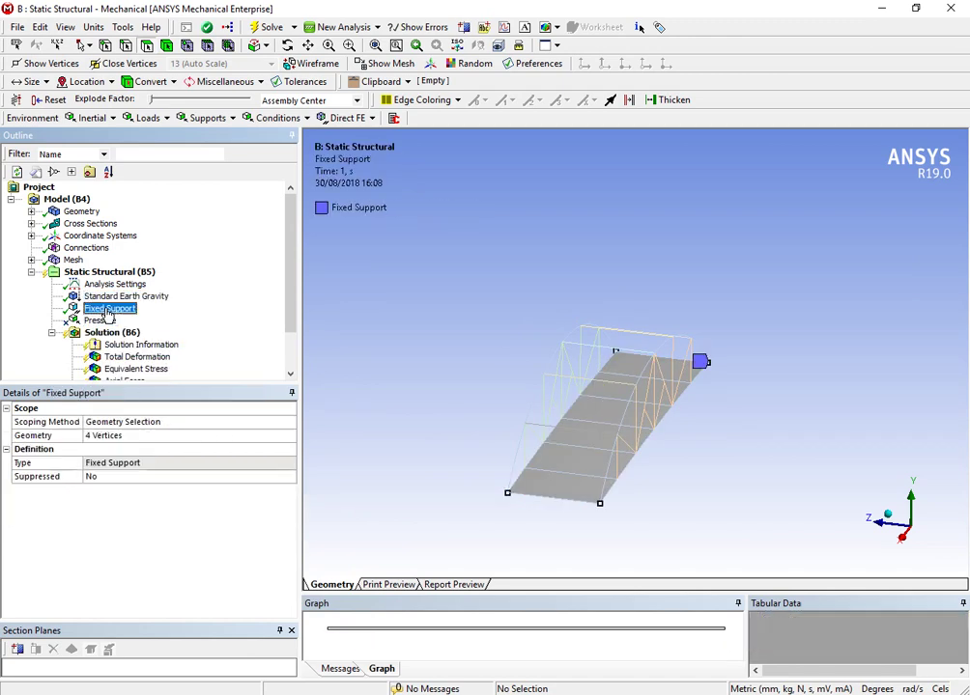
{"action": "left_click", "coordinate": [111, 297]}
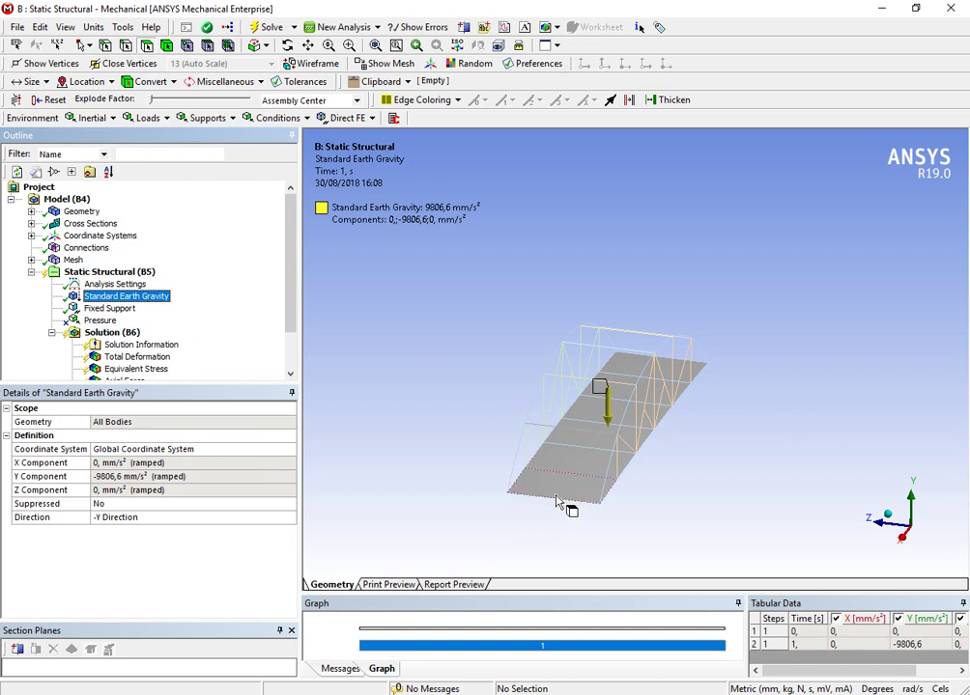
{"action": "middle_click_drag", "start_coordinate": [577, 521], "coordinate": [479, 512]}
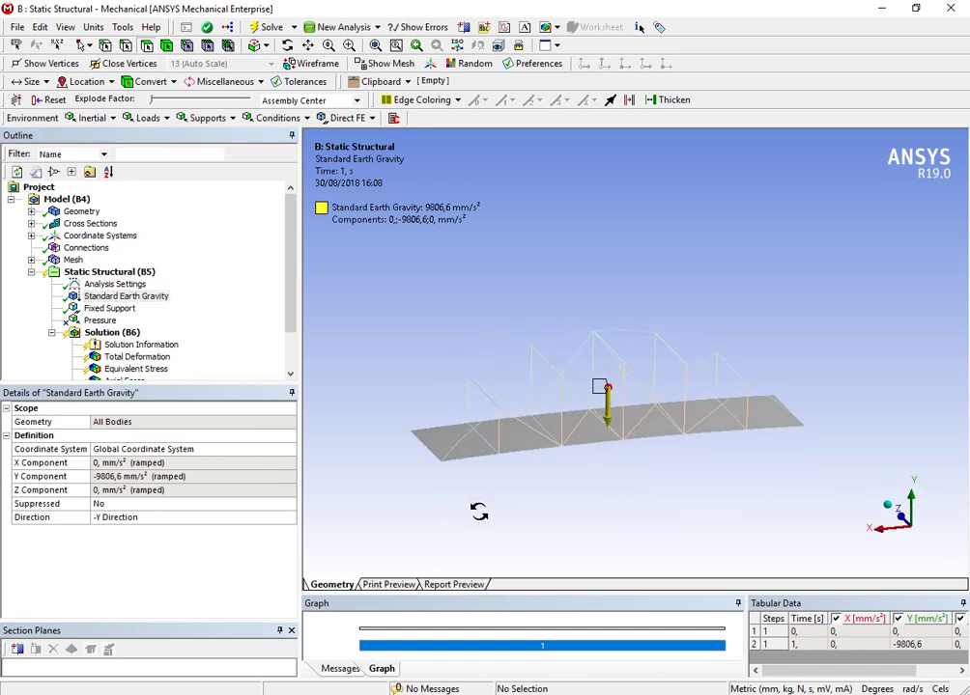
{"action": "left_click", "coordinate": [106, 308]}
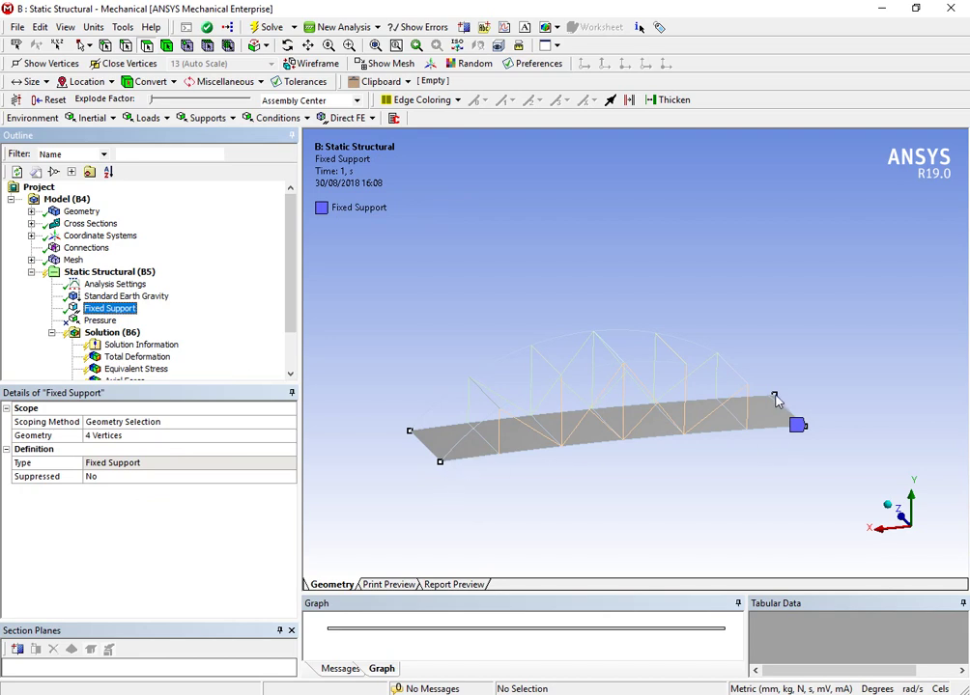
{"action": "middle_click_drag", "start_coordinate": [778, 403], "coordinate": [846, 466]}
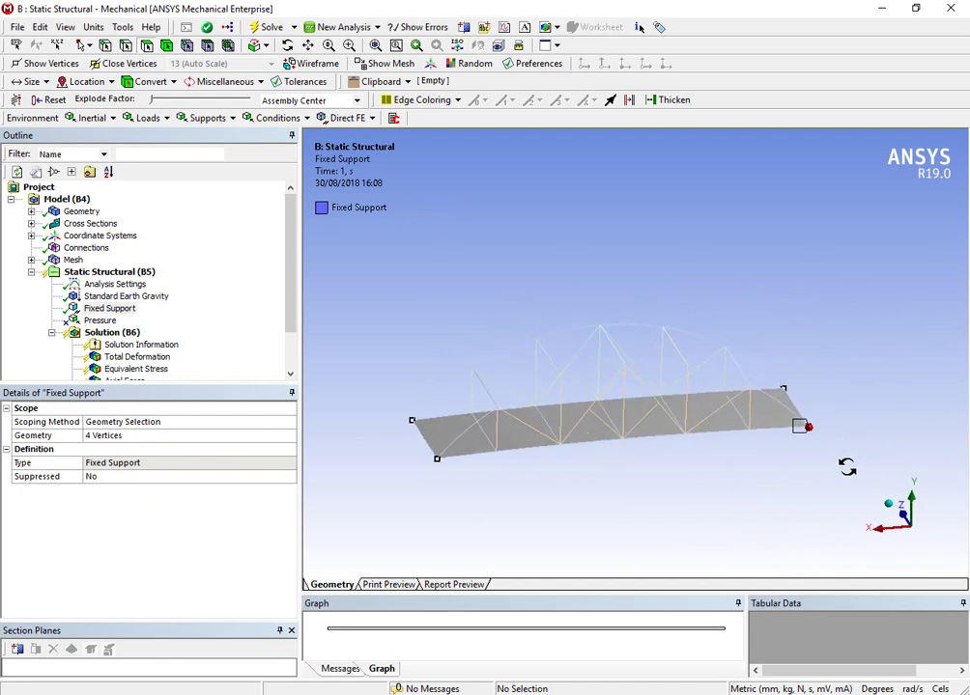
- Solve the static structural analysis and display the Total Deformation result
{"action": "right_click", "coordinate": [108, 333]}
{"action": "left_click", "coordinate": [135, 368]}
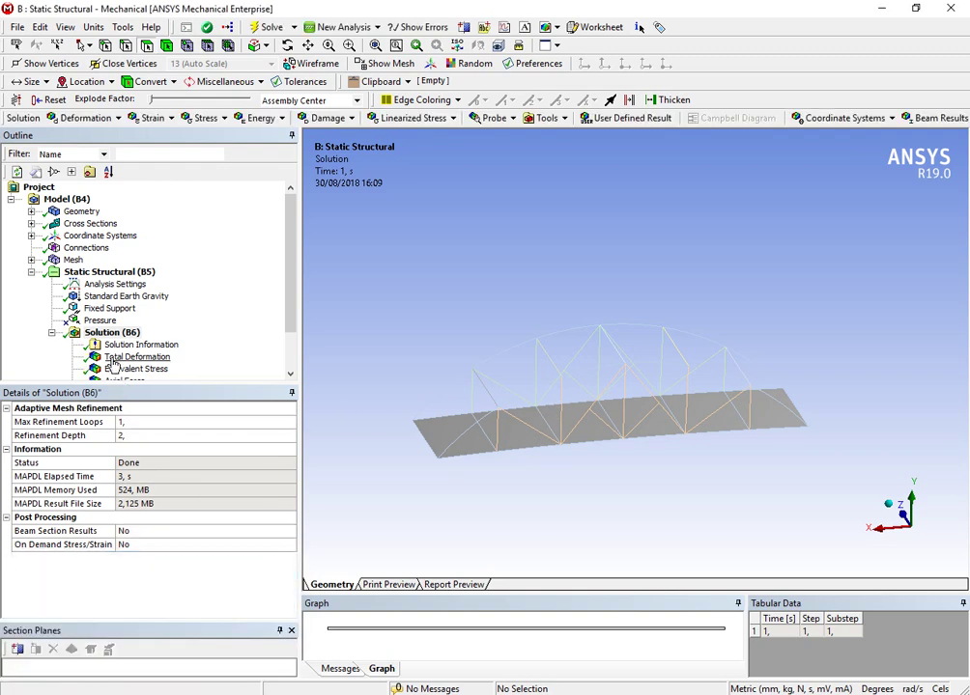
{"action": "scroll", "coordinate": [113, 358], "scroll_direction": "down", "scroll_amount": 1}
{"action": "left_click", "coordinate": [120, 308]}
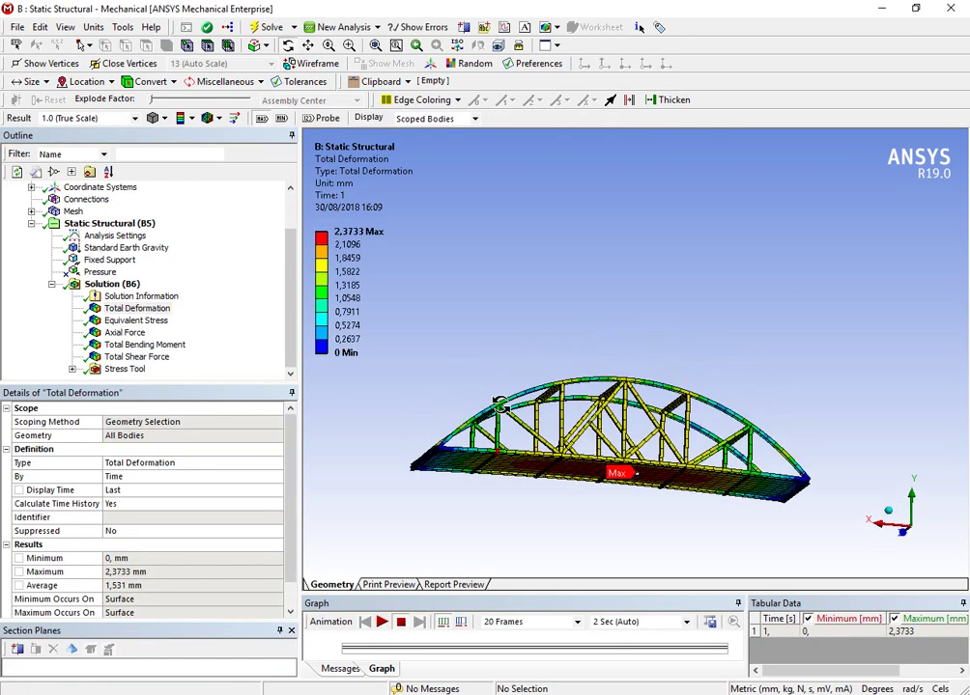
- Examine the total deformation of the deck, arches and truss members from several viewpoints, including the location of the maximum
{"action": "left_click_drag", "start_coordinate": [498, 405], "coordinate": [543, 421]}
{"action": "right_click_drag", "start_coordinate": [635, 481], "coordinate": [563, 509]}
{"action": "left_click_drag", "start_coordinate": [563, 508], "coordinate": [621, 477]}
{"action": "scroll", "coordinate": [577, 504], "scroll_direction": "down", "scroll_amount": 5}
{"action": "scroll", "coordinate": [588, 475], "scroll_direction": "down", "scroll_amount": 3}
{"action": "left_click_drag", "start_coordinate": [567, 420], "coordinate": [656, 429]}
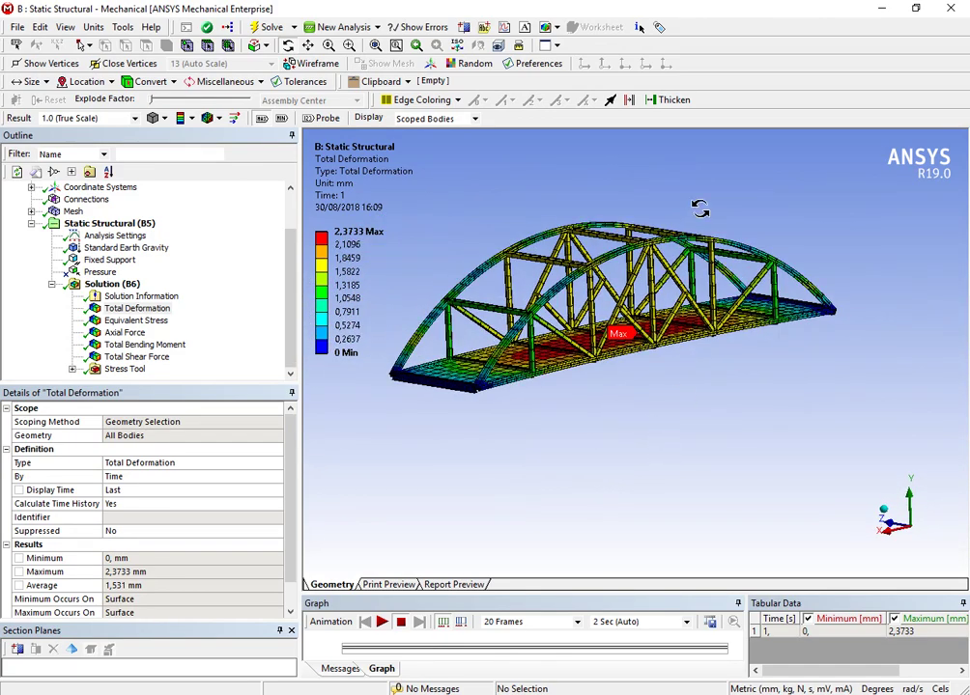
{"action": "right_click_drag", "start_coordinate": [688, 221], "coordinate": [612, 312]}
{"action": "mouse_move", "coordinate": [612, 312]}
{"action": "left_mouse_down"}
{"action": "mouse_move", "coordinate": [580, 318]}
{"action": "mouse_move", "coordinate": [606, 331]}
{"action": "left_mouse_up"}
{"action": "scroll", "coordinate": [604, 348], "scroll_direction": "down", "scroll_amount": 5}
{"action": "scroll", "coordinate": [634, 450], "scroll_direction": "down", "scroll_amount": 2}
{"action": "left_click_drag", "start_coordinate": [627, 463], "coordinate": [669, 342]}
{"action": "left_click_drag", "start_coordinate": [617, 495], "coordinate": [578, 500]}
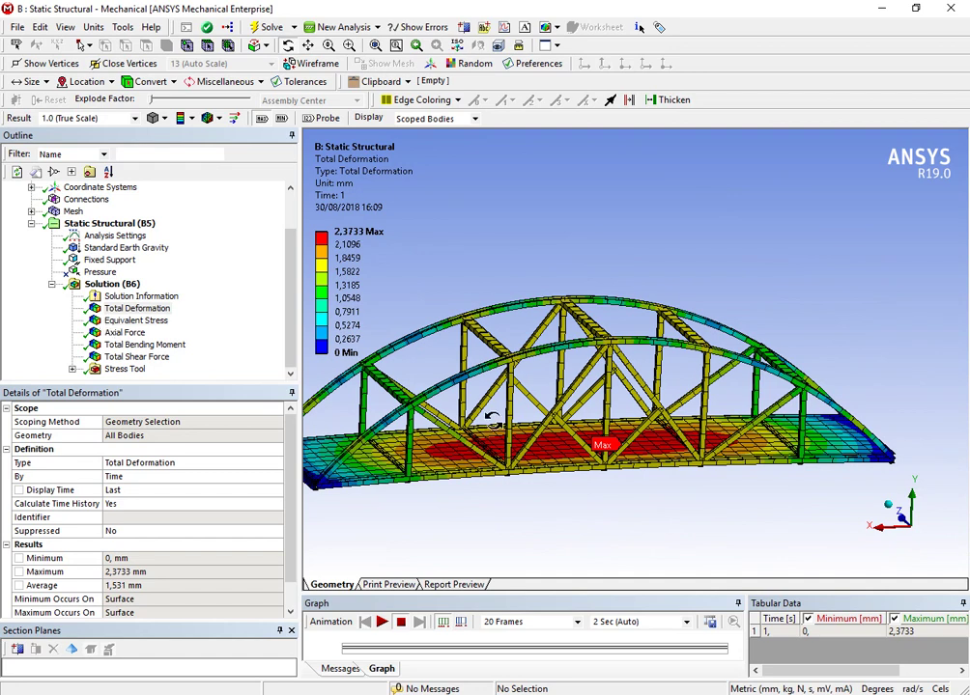
- Display the Equivalent Stress result and examine the maximum stress location at the deck's end corner
{"action": "left_click", "coordinate": [133, 321]}
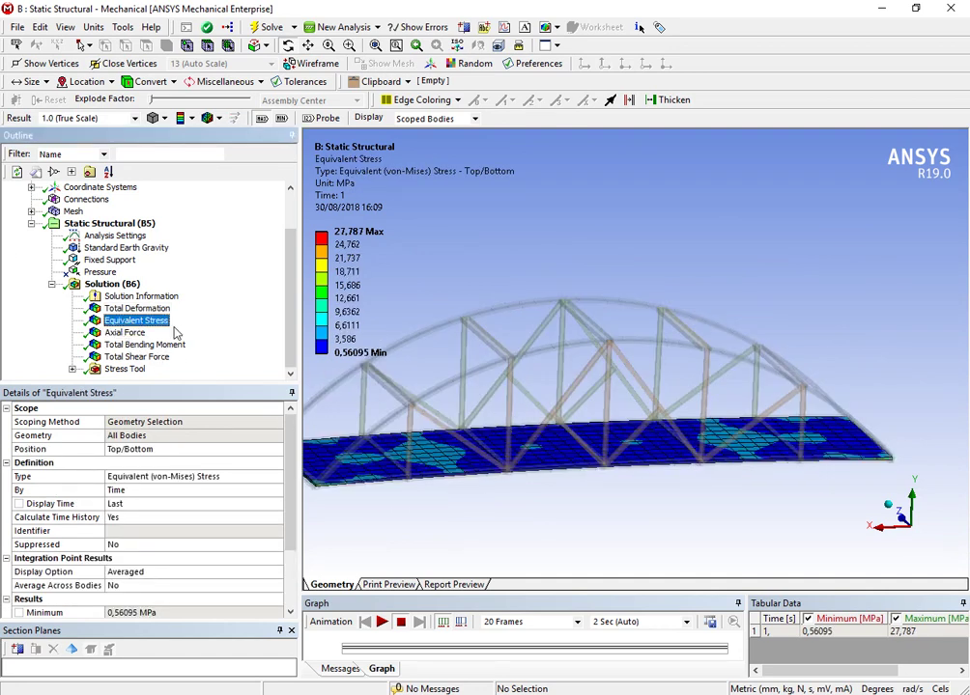
{"action": "middle_click_drag", "start_coordinate": [556, 396], "coordinate": [728, 378]}
{"action": "scroll", "coordinate": [596, 340], "scroll_direction": "up", "scroll_amount": 5}
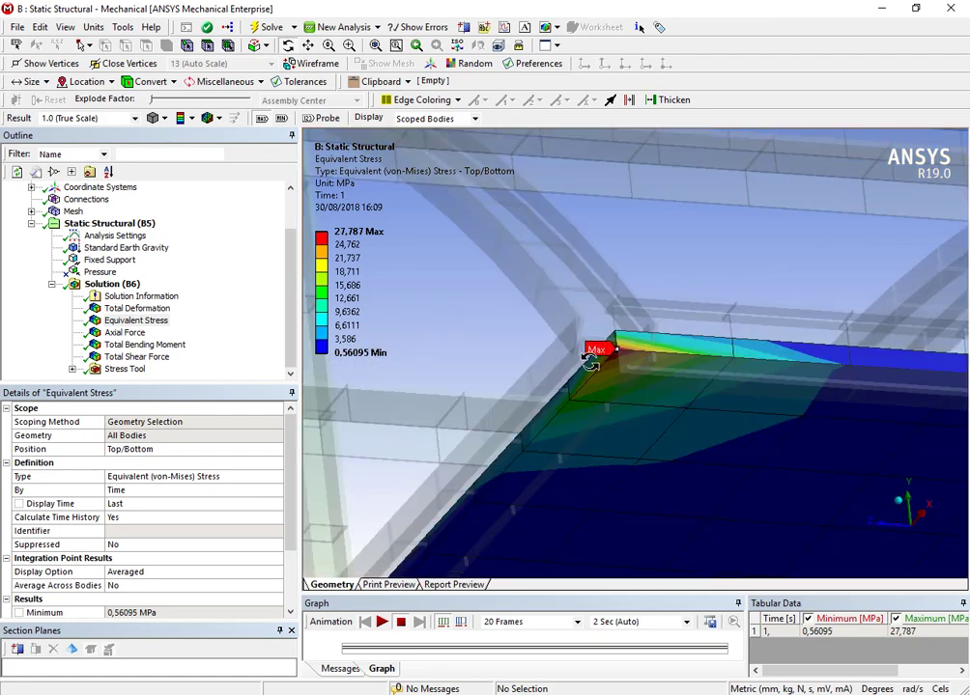
{"action": "scroll", "coordinate": [599, 383], "scroll_direction": "down", "scroll_amount": 5}
{"action": "middle_click_drag", "start_coordinate": [585, 401], "coordinate": [825, 330]}
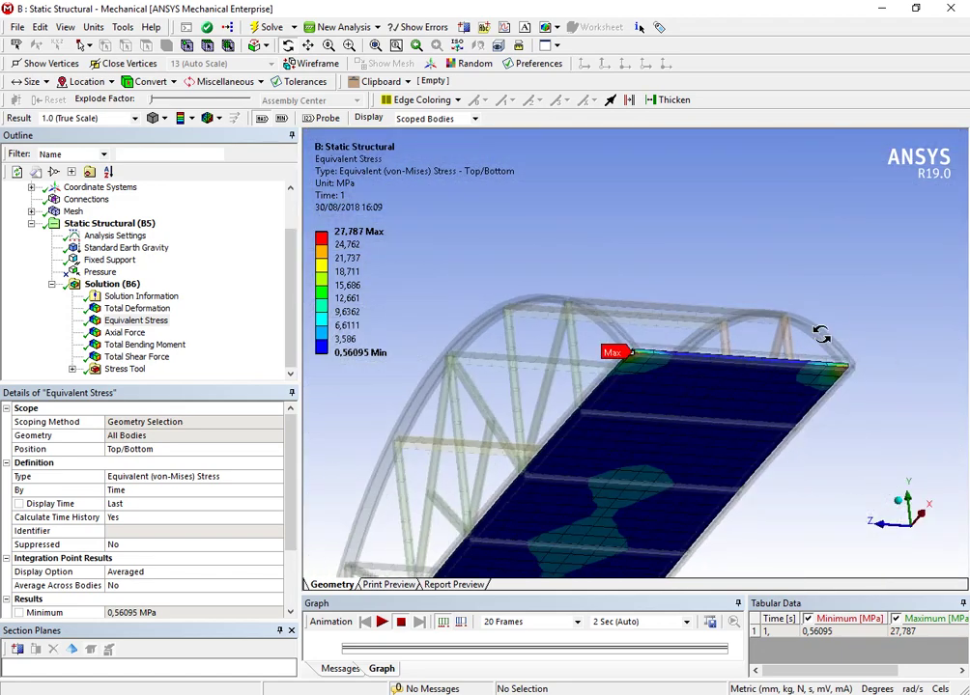
{"action": "scroll", "coordinate": [814, 385], "scroll_direction": "up", "scroll_amount": 5}
{"action": "middle_click_drag", "start_coordinate": [736, 354], "coordinate": [556, 380]}
- Examine the equivalent stress distribution over the whole deck against the maximum value in the legend
{"action": "scroll", "coordinate": [578, 358], "scroll_direction": "down", "scroll_amount": 5}
{"action": "middle_click_drag", "start_coordinate": [653, 381], "coordinate": [764, 351]}
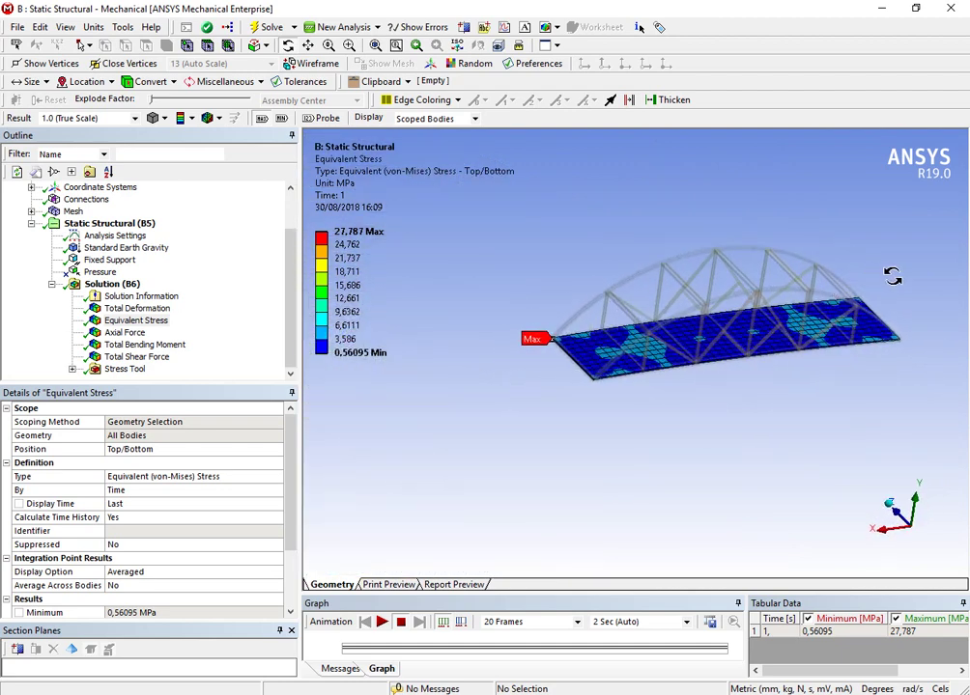
{"action": "right_click_drag", "start_coordinate": [893, 277], "coordinate": [557, 387]}
{"action": "middle_click_drag", "start_coordinate": [572, 369], "coordinate": [599, 367]}
{"action": "left_click", "coordinate": [348, 232]}
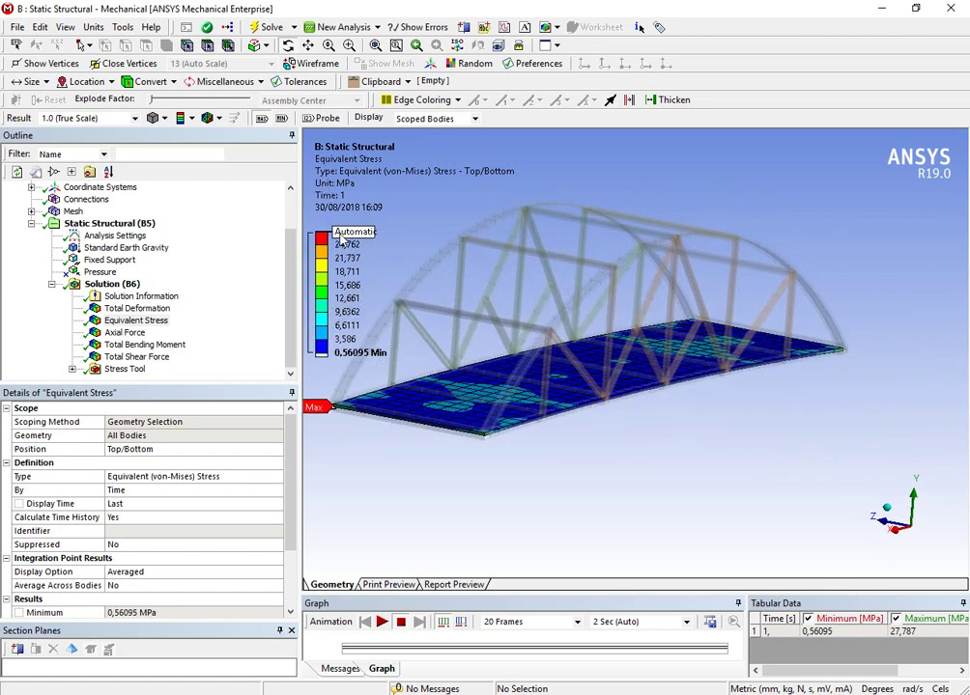
{"action": "left_click", "coordinate": [510, 415]}
{"action": "mouse_move", "coordinate": [531, 475]}
{"action": "middle_mouse_down"}
{"action": "mouse_move", "coordinate": [530, 513]}
{"action": "mouse_move", "coordinate": [529, 454]}
{"action": "middle_mouse_up"}
- Display the Axial Force result on the line bodies and point out the group of beam results down to Stress Tool
{"action": "left_click", "coordinate": [136, 333]}
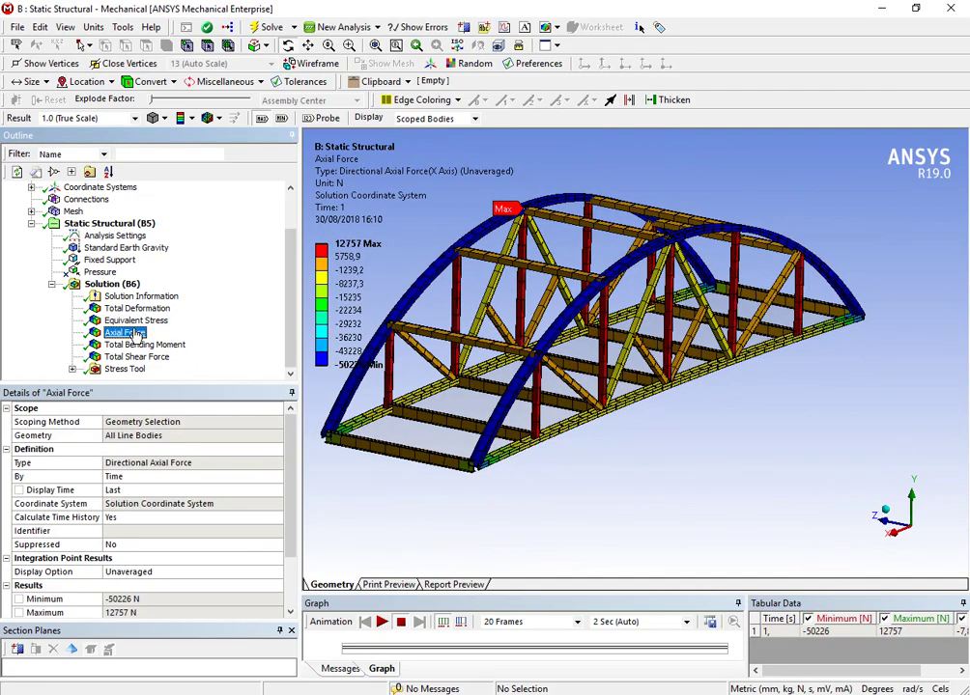
{"action": "middle_click_drag", "start_coordinate": [708, 455], "coordinate": [558, 461]}
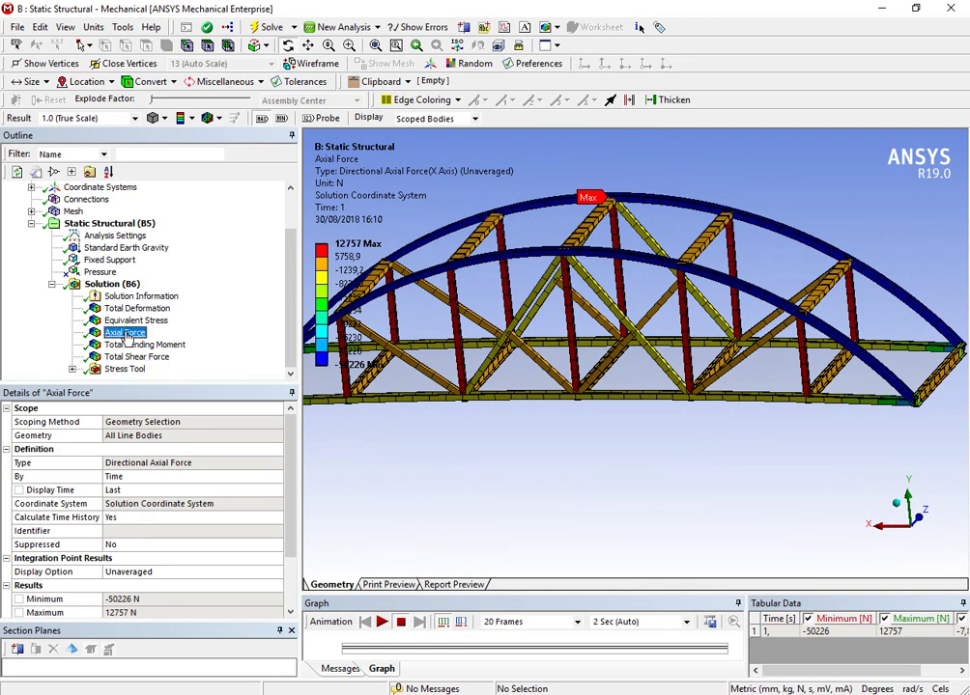
{"action": "left_click", "coordinate": [125, 370], "text": "shift"}
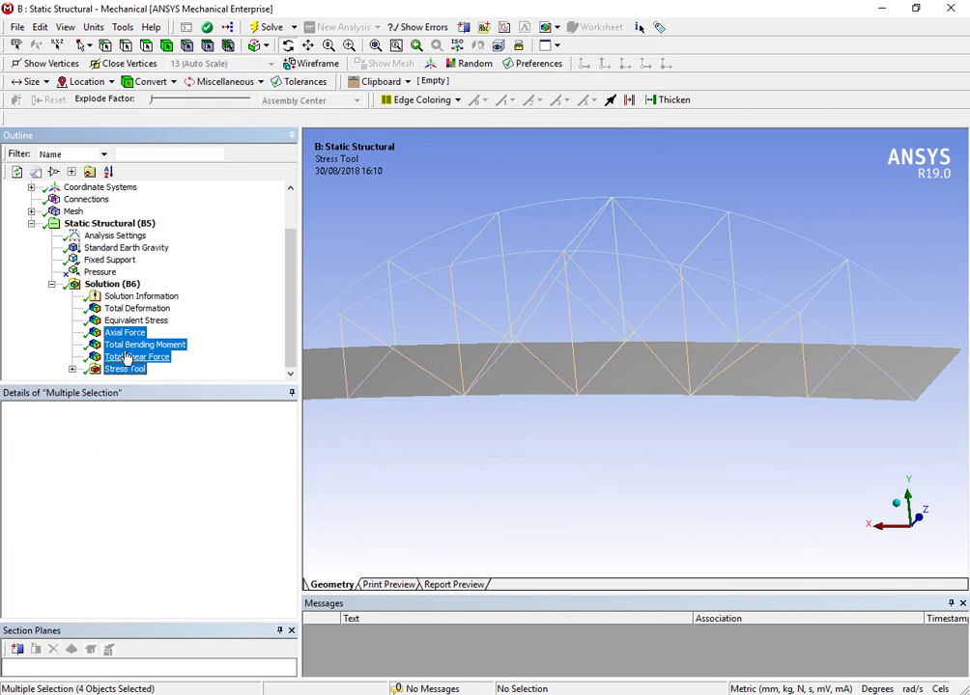
{"action": "left_click", "coordinate": [124, 334]}
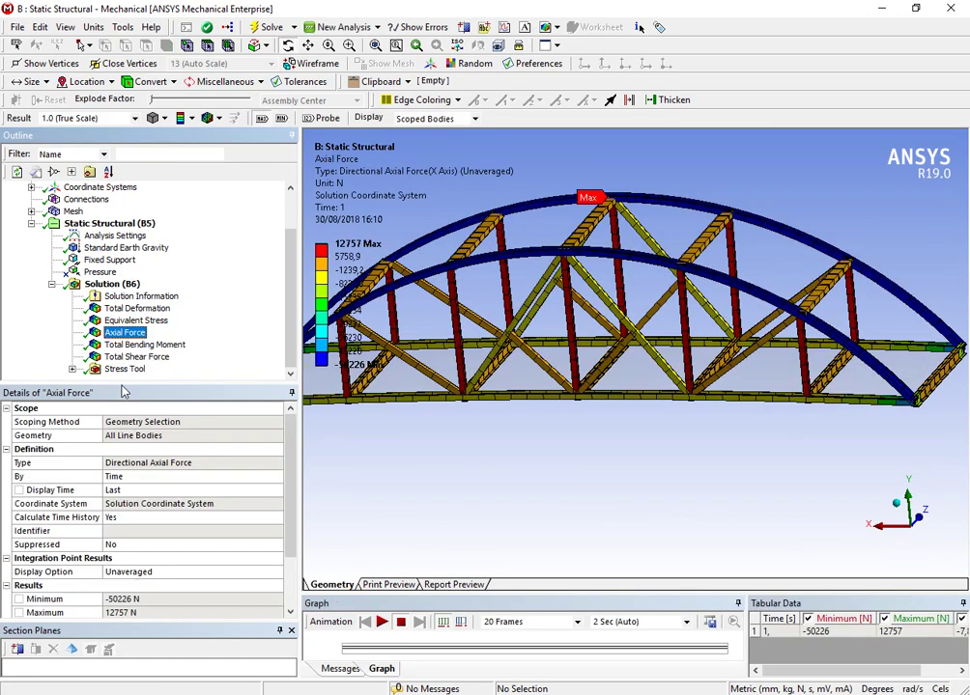
- Review the beam result types that can be added to the solution
{"action": "left_click", "coordinate": [113, 285]}
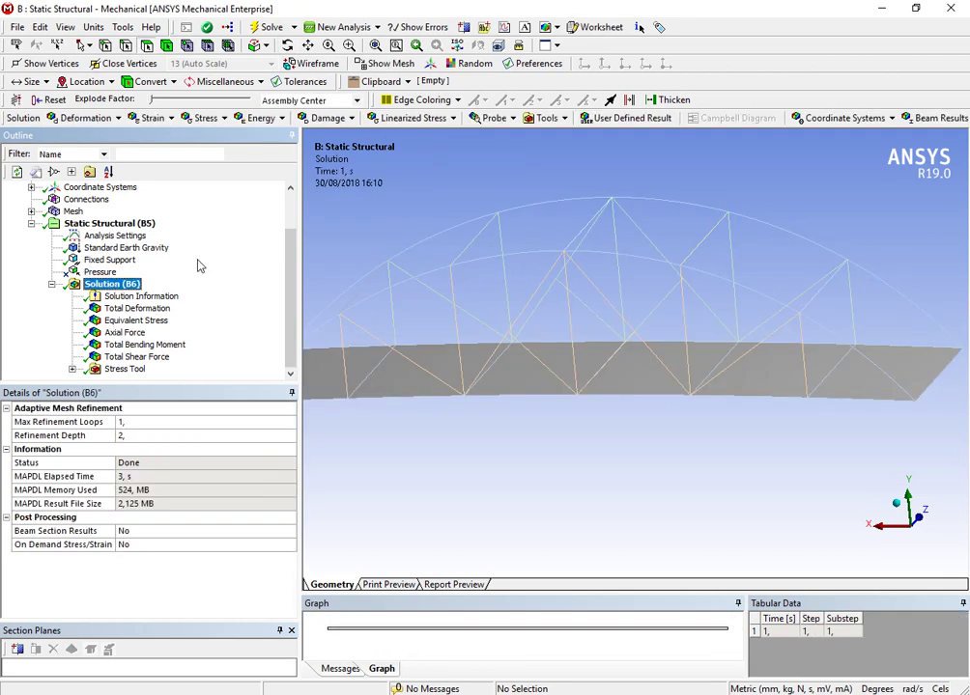
{"action": "left_click", "coordinate": [915, 119]}
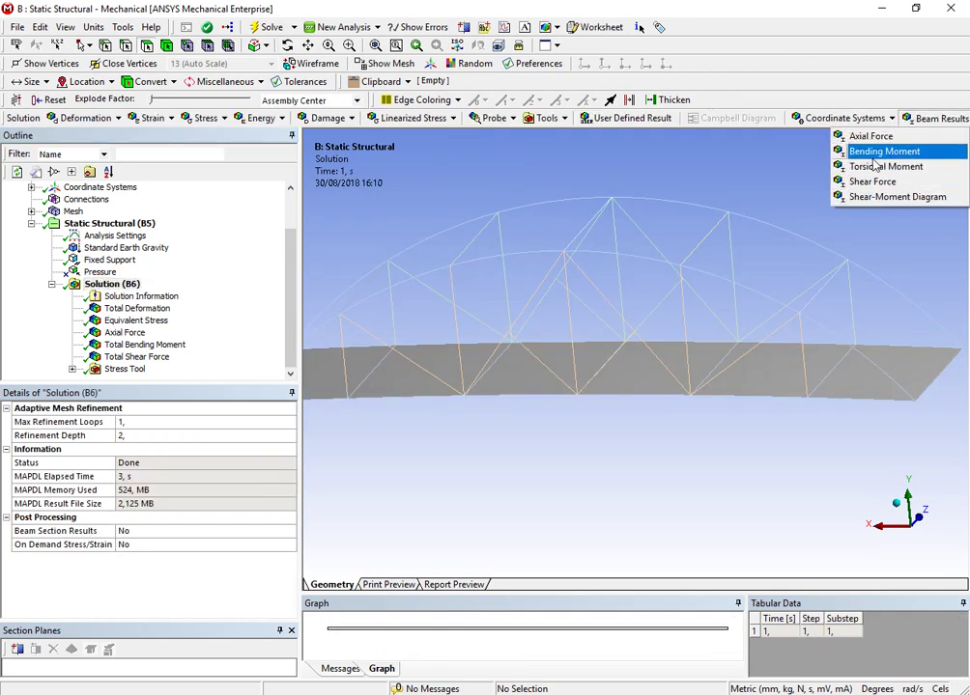
{"action": "left_click", "coordinate": [928, 121]}
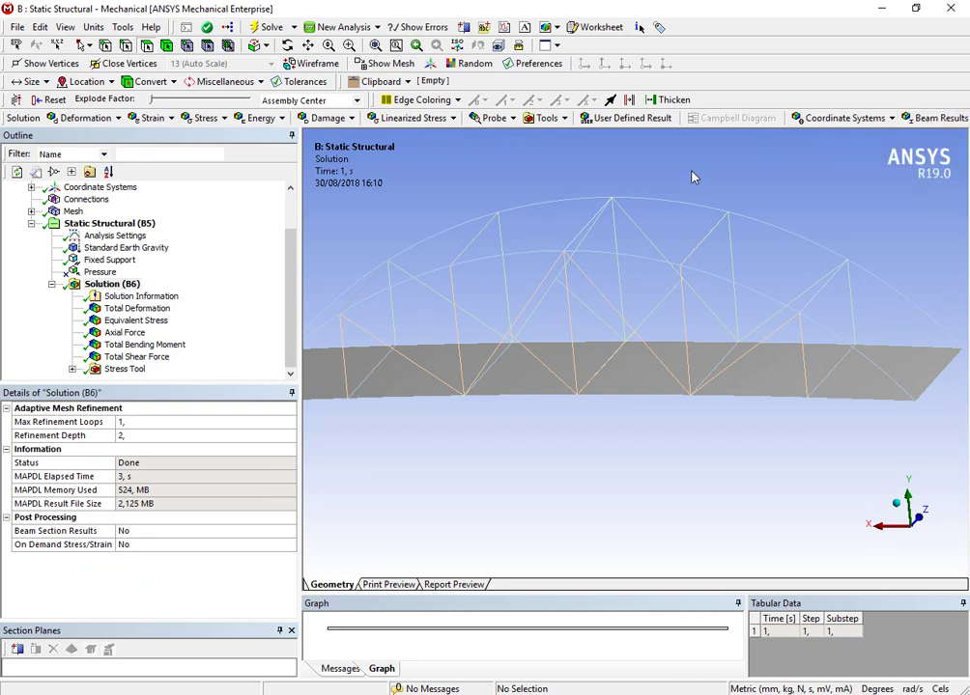
- Return to the Axial Force result and examine the members around the maximum marker at the arch's crown
{"action": "left_click", "coordinate": [126, 333]}
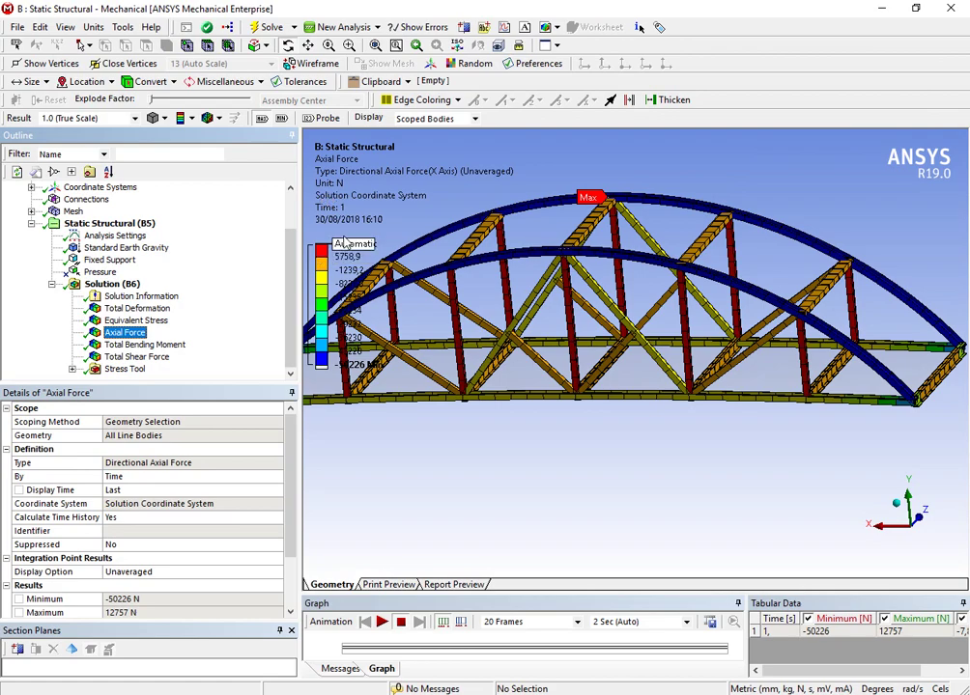
{"action": "left_click_drag", "start_coordinate": [594, 299], "coordinate": [820, 272]}
{"action": "left_click", "coordinate": [521, 223]}
{"action": "scroll", "coordinate": [560, 232], "scroll_direction": "up", "scroll_amount": 5}
{"action": "scroll", "coordinate": [580, 289], "scroll_direction": "down", "scroll_amount": 10}
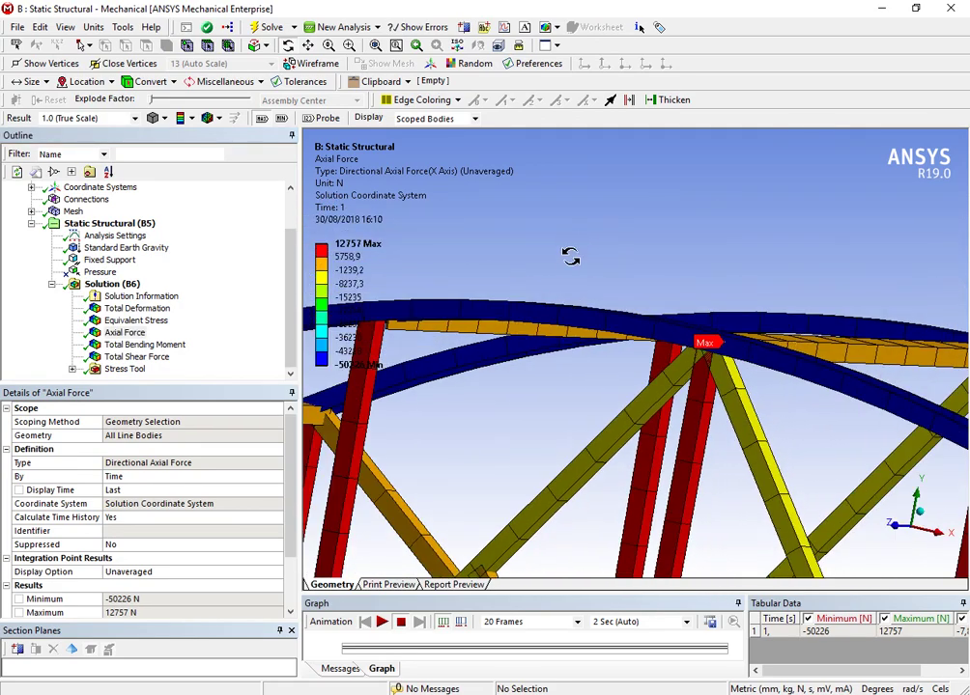
{"action": "left_click_drag", "start_coordinate": [609, 413], "coordinate": [579, 396]}
{"action": "right_click_drag", "start_coordinate": [467, 432], "coordinate": [431, 455]}
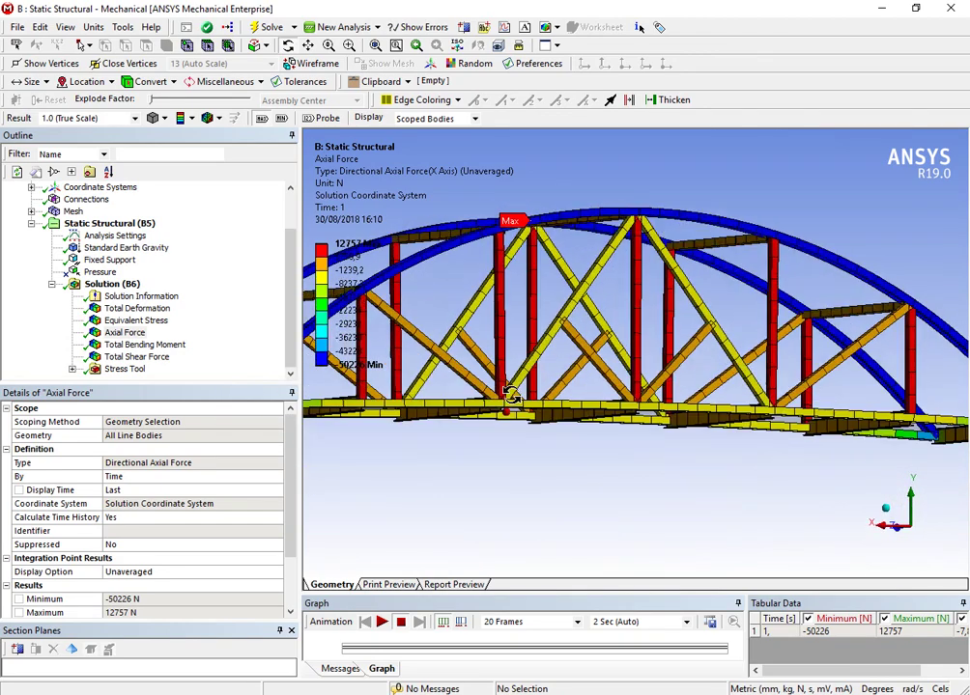
- Compare the axial forces in the arches, vertical hangers, diagonals and lower chords across the whole bridge
{"action": "left_click_drag", "start_coordinate": [509, 377], "coordinate": [534, 389]}
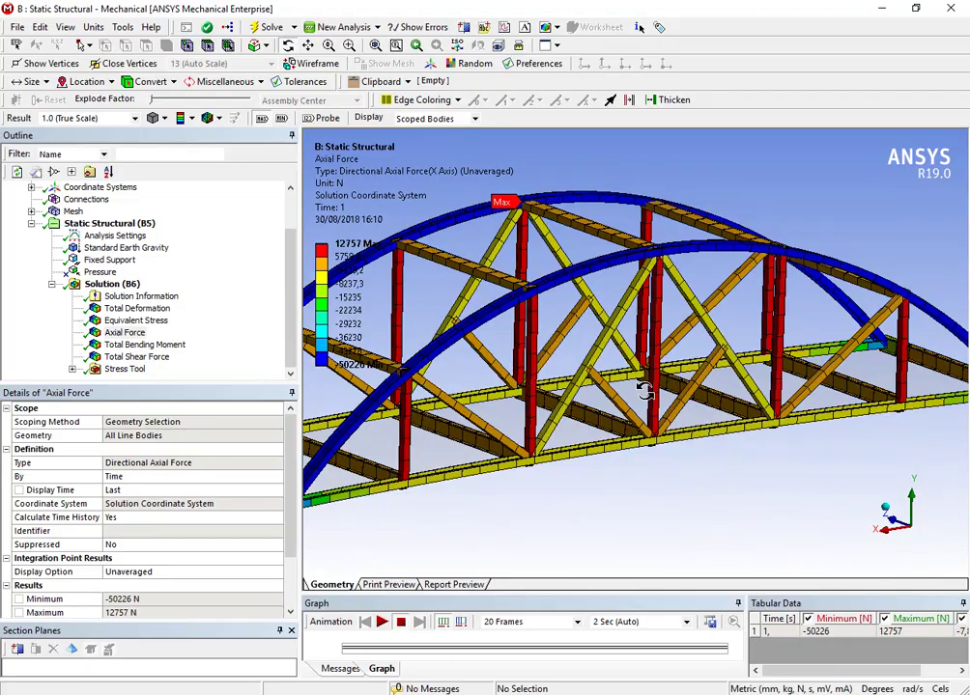
{"action": "left_click_drag", "start_coordinate": [644, 390], "coordinate": [589, 381]}
{"action": "scroll", "coordinate": [588, 380], "scroll_direction": "down", "scroll_amount": 3}
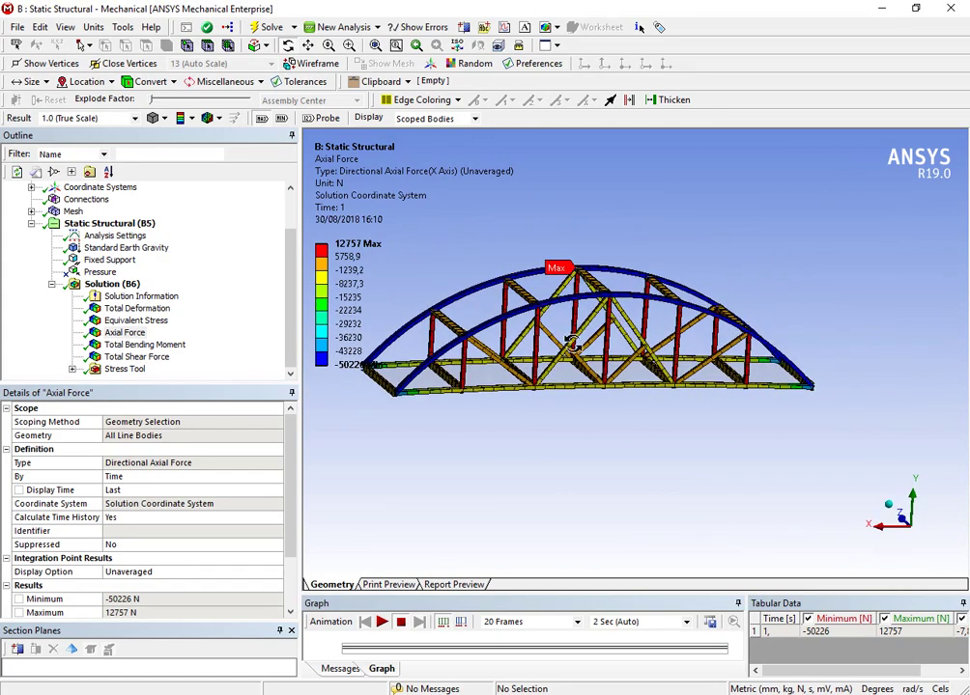
{"action": "scroll", "coordinate": [530, 383], "scroll_direction": "up", "scroll_amount": 5}
{"action": "left_click_drag", "start_coordinate": [504, 398], "coordinate": [578, 390]}
{"action": "scroll", "coordinate": [578, 390], "scroll_direction": "down", "scroll_amount": 5}
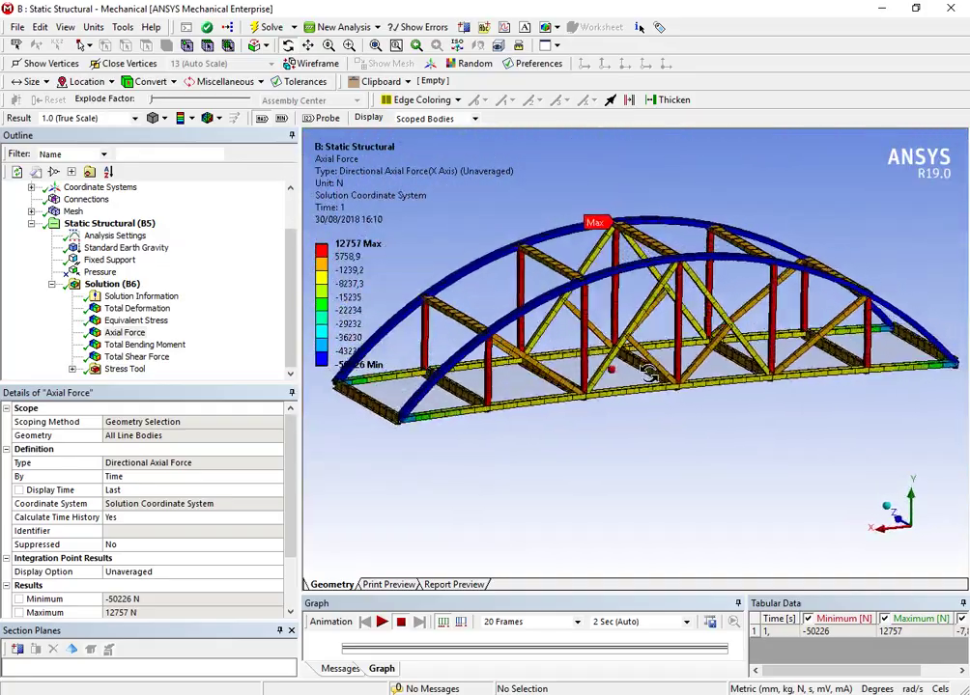
{"action": "left_click_drag", "start_coordinate": [649, 373], "coordinate": [574, 370]}
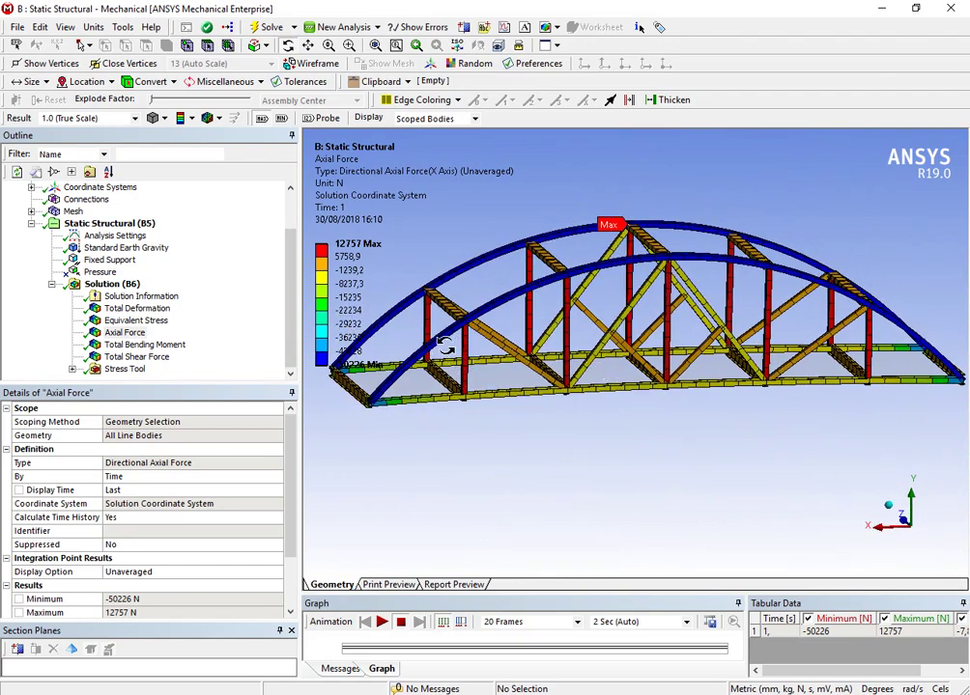
{"action": "left_click_drag", "start_coordinate": [708, 370], "coordinate": [731, 409]}
- Examine the axial forces up close at the joint where the near arch's crown meets its hanger and diagonals
{"action": "right_click_drag", "start_coordinate": [629, 284], "coordinate": [629, 289]}
{"action": "scroll", "coordinate": [629, 251], "scroll_direction": "down", "scroll_amount": 8}
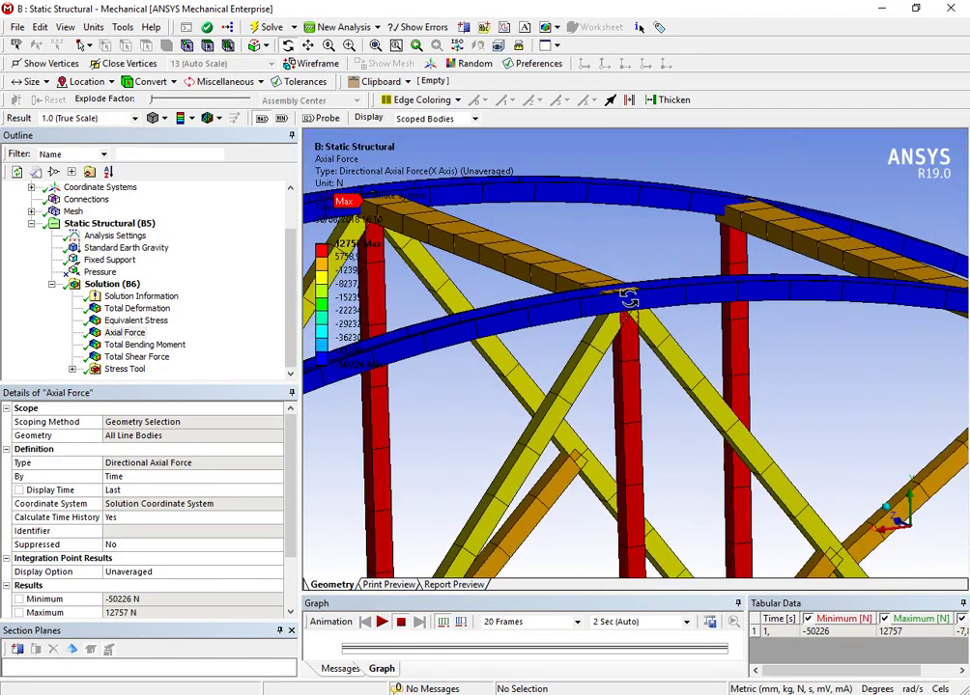
{"action": "middle_click_drag", "start_coordinate": [618, 319], "coordinate": [618, 340], "text": "shift"}
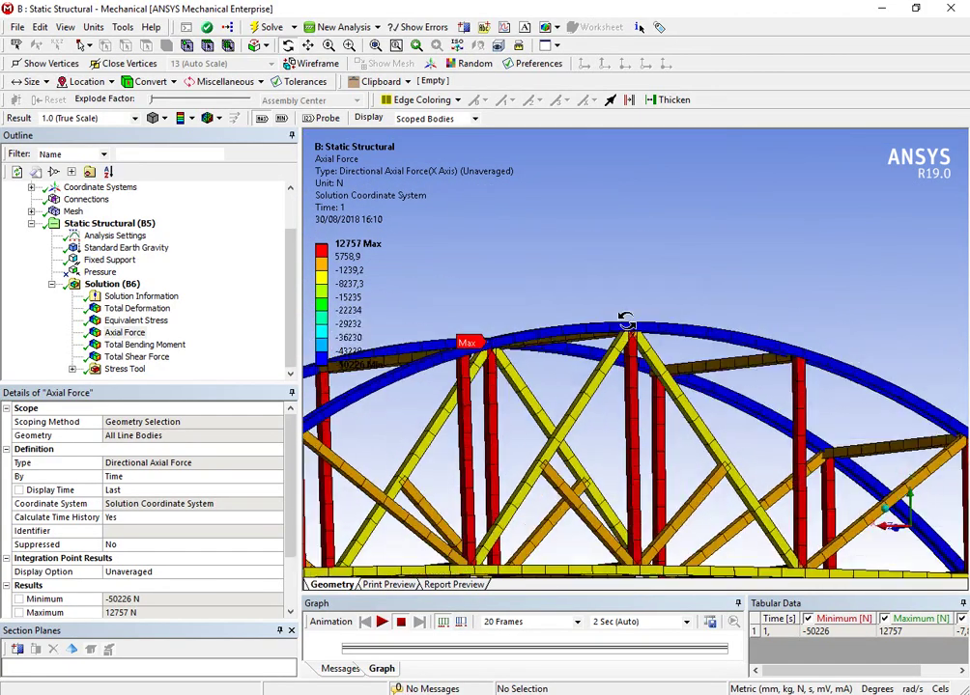
{"action": "left_click_drag", "start_coordinate": [626, 322], "coordinate": [304, 224]}
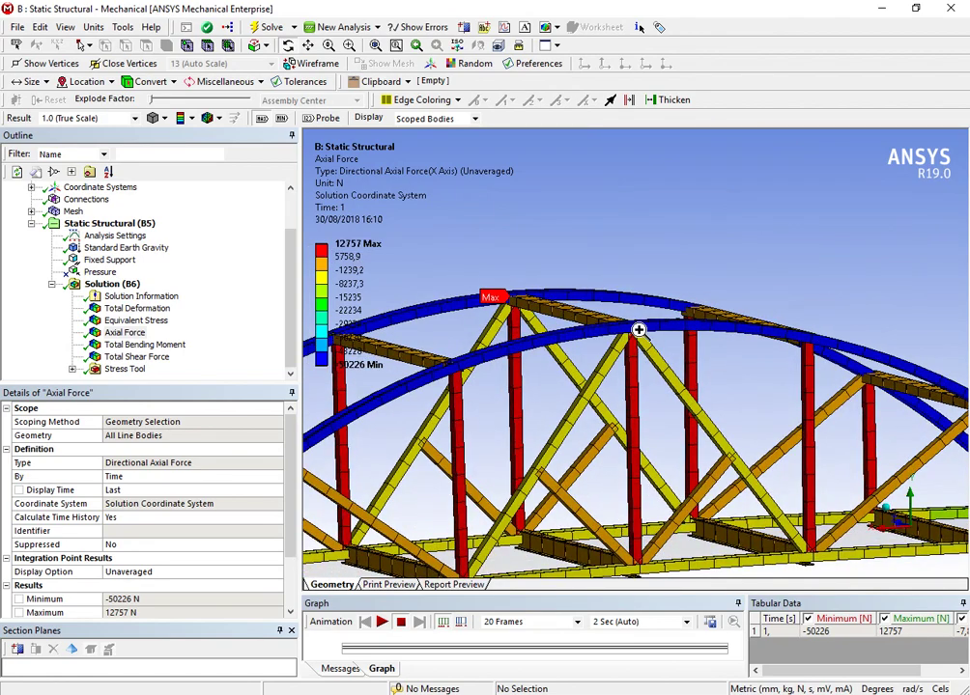
{"action": "scroll", "coordinate": [614, 362], "scroll_direction": "up", "scroll_amount": 8}
{"action": "scroll", "coordinate": [612, 367], "scroll_direction": "down", "scroll_amount": 5}
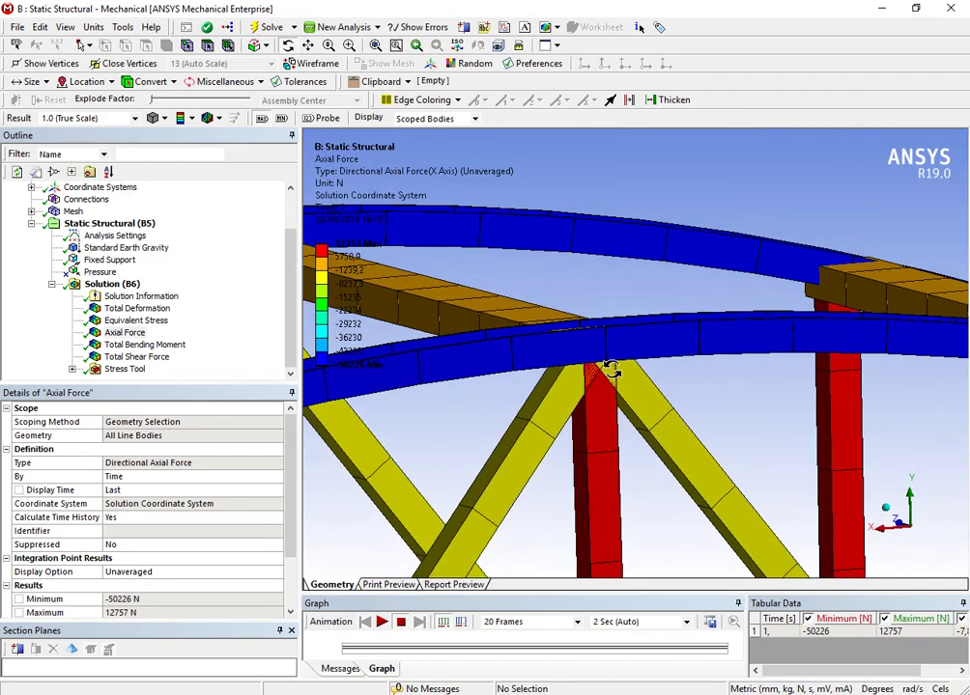
{"action": "scroll", "coordinate": [609, 367], "scroll_direction": "down", "scroll_amount": 5}
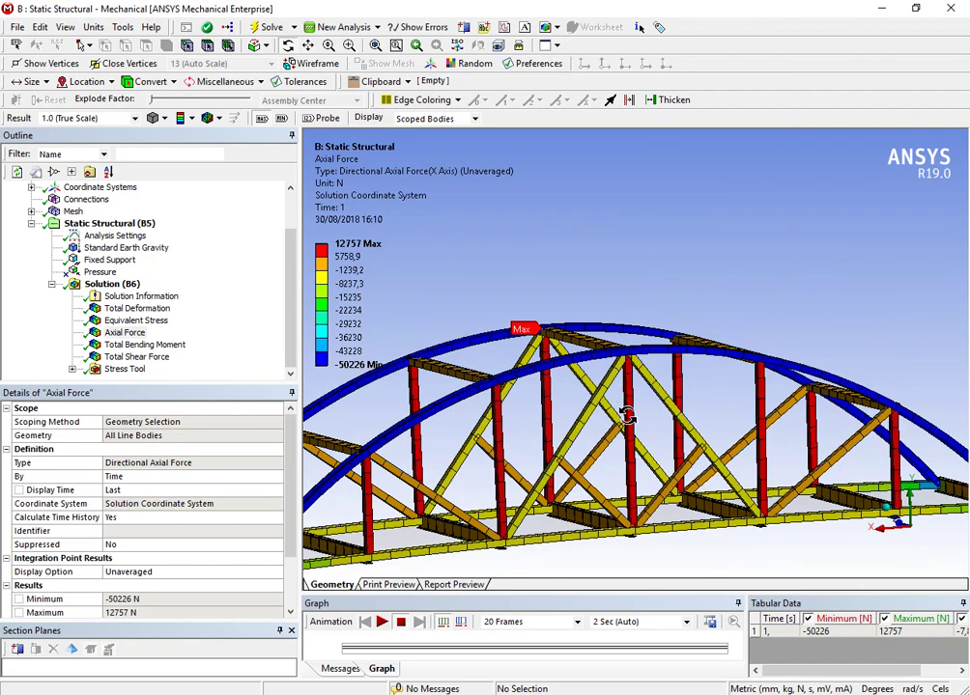
- Display the Total Bending Moment result and examine the moments in the arches and deck crossbeams
{"action": "left_click_drag", "start_coordinate": [710, 503], "coordinate": [480, 480]}
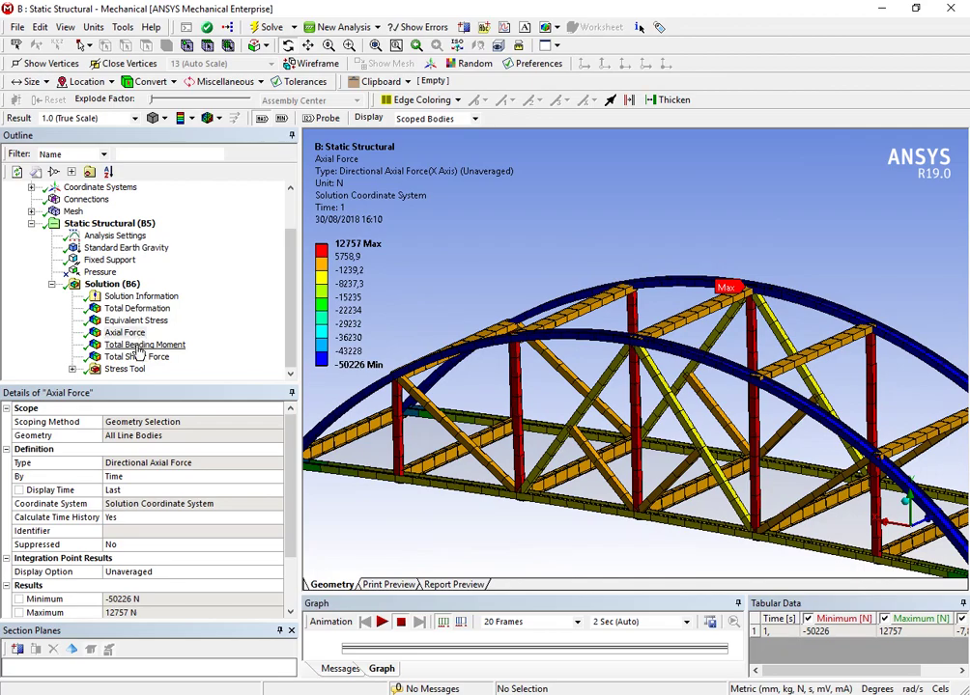
{"action": "left_click", "coordinate": [143, 344]}
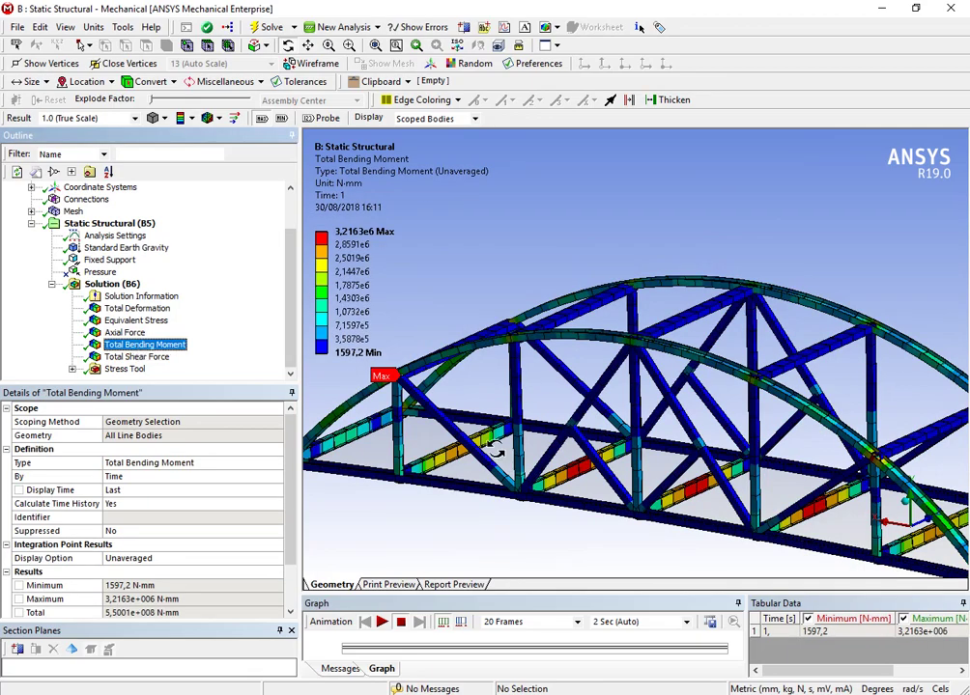
{"action": "left_click_drag", "start_coordinate": [518, 460], "coordinate": [792, 522]}
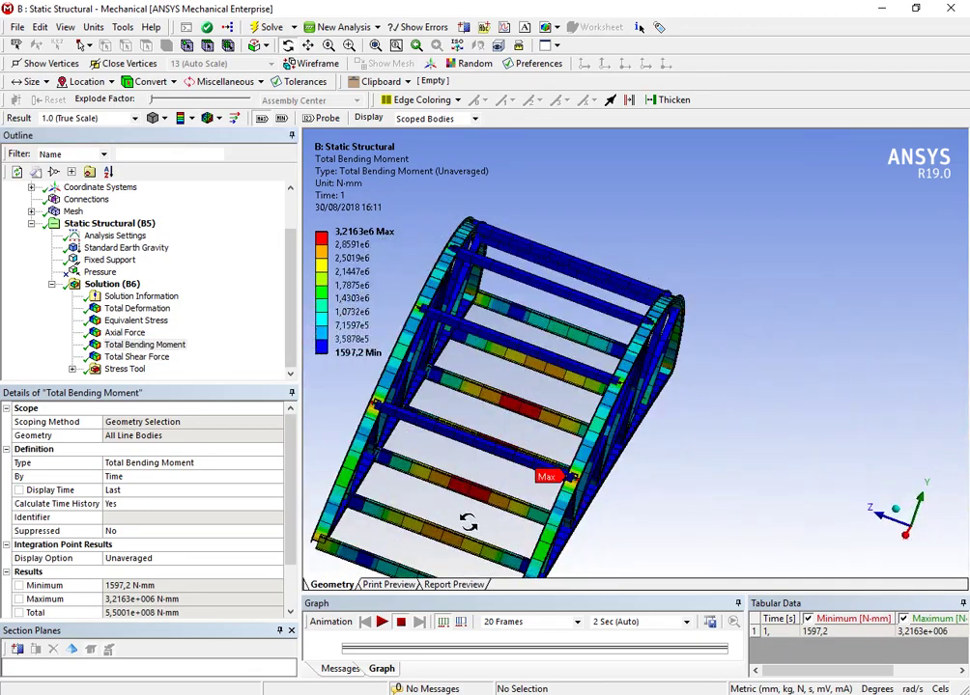
{"action": "left_click_drag", "start_coordinate": [468, 523], "coordinate": [557, 416]}
- Examine up close the bending moment around the maximum marker where the arch meets the outermost hanger
{"action": "scroll", "coordinate": [490, 462], "scroll_direction": "up", "scroll_amount": 5}
{"action": "mouse_move", "coordinate": [638, 409]}
{"action": "left_mouse_down"}
{"action": "mouse_move", "coordinate": [612, 419]}
{"action": "mouse_move", "coordinate": [629, 426]}
{"action": "left_mouse_up"}
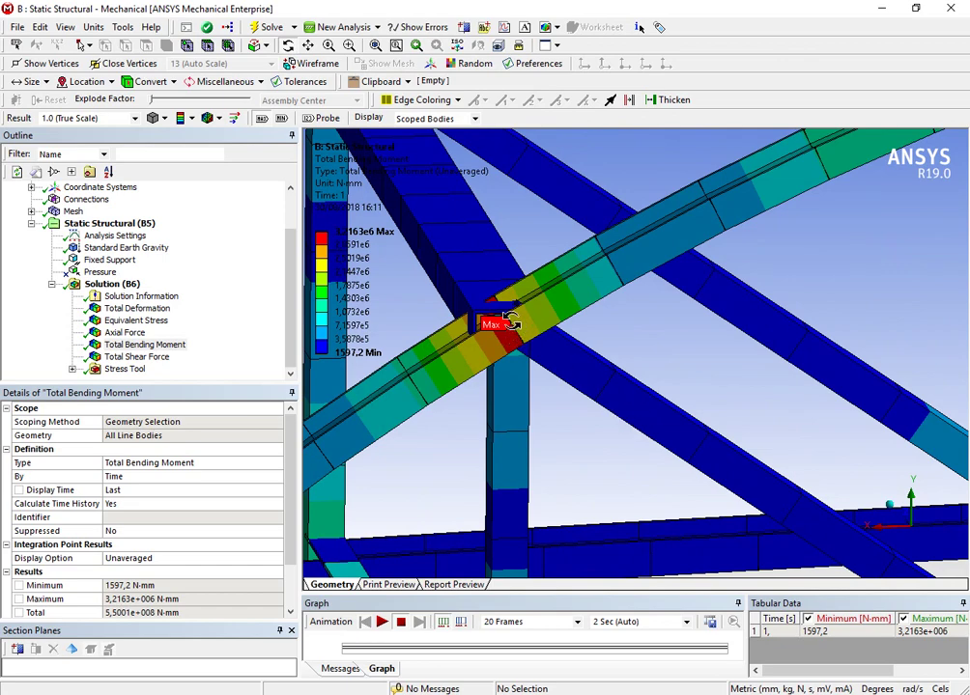
{"action": "scroll", "coordinate": [499, 324], "scroll_direction": "down", "scroll_amount": 4}
{"action": "scroll", "coordinate": [546, 365], "scroll_direction": "up", "scroll_amount": 6}
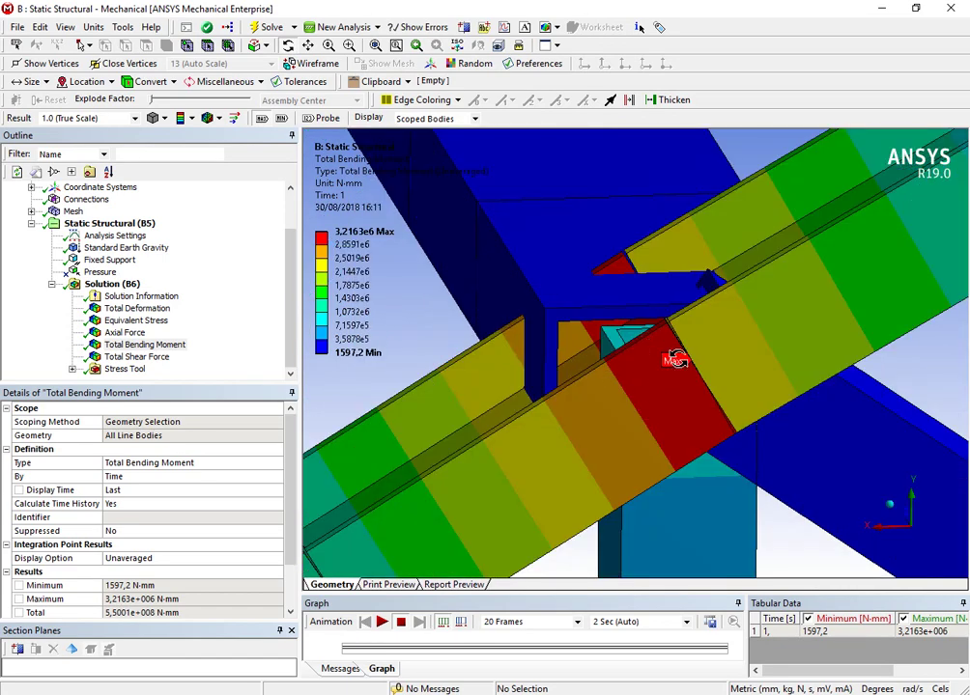
{"action": "mouse_move", "coordinate": [675, 359]}
{"action": "left_mouse_down"}
{"action": "mouse_move", "coordinate": [675, 371]}
{"action": "mouse_move", "coordinate": [711, 396]}
{"action": "mouse_move", "coordinate": [668, 400]}
{"action": "mouse_move", "coordinate": [671, 381]}
{"action": "mouse_move", "coordinate": [734, 406]}
{"action": "mouse_move", "coordinate": [747, 377]}
{"action": "mouse_move", "coordinate": [657, 362]}
{"action": "left_mouse_up"}
{"action": "scroll", "coordinate": [668, 400], "scroll_direction": "down", "scroll_amount": 6}
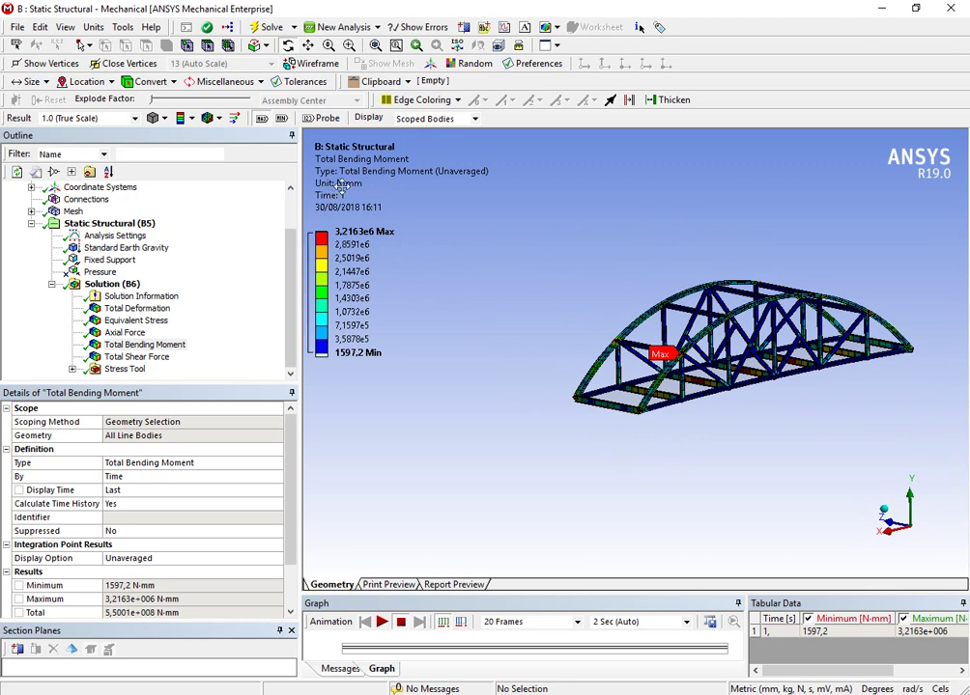
- Display the Total Shear Force result and examine it near the arch ends and across the whole bridge
{"action": "mouse_move", "coordinate": [764, 432]}
{"action": "left_mouse_down"}
{"action": "mouse_move", "coordinate": [747, 424]}
{"action": "mouse_move", "coordinate": [780, 440]}
{"action": "left_mouse_up"}
{"action": "right_click_drag", "start_coordinate": [667, 408], "coordinate": [666, 407]}
{"action": "scroll", "coordinate": [651, 412], "scroll_direction": "down", "scroll_amount": 2}
{"action": "mouse_move", "coordinate": [620, 419]}
{"action": "left_mouse_down"}
{"action": "mouse_move", "coordinate": [613, 416]}
{"action": "mouse_move", "coordinate": [633, 431]}
{"action": "left_mouse_up"}
{"action": "left_click", "coordinate": [150, 357]}
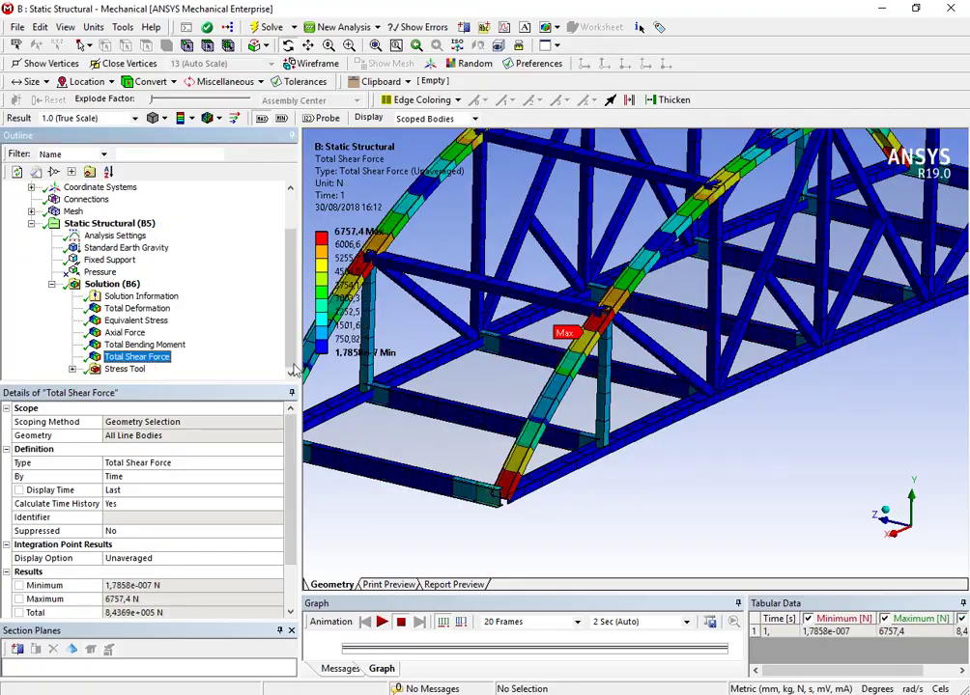
{"action": "left_click_drag", "start_coordinate": [540, 417], "coordinate": [668, 403]}
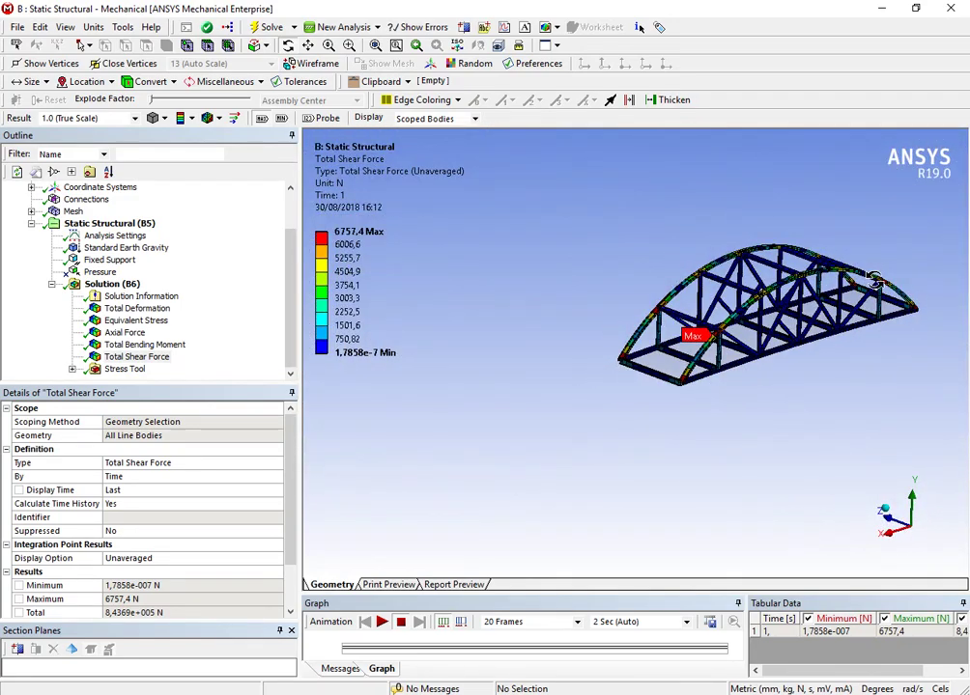
{"action": "right_click_drag", "start_coordinate": [677, 333], "coordinate": [679, 334]}
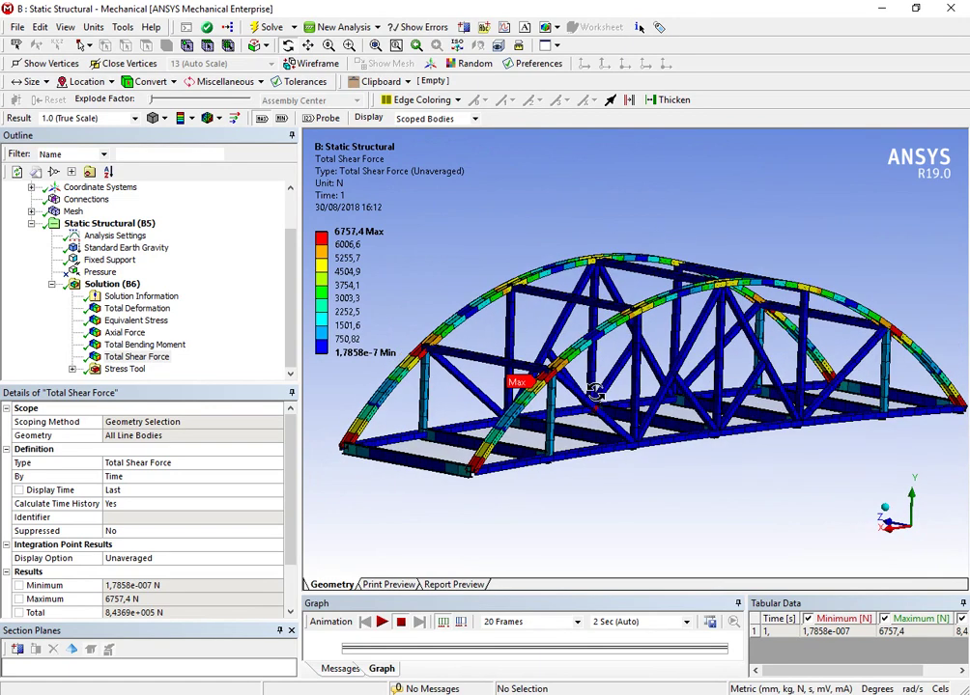
- Display the Stress Tool's Safety Factor result and examine the deck surface from below and from the side
{"action": "left_click", "coordinate": [71, 371]}
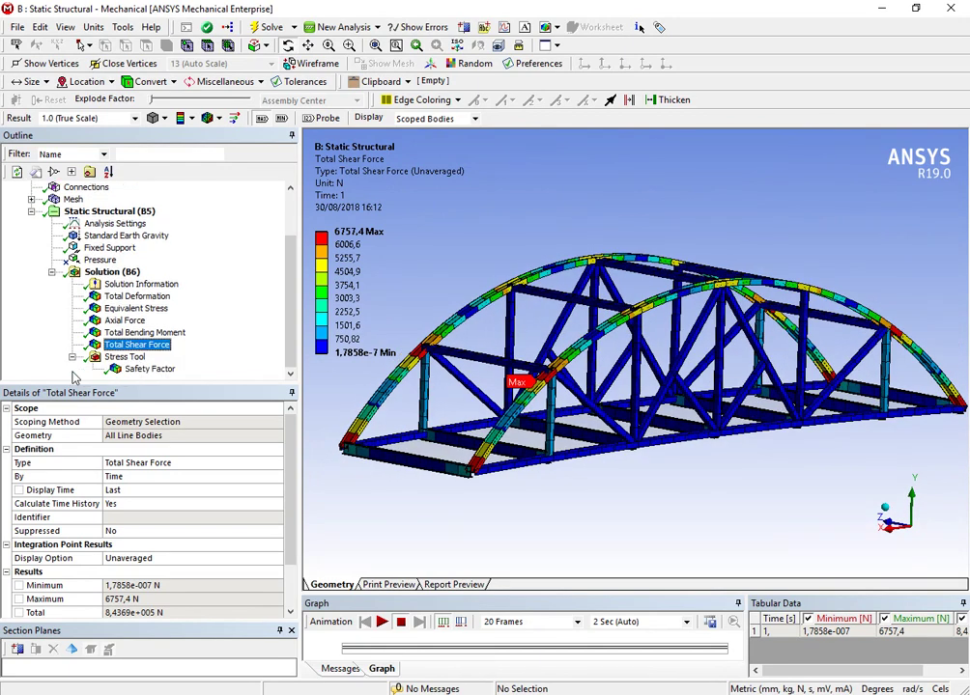
{"action": "left_click", "coordinate": [144, 369]}
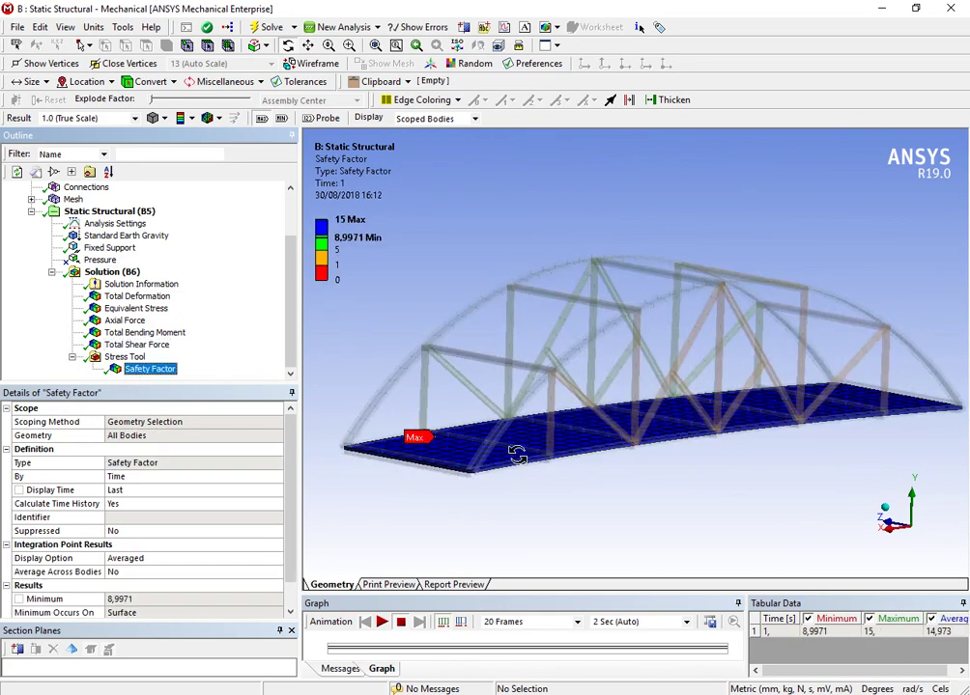
{"action": "left_click_drag", "start_coordinate": [524, 462], "coordinate": [581, 345]}
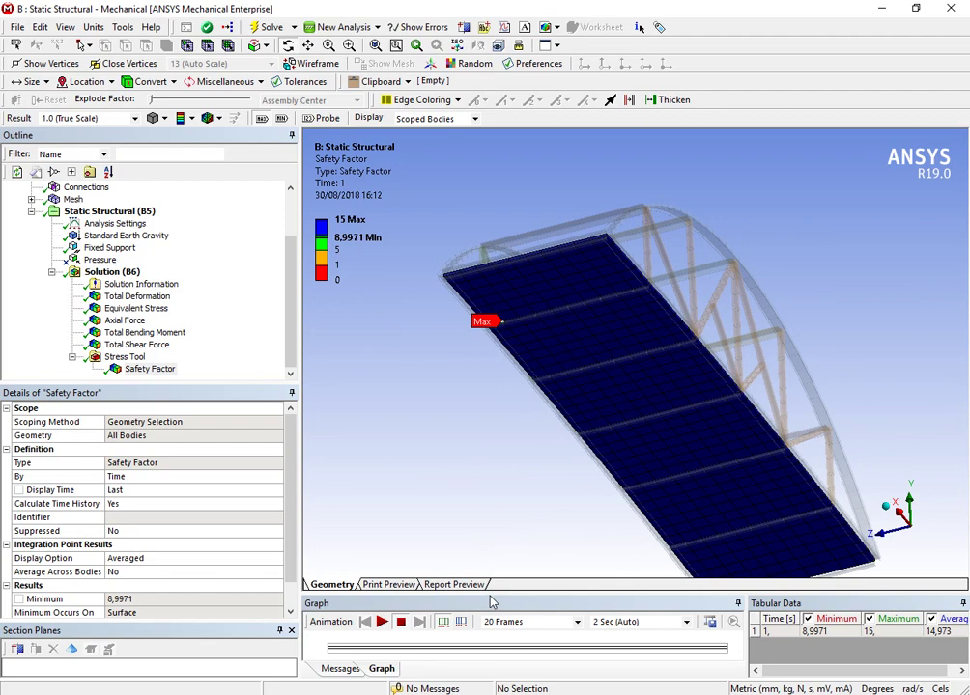
{"action": "left_click_drag", "start_coordinate": [490, 591], "coordinate": [484, 550]}
{"action": "middle_click_drag", "start_coordinate": [556, 350], "coordinate": [589, 329]}
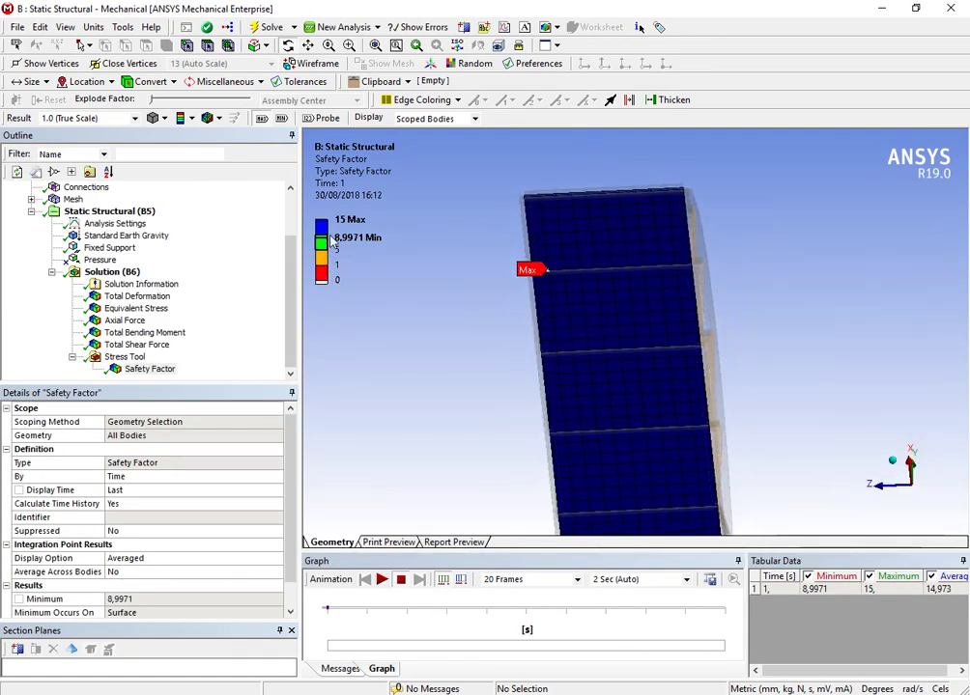
{"action": "middle_click_drag", "start_coordinate": [645, 300], "coordinate": [527, 356]}
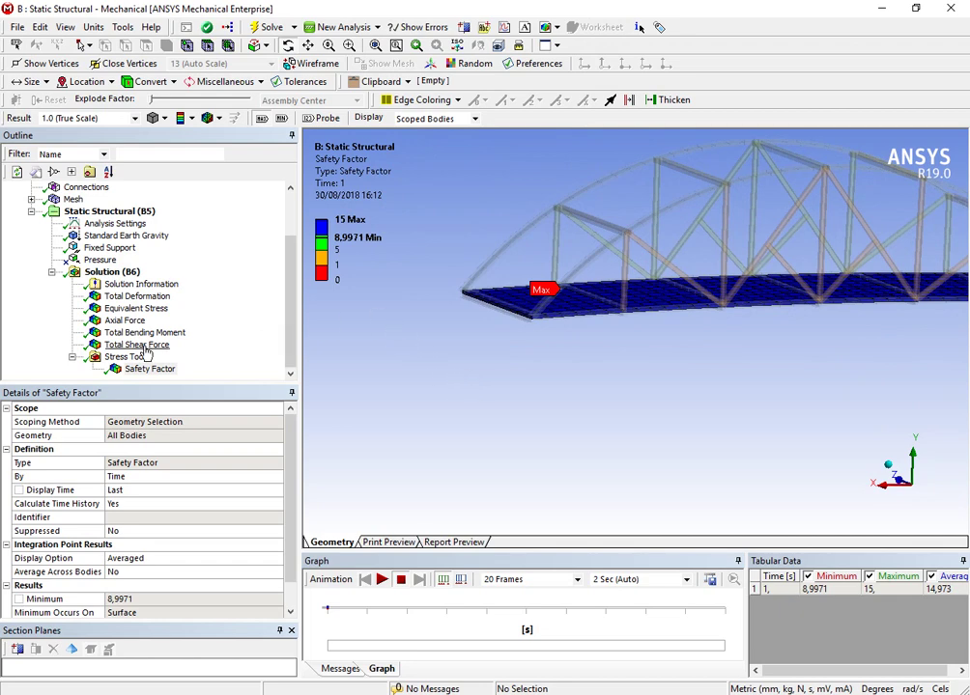
- Collapse the Stress Tool and return to the Equivalent Stress result to examine the whole deck
{"action": "left_click", "coordinate": [73, 357]}
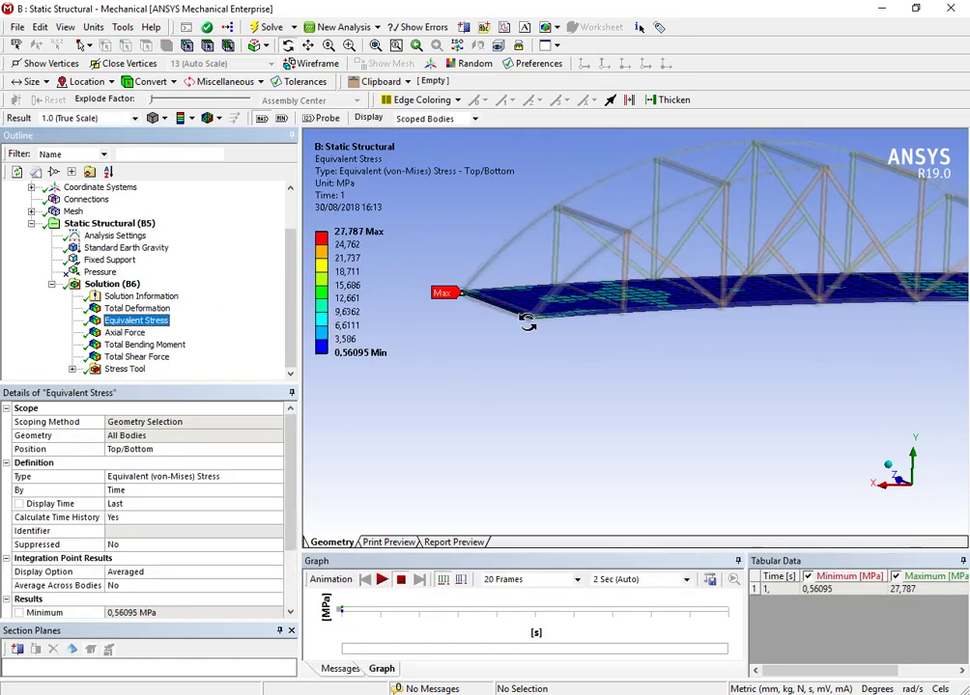
{"action": "middle_click_drag", "start_coordinate": [579, 316], "coordinate": [791, 261]}
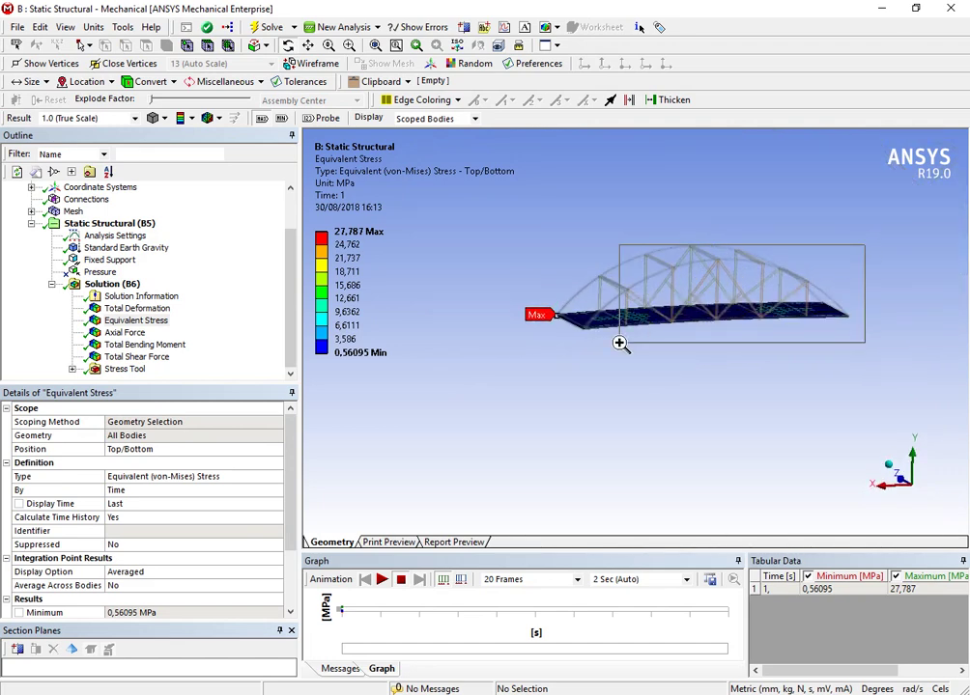
{"action": "right_click_drag", "start_coordinate": [551, 354], "coordinate": [552, 355]}
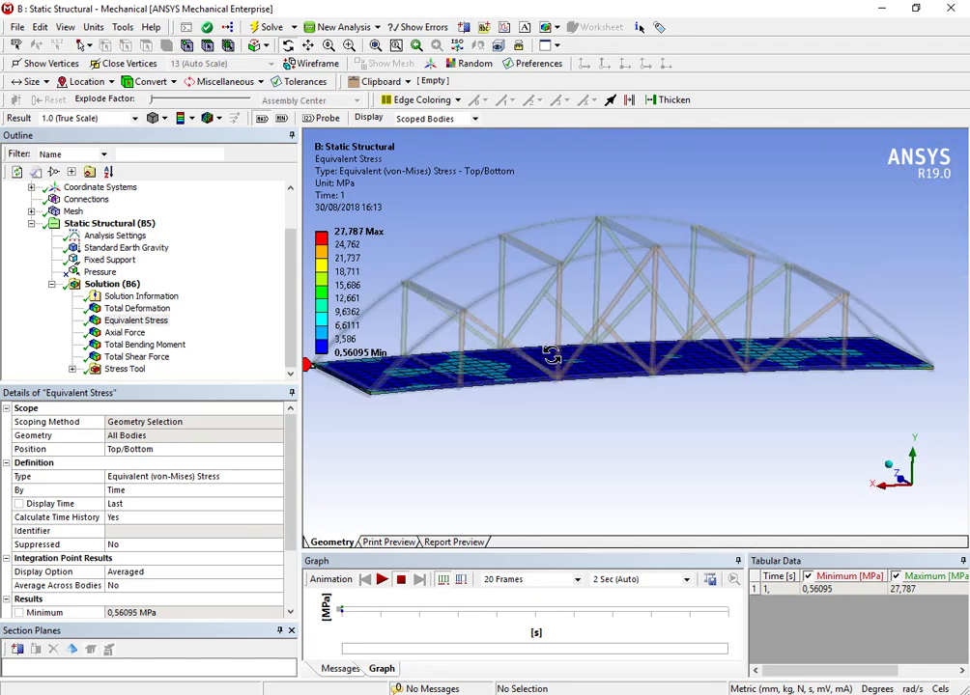
- Unsuppress the Pressure load on the deck faces and solve the model again
{"action": "left_click", "coordinate": [106, 274]}
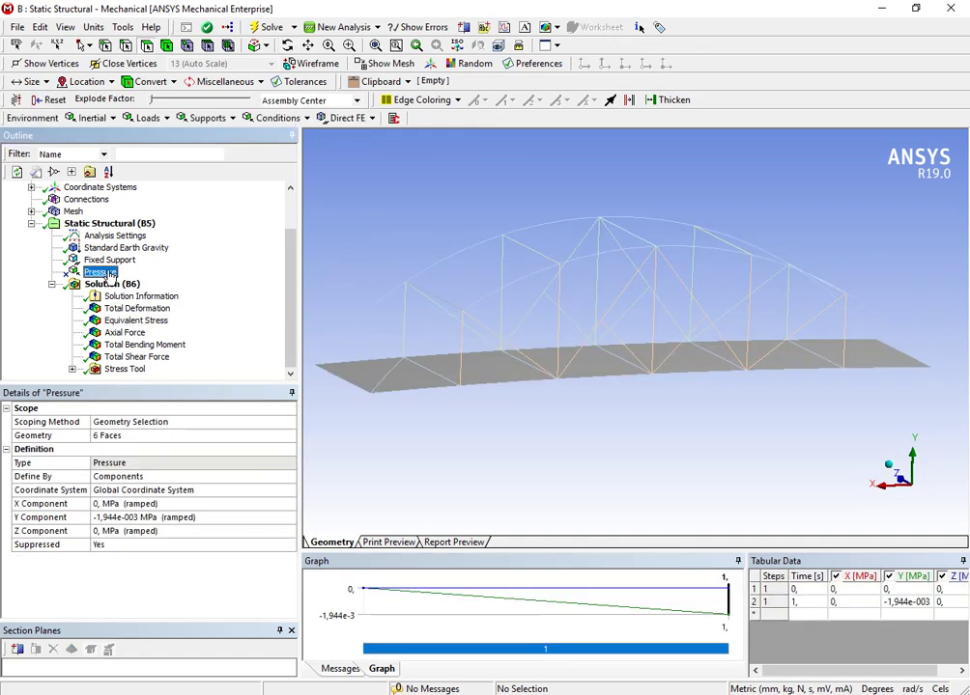
{"action": "right_click", "coordinate": [108, 274]}
{"action": "left_click", "coordinate": [165, 302]}
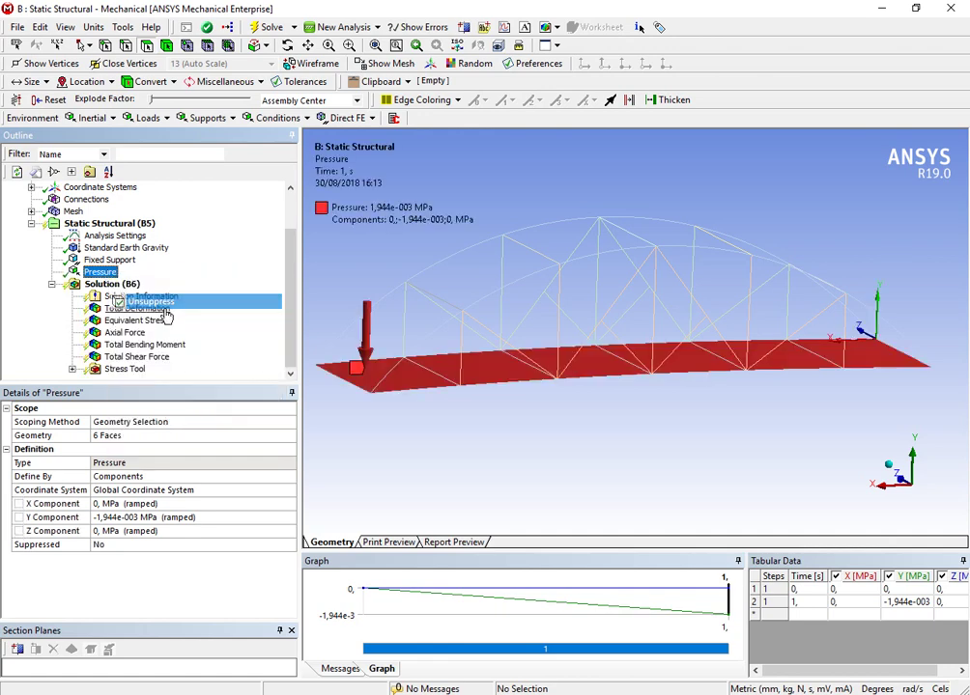
{"action": "right_click", "coordinate": [96, 284]}
{"action": "left_click", "coordinate": [147, 318]}
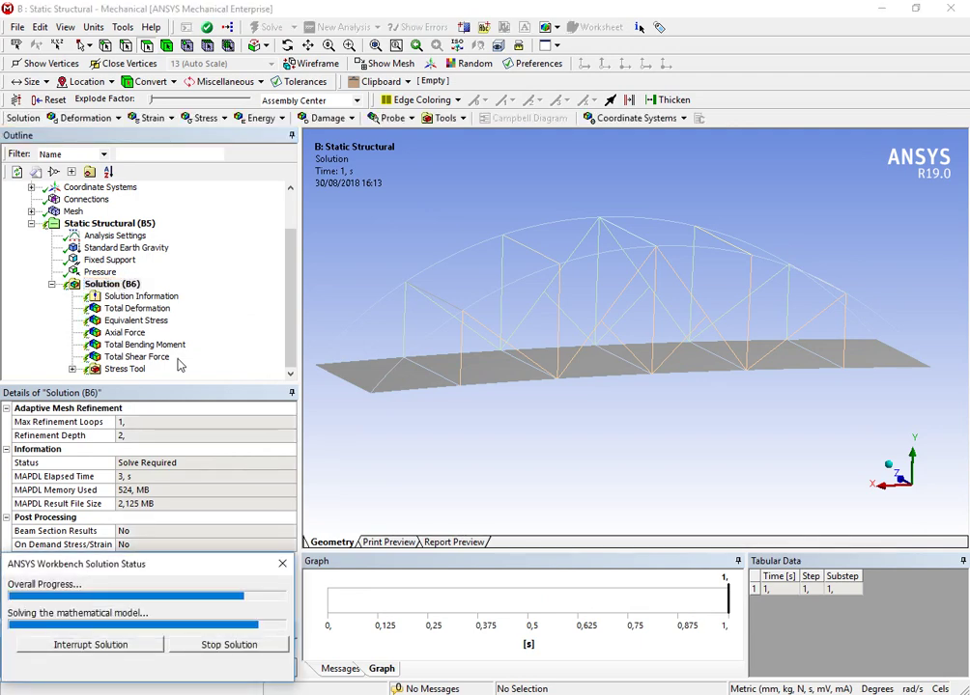
- Review the updated Total Deformation of the bridge and the Equivalent Stress on the deck, including around its maximum marker
{"action": "left_click", "coordinate": [135, 308]}
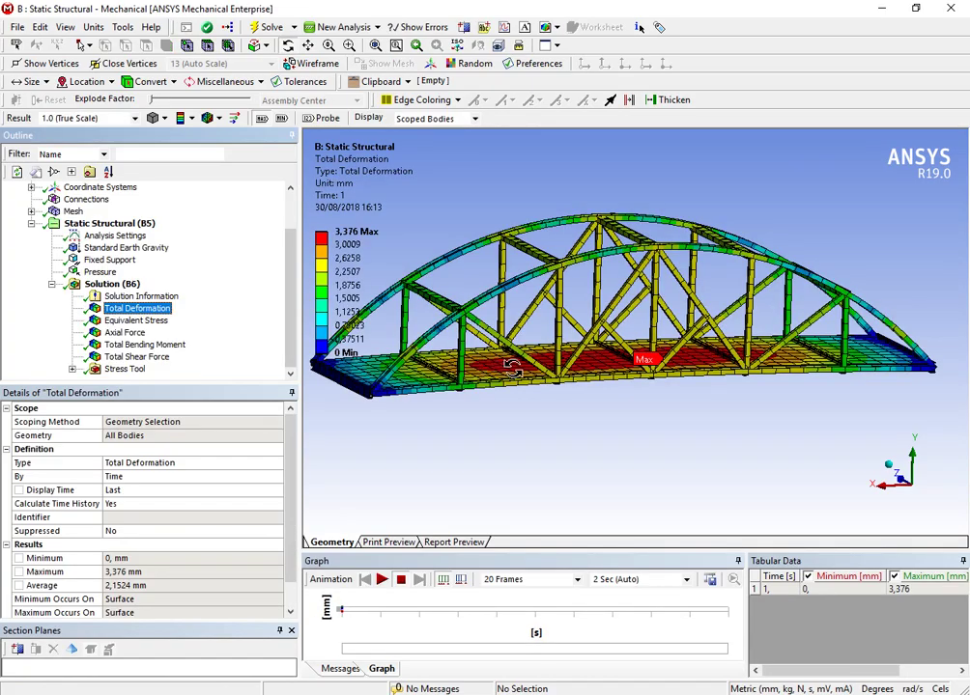
{"action": "middle_click_drag", "start_coordinate": [526, 369], "coordinate": [637, 394]}
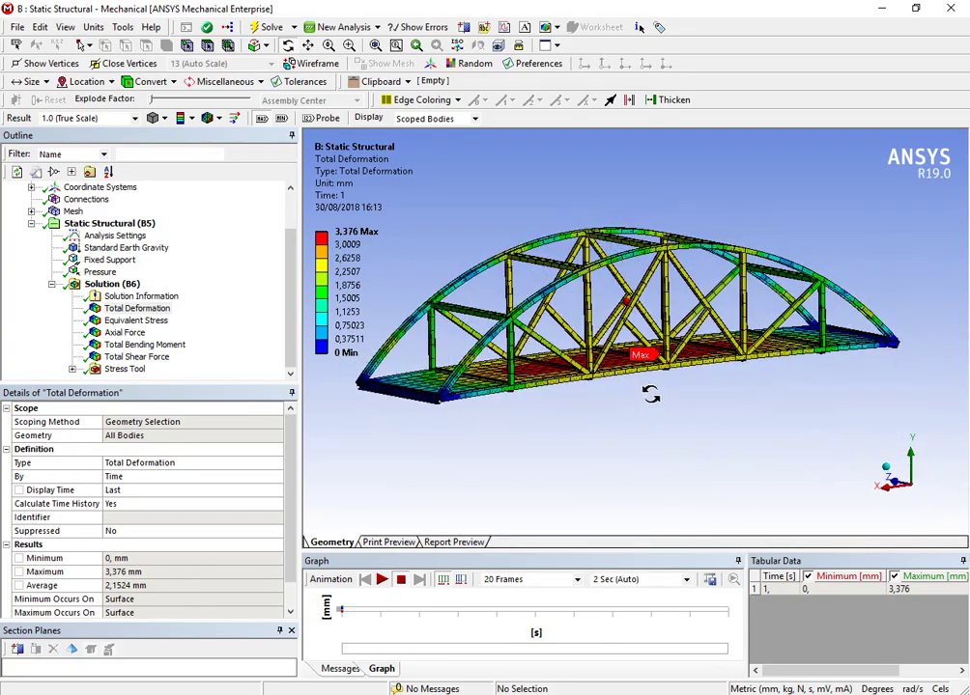
{"action": "left_click", "coordinate": [147, 320]}
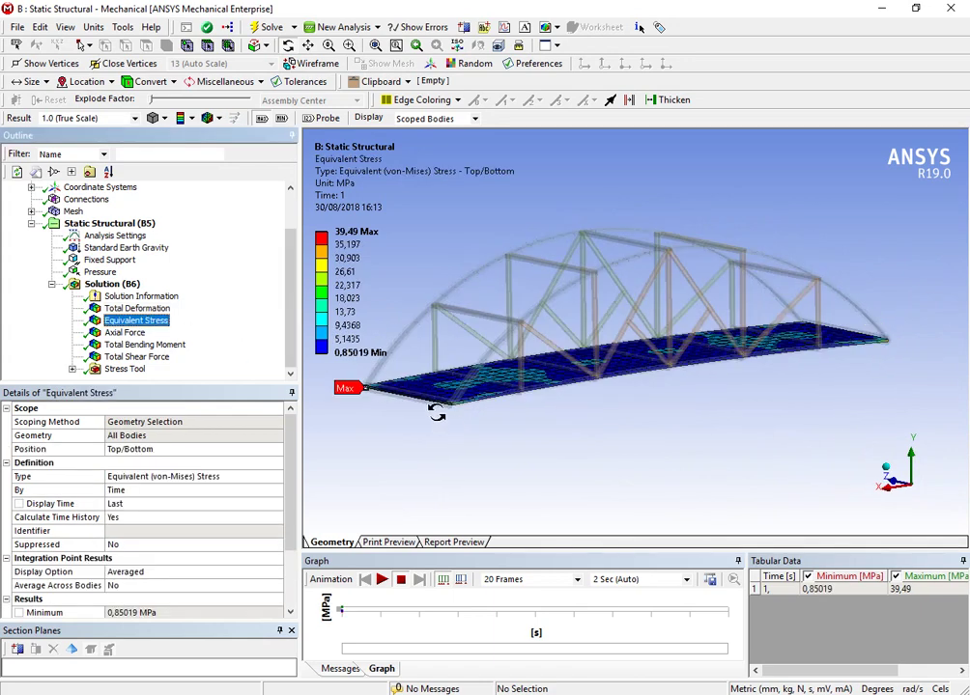
{"action": "middle_click_drag", "start_coordinate": [431, 409], "coordinate": [469, 400]}
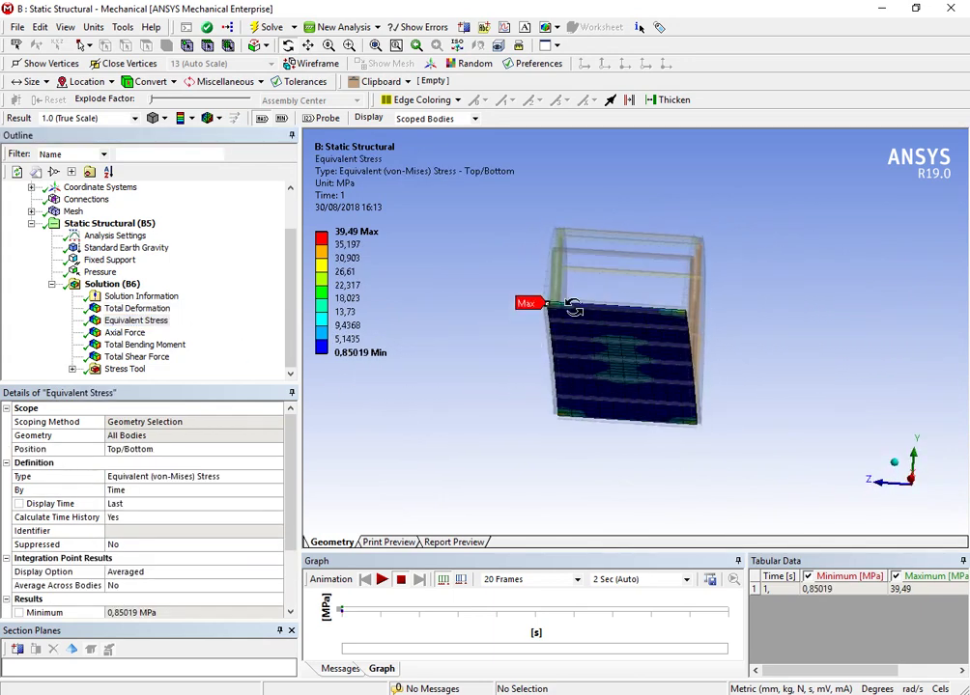
{"action": "scroll", "coordinate": [553, 304], "scroll_direction": "up", "scroll_amount": 8}
{"action": "middle_click_drag", "start_coordinate": [526, 329], "coordinate": [450, 362]}
{"action": "scroll", "coordinate": [642, 348], "scroll_direction": "down", "scroll_amount": 5}
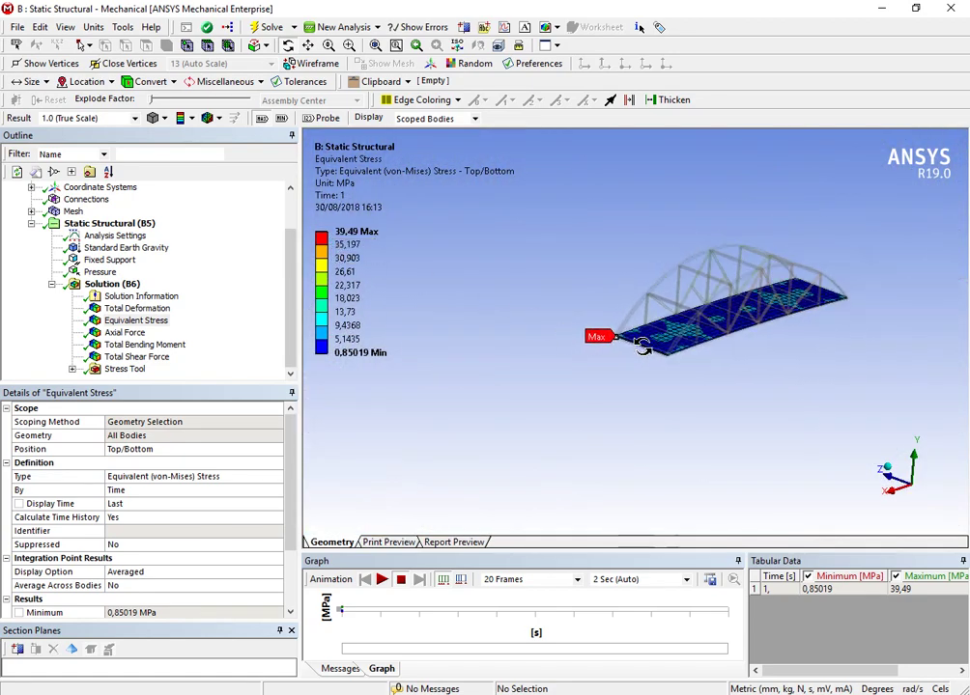
{"action": "right_click_drag", "start_coordinate": [589, 379], "coordinate": [588, 379]}
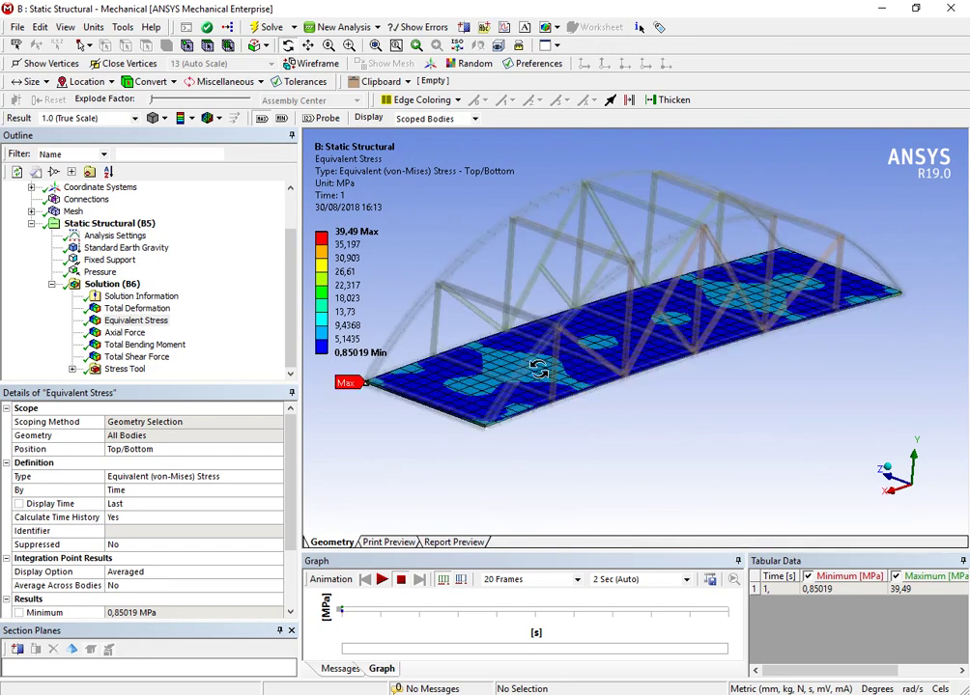
- Display the updated Axial Force result and examine the members around the maximum marker at the arch's crown
{"action": "left_click", "coordinate": [135, 334]}
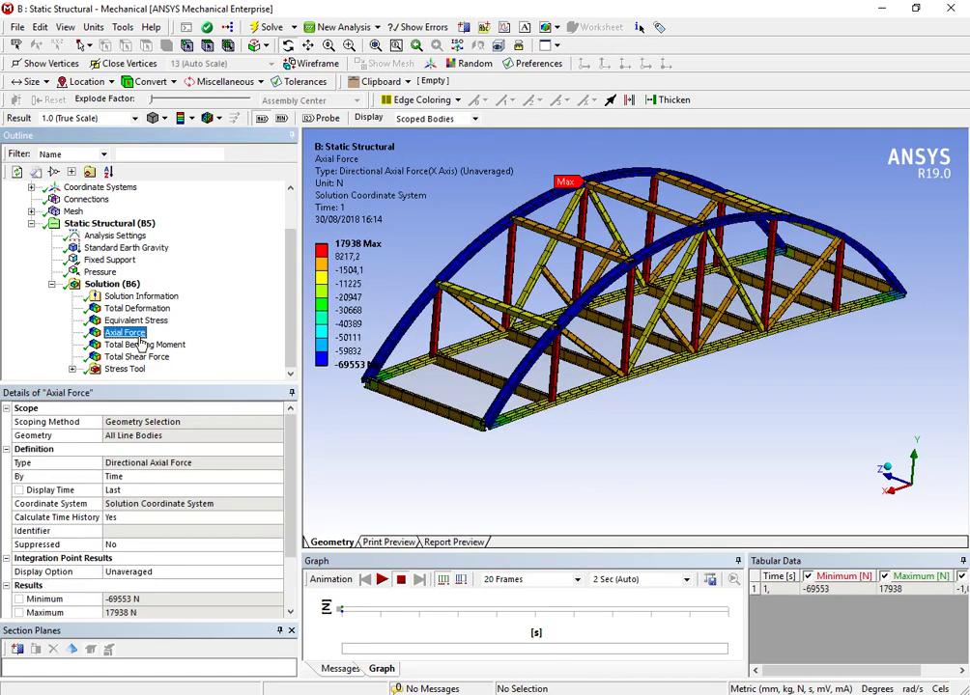
{"action": "middle_click_drag", "start_coordinate": [702, 375], "coordinate": [573, 385]}
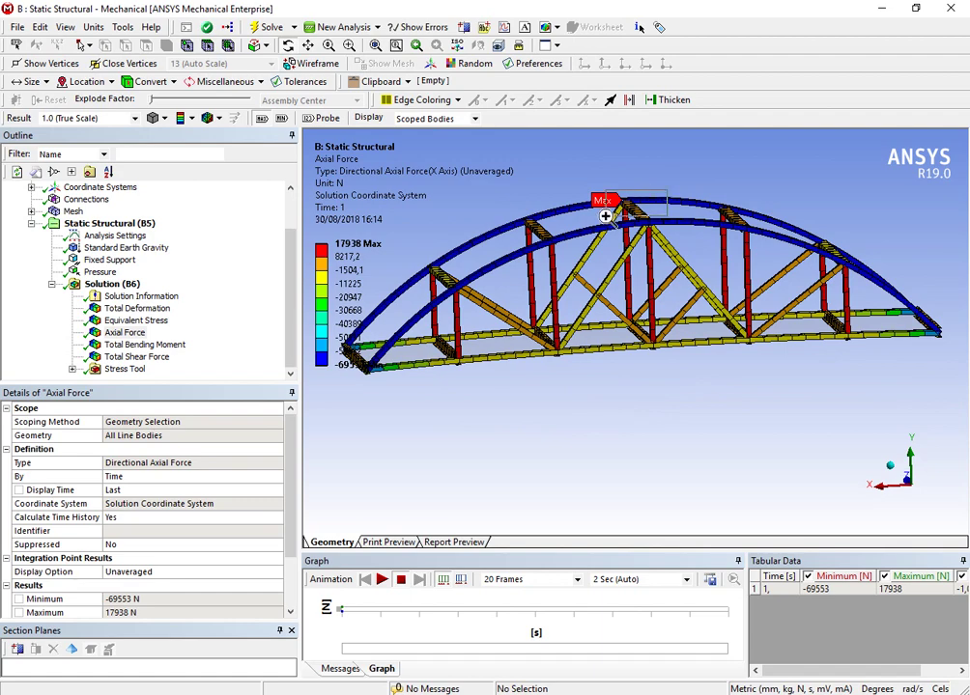
{"action": "right_click_drag", "start_coordinate": [667, 190], "coordinate": [606, 216]}
{"action": "middle_click_drag", "start_coordinate": [598, 232], "coordinate": [256, 252]}
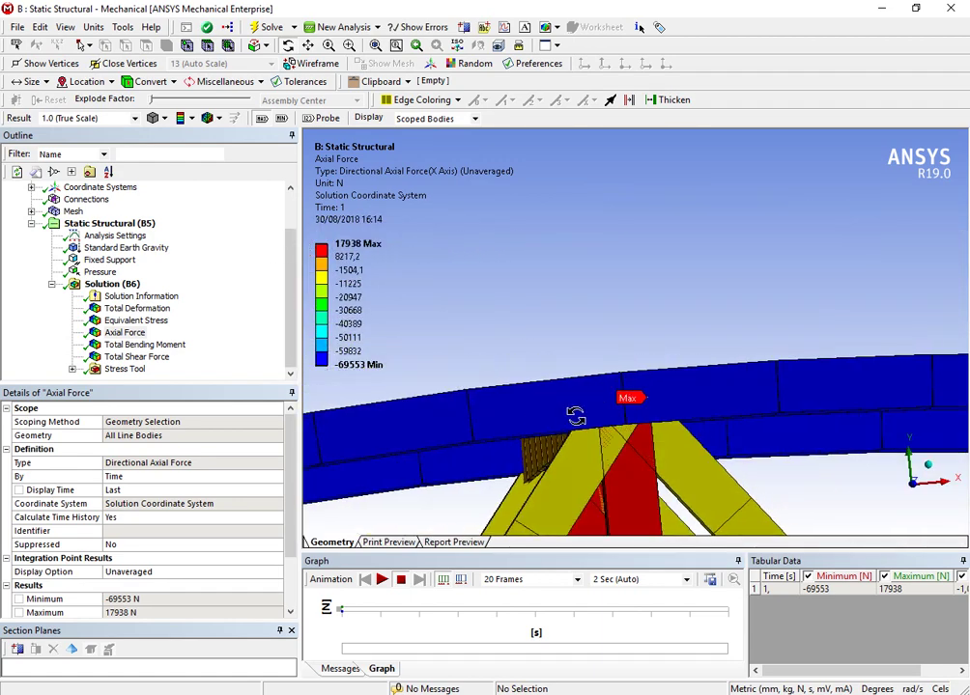
{"action": "scroll", "coordinate": [603, 414], "scroll_direction": "down", "scroll_amount": 10}
- Compare the updated axial forces in the arches, hangers, diagonals and lower chords from both sides of the bridge
{"action": "middle_click_drag", "start_coordinate": [586, 406], "coordinate": [872, 430]}
{"action": "scroll", "coordinate": [871, 429], "scroll_direction": "down", "scroll_amount": 5}
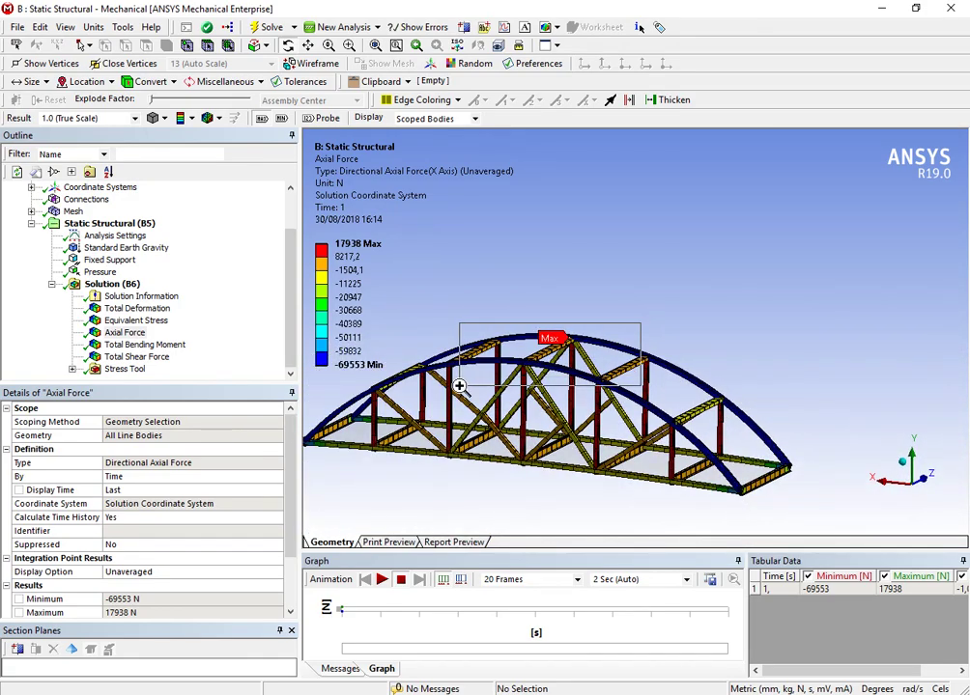
{"action": "right_click_drag", "start_coordinate": [459, 386], "coordinate": [458, 386]}
{"action": "mouse_move", "coordinate": [558, 406]}
{"action": "middle_mouse_down"}
{"action": "mouse_move", "coordinate": [594, 346]}
{"action": "mouse_move", "coordinate": [568, 425]}
{"action": "mouse_move", "coordinate": [572, 406]}
{"action": "middle_mouse_up"}
{"action": "scroll", "coordinate": [573, 407], "scroll_direction": "down", "scroll_amount": 6}
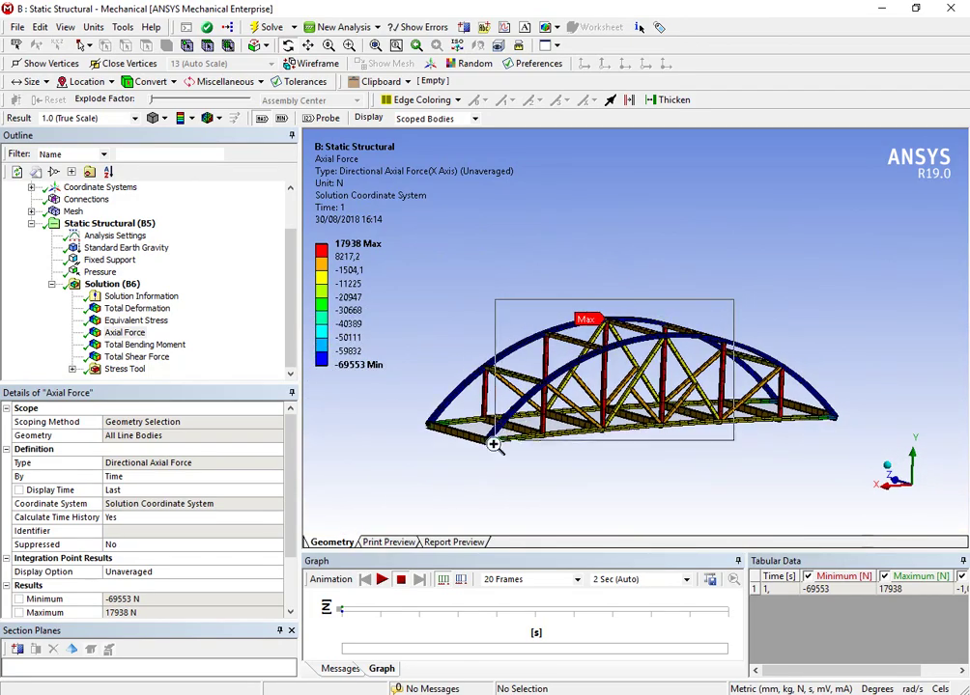
{"action": "right_click_drag", "start_coordinate": [515, 488], "coordinate": [516, 486]}
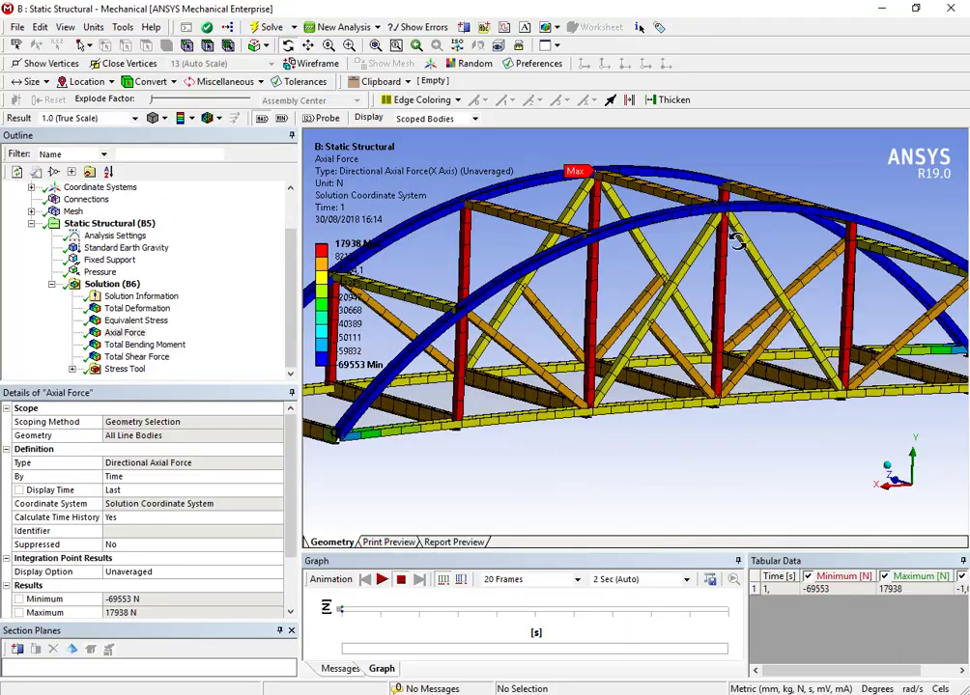
- Examine the axial forces where the upper crossbeam, hanger and diagonals meet at the crown, and view the bridge side-on
{"action": "middle_click_drag", "start_coordinate": [736, 241], "coordinate": [630, 249]}
{"action": "right_click_drag", "start_coordinate": [661, 181], "coordinate": [657, 190]}
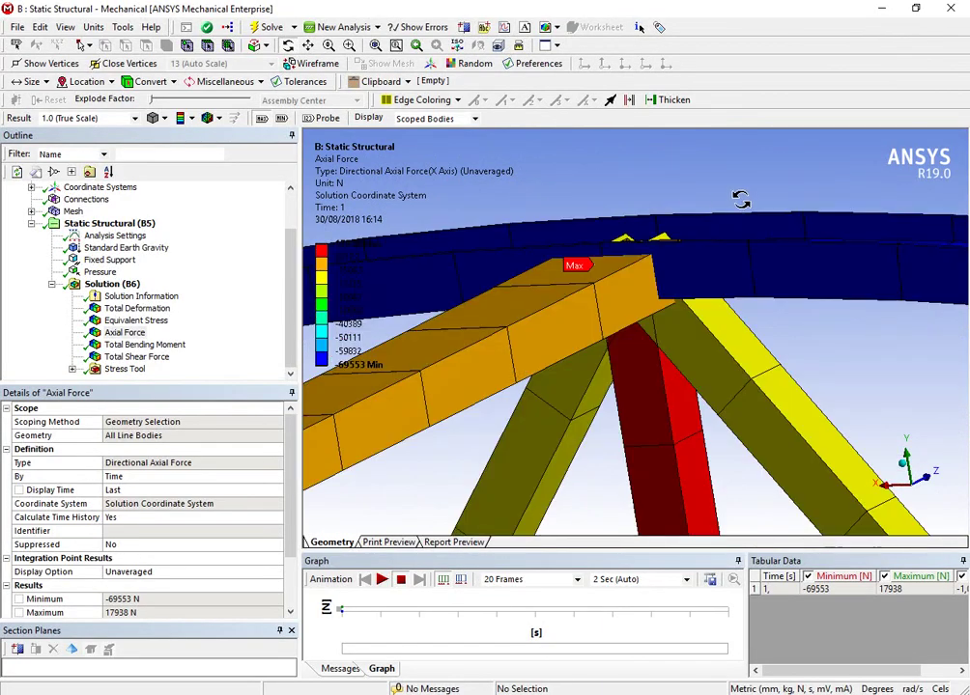
{"action": "scroll", "coordinate": [647, 368], "scroll_direction": "down", "scroll_amount": 10}
{"action": "middle_click_drag", "start_coordinate": [633, 329], "coordinate": [591, 333]}
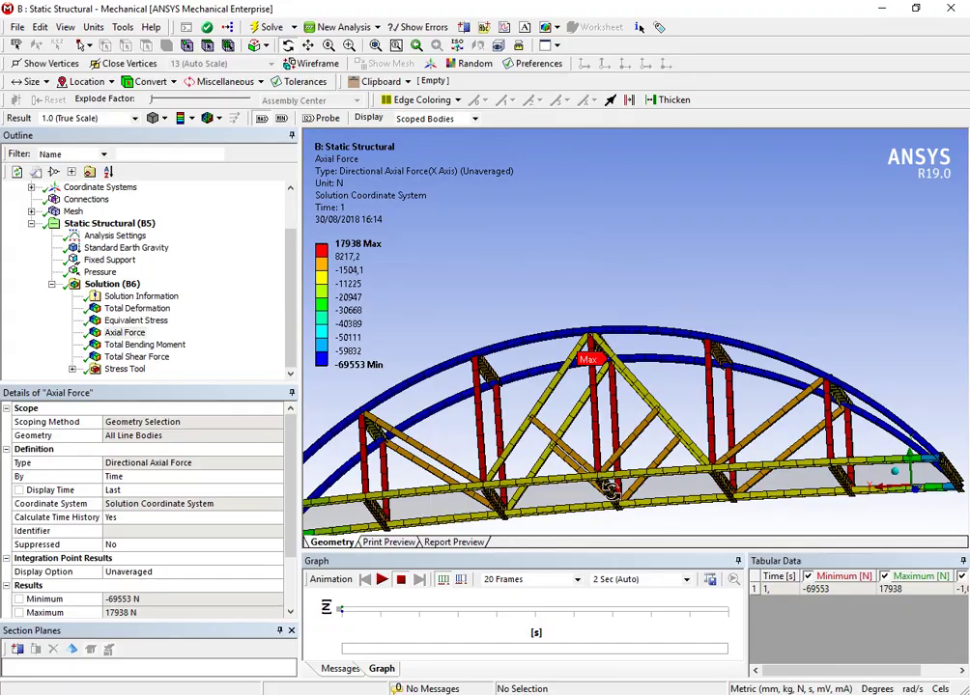
{"action": "middle_click_drag", "start_coordinate": [609, 491], "coordinate": [336, 434]}
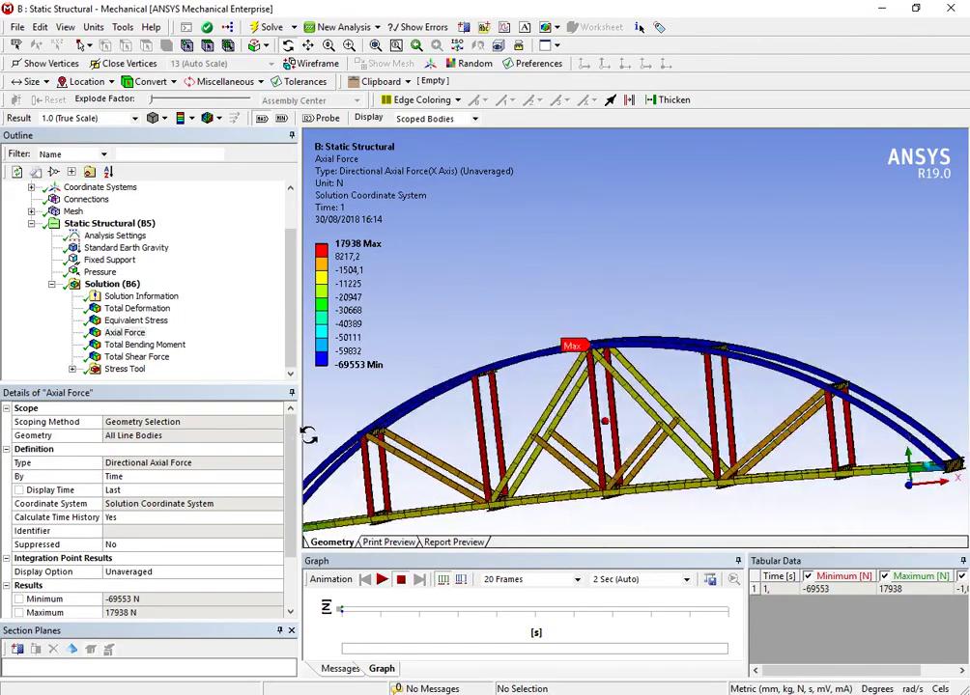
- Display the updated Total Bending Moment result and examine the deck crossbeams around the maximum marker from the bridge's end
{"action": "left_click_drag", "start_coordinate": [312, 436], "coordinate": [688, 466]}
{"action": "scroll", "coordinate": [527, 487], "scroll_direction": "down", "scroll_amount": 4}
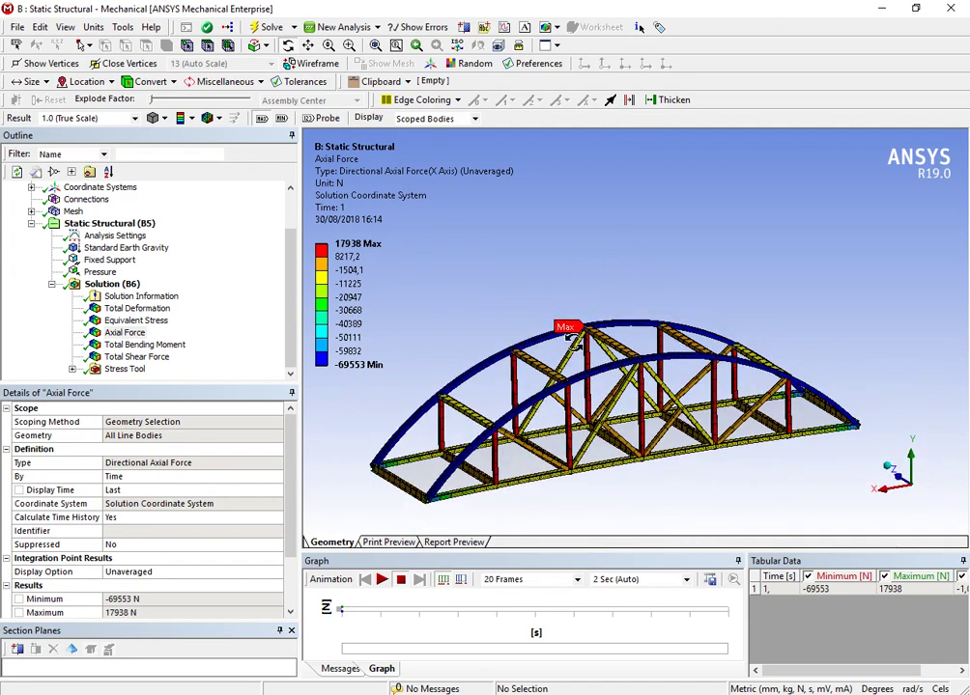
{"action": "left_click", "coordinate": [131, 345]}
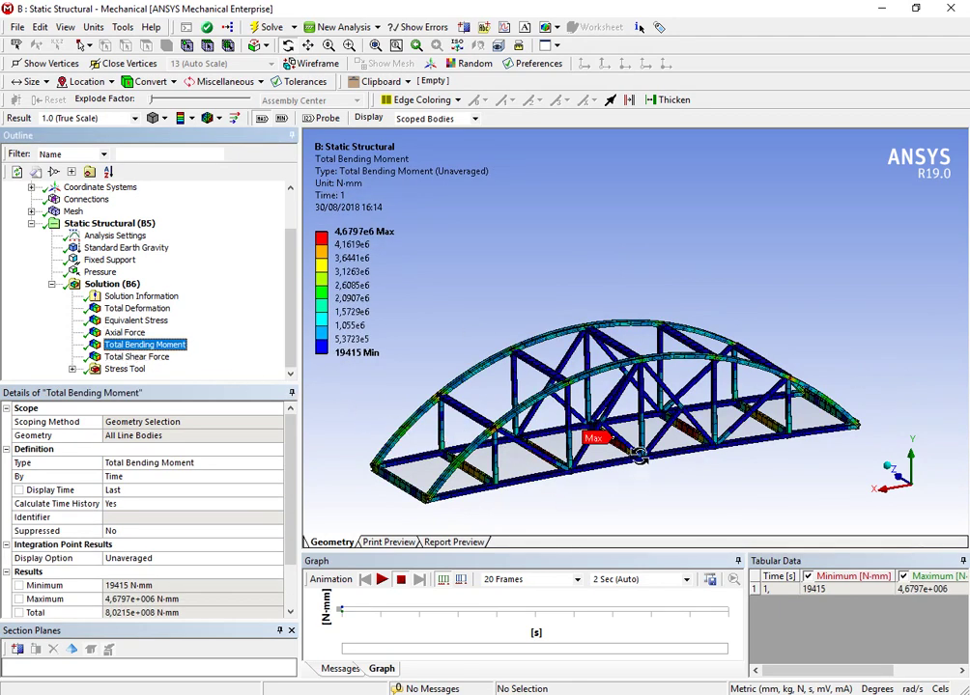
{"action": "left_click_drag", "start_coordinate": [637, 446], "coordinate": [657, 439]}
{"action": "left_click_drag", "start_coordinate": [553, 438], "coordinate": [257, 420]}
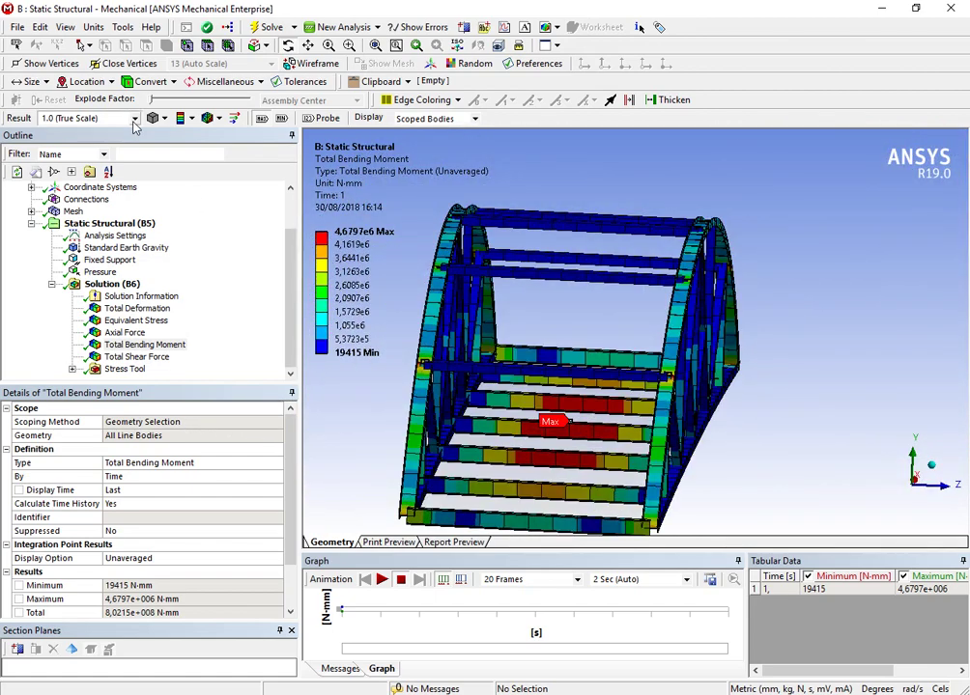
- Set the result deformation scale to Auto Scale and examine the bending moments along the deflected deck crossbeams and arches
{"action": "left_click", "coordinate": [134, 120]}
{"action": "left_click", "coordinate": [93, 165]}
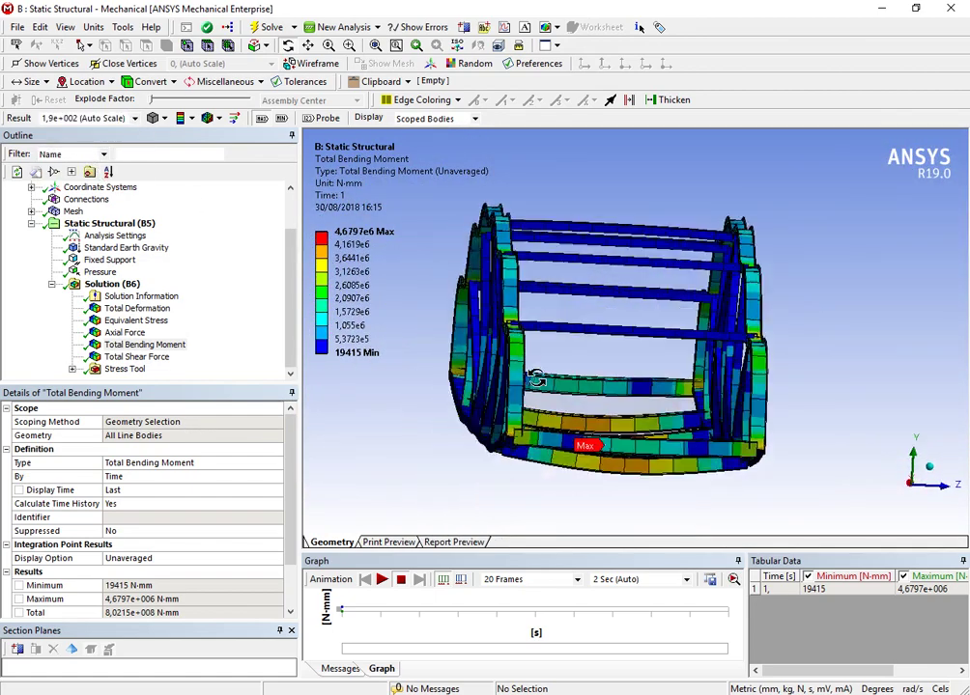
{"action": "left_click_drag", "start_coordinate": [763, 417], "coordinate": [671, 443]}
{"action": "left_click_drag", "start_coordinate": [567, 468], "coordinate": [559, 481]}
{"action": "right_click_drag", "start_coordinate": [549, 461], "coordinate": [488, 513]}
{"action": "scroll", "coordinate": [630, 342], "scroll_direction": "down", "scroll_amount": 6}
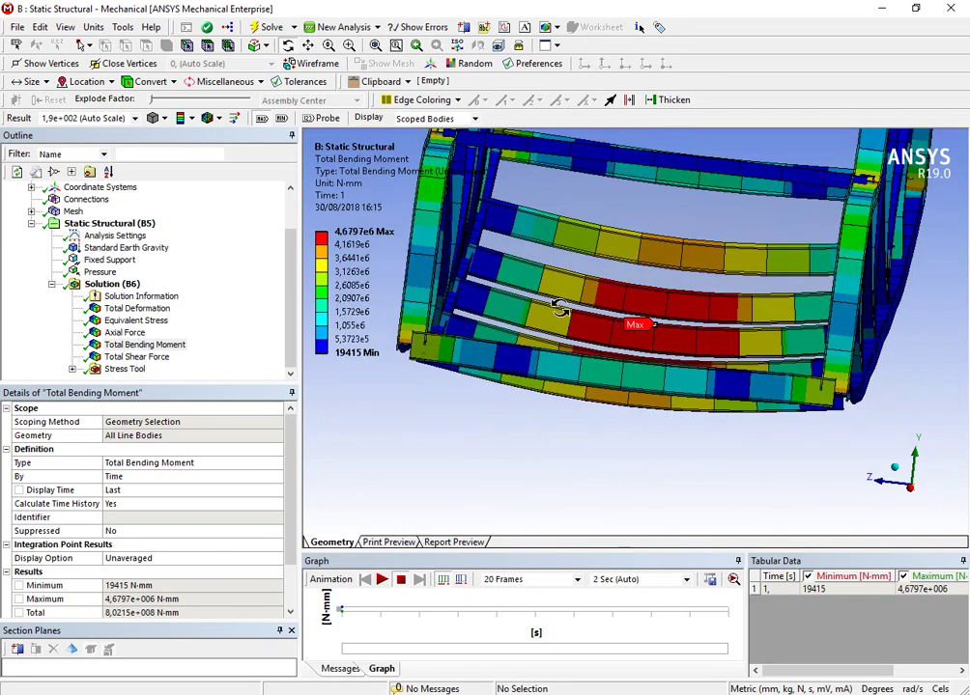
{"action": "left_click_drag", "start_coordinate": [715, 331], "coordinate": [643, 344]}
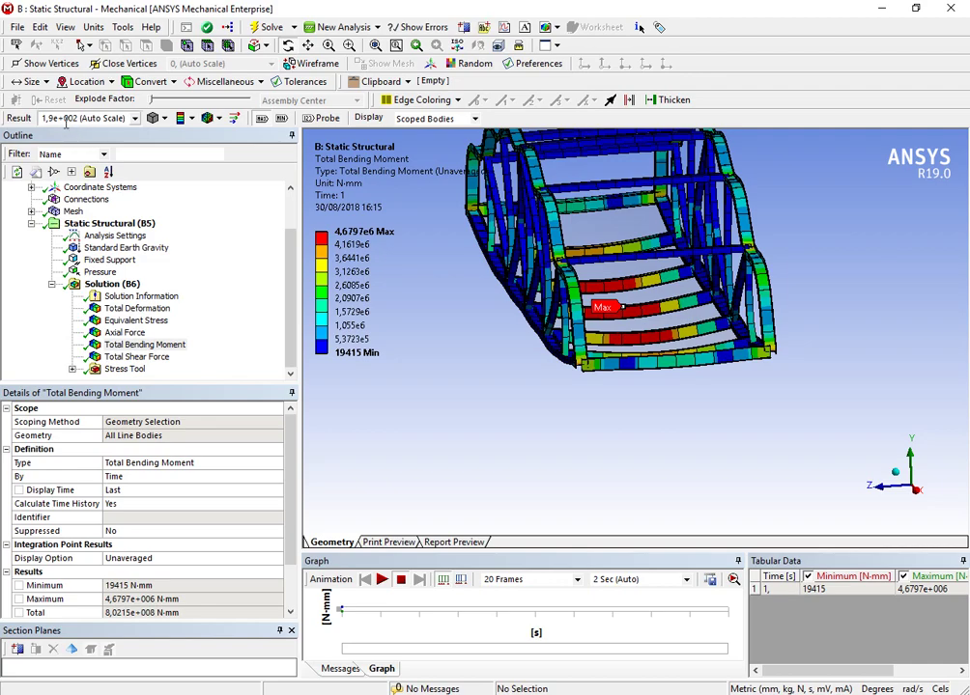
{"action": "mouse_move", "coordinate": [716, 307]}
{"action": "left_mouse_down"}
{"action": "mouse_move", "coordinate": [694, 306]}
{"action": "mouse_move", "coordinate": [725, 311]}
{"action": "left_mouse_up"}
{"action": "middle_click_drag", "start_coordinate": [723, 309], "coordinate": [538, 300]}
- Display the updated Total Shear Force result and examine the arch segments around the maximum marker and the supports
{"action": "left_click", "coordinate": [174, 357]}
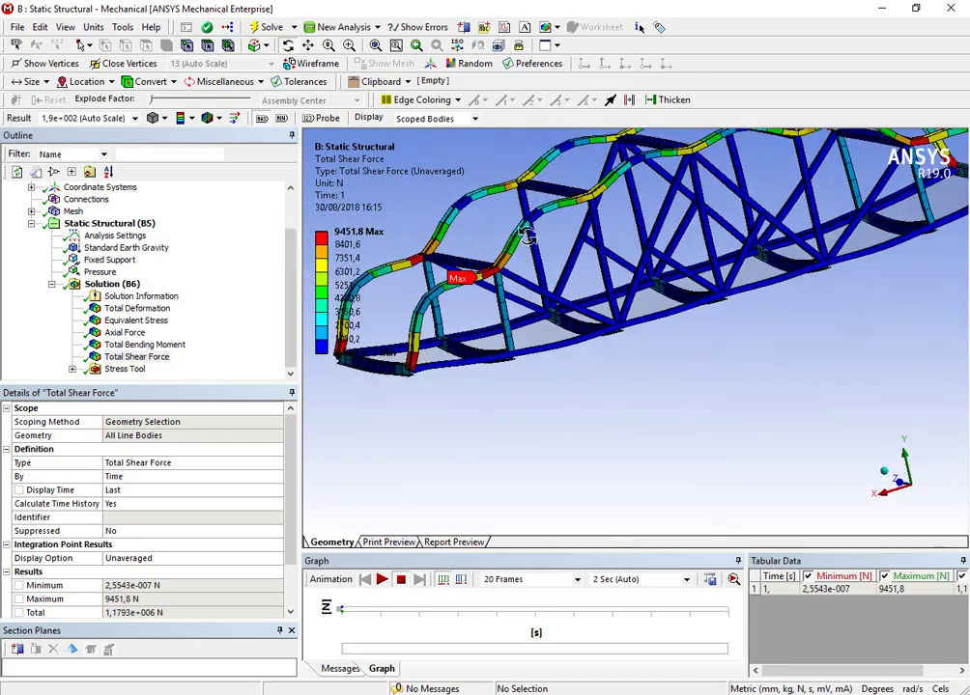
{"action": "middle_click_drag", "start_coordinate": [528, 236], "coordinate": [686, 307]}
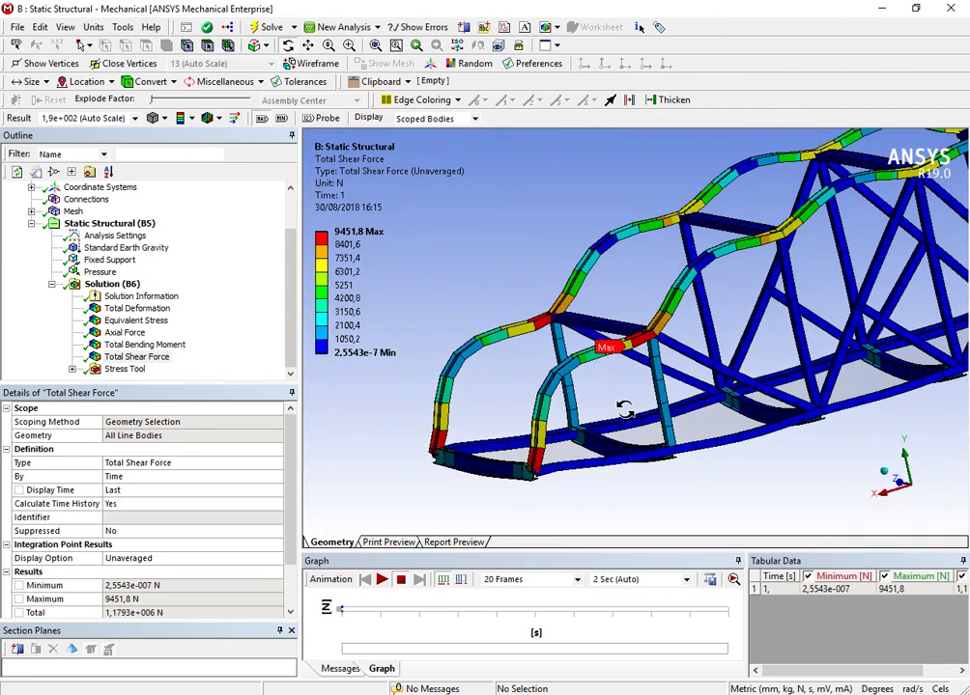
{"action": "scroll", "coordinate": [744, 307], "scroll_direction": "down", "scroll_amount": 5}
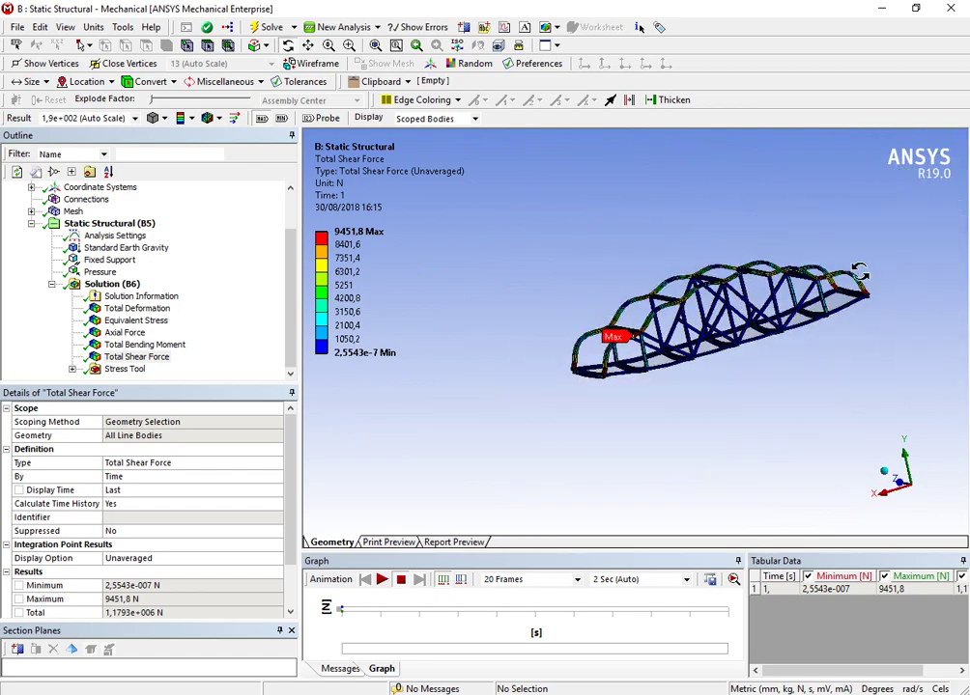
{"action": "scroll", "coordinate": [589, 377], "scroll_direction": "up", "scroll_amount": 5}
{"action": "left_click_drag", "start_coordinate": [667, 308], "coordinate": [702, 325]}
{"action": "middle_click_drag", "start_coordinate": [700, 324], "coordinate": [667, 344]}
- Display the Stress Tool's updated Safety Factor result and inspect the legend boundary beside the minimum value
{"action": "double_click", "coordinate": [114, 370]}
{"action": "left_click", "coordinate": [122, 372]}
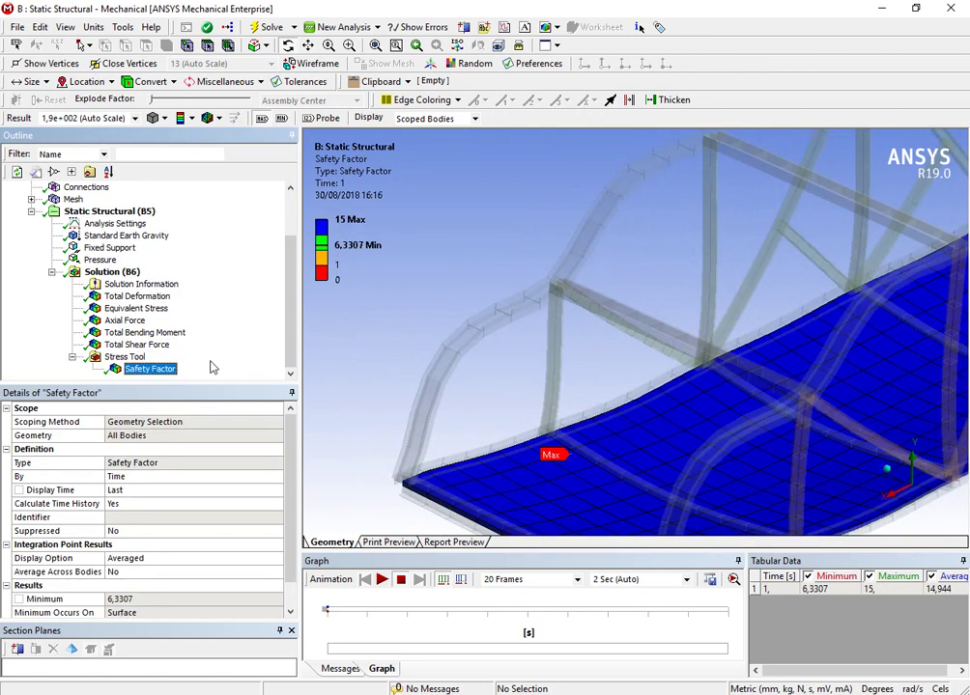
{"action": "double_click", "coordinate": [335, 236]}
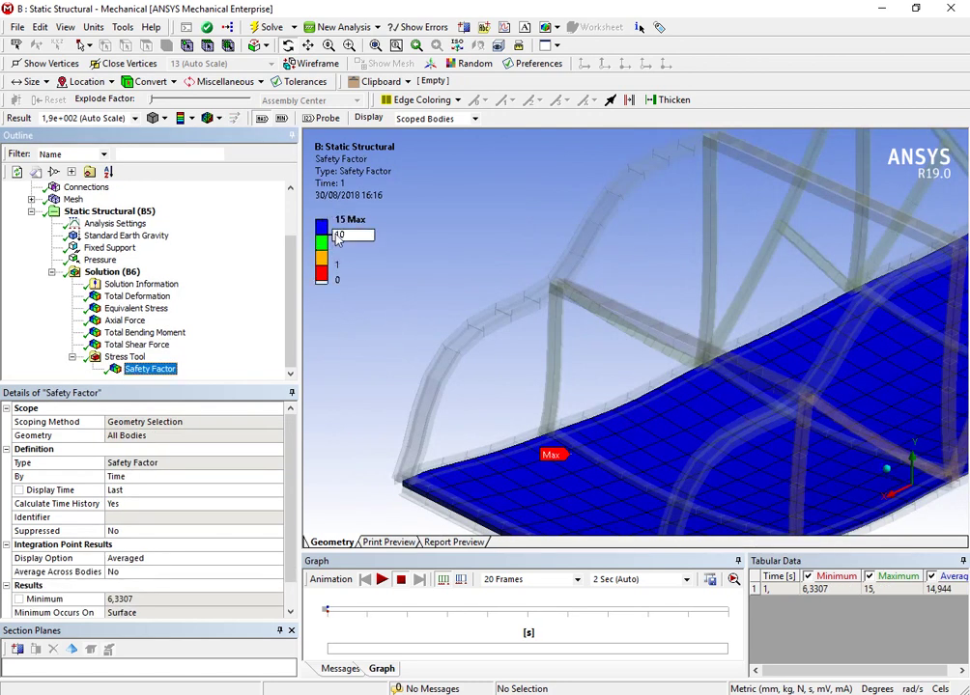
{"action": "key", "text": "Escape"}
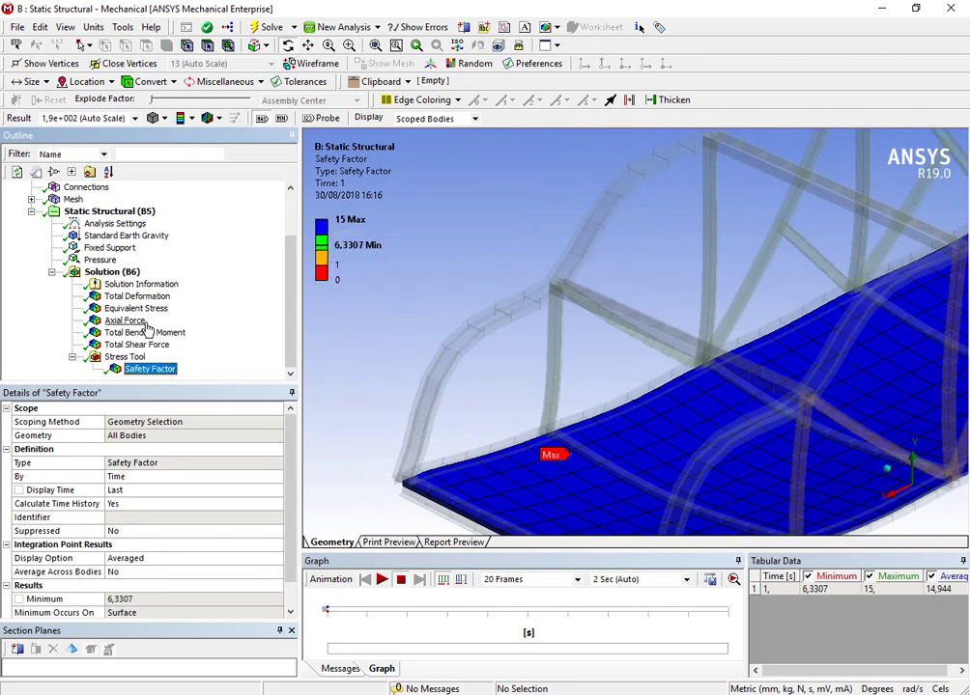
- Set the Y component of the deck pressure to -1 MPa
{"action": "left_click", "coordinate": [100, 260]}
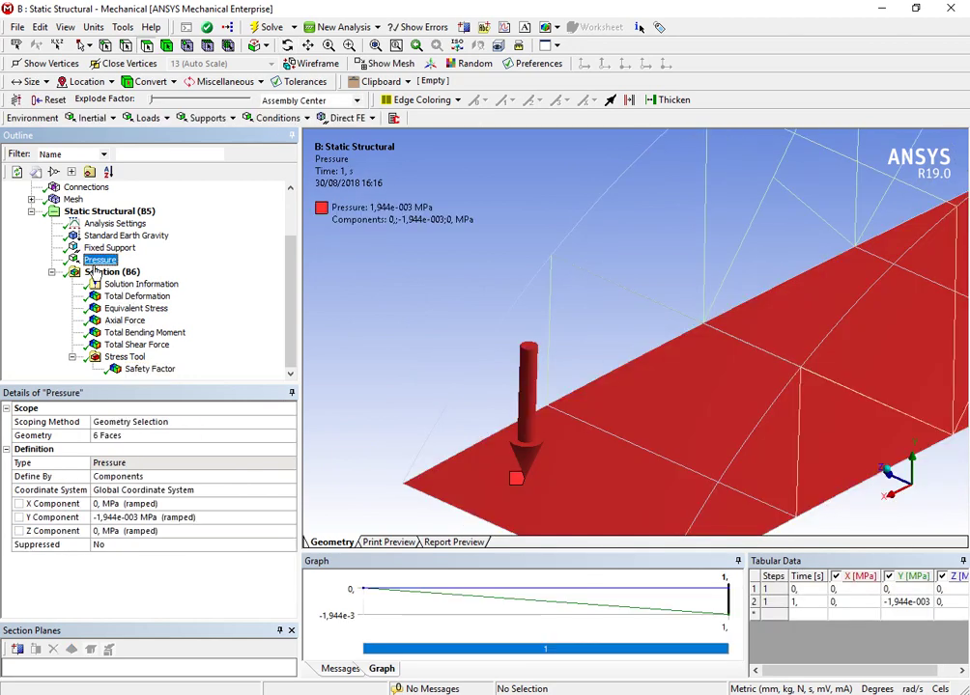
{"action": "left_click", "coordinate": [135, 518]}
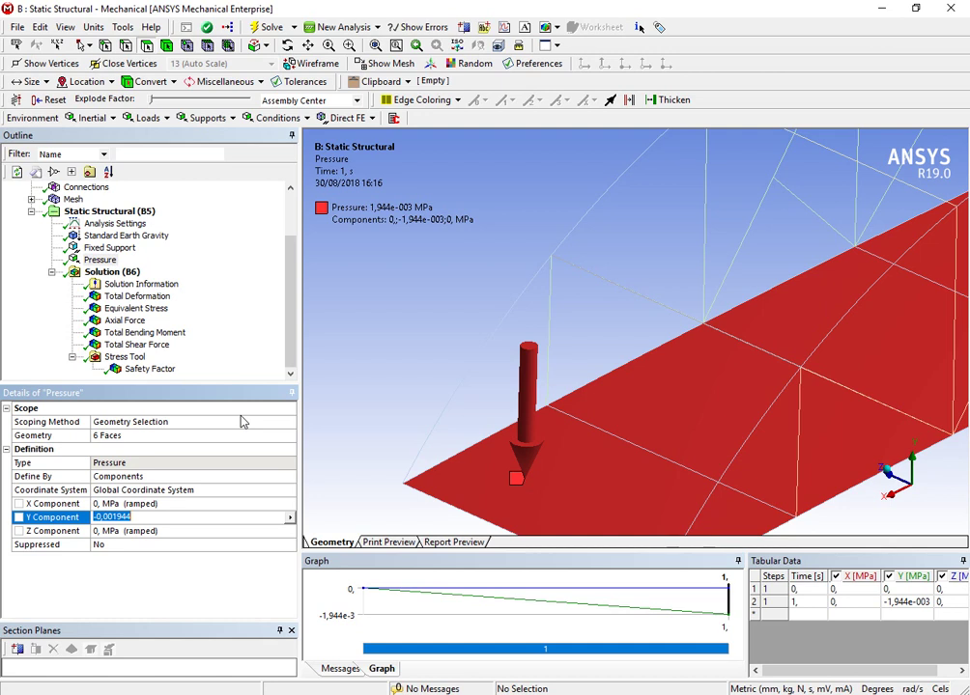
{"action": "type", "text": "-1"}
{"action": "key", "text": "Return"}
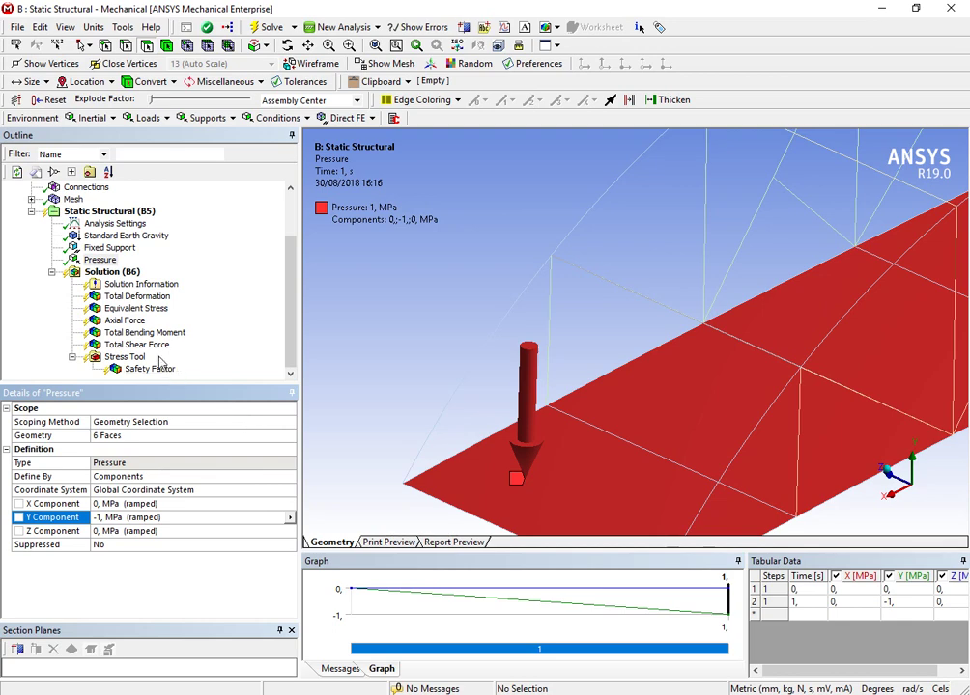
- Solve the static structural analysis again with the changed deck pressure
{"action": "left_click", "coordinate": [109, 271]}
{"action": "right_click", "coordinate": [75, 274]}
{"action": "left_click", "coordinate": [140, 306]}
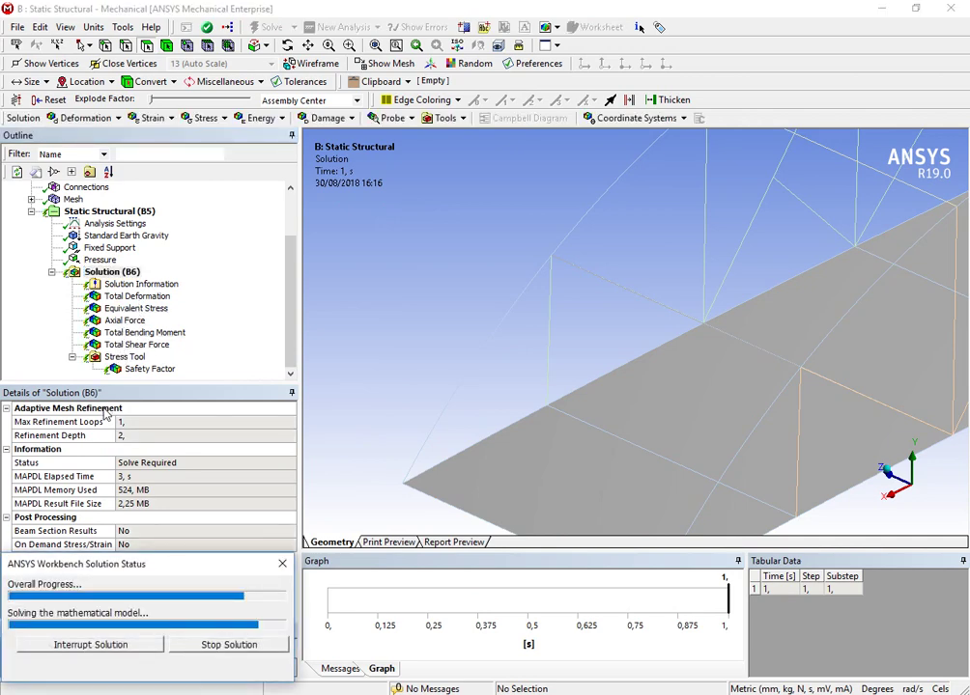
- Display the new Total Deformation result at 1.0 (True Scale) and examine the deflected deck and arches
{"action": "left_click", "coordinate": [130, 297]}
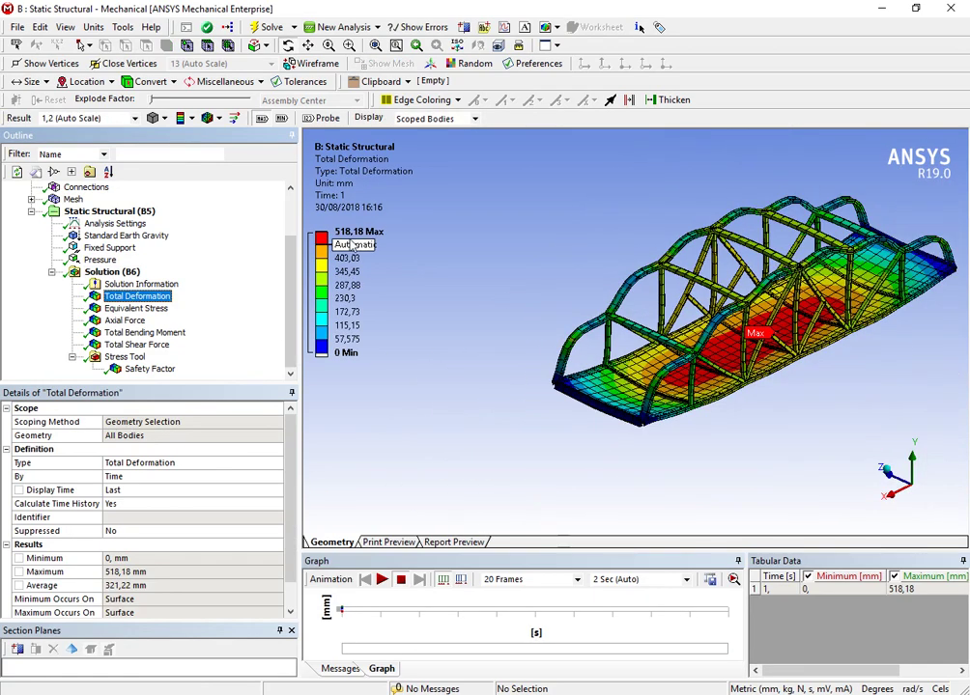
{"action": "left_click", "coordinate": [96, 118]}
{"action": "left_click", "coordinate": [102, 145]}
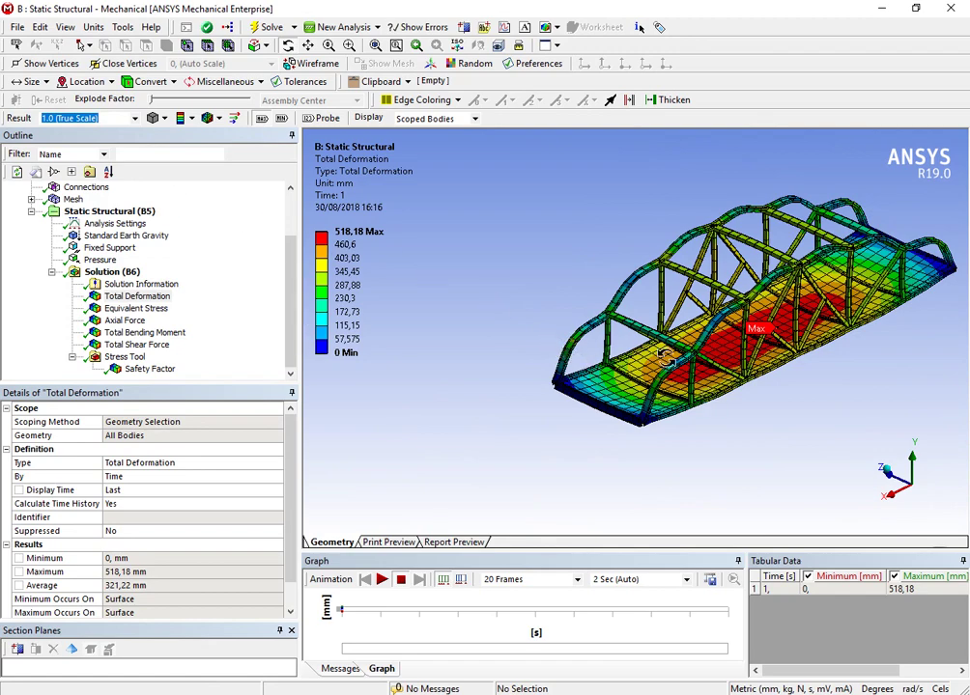
{"action": "left_click_drag", "start_coordinate": [672, 358], "coordinate": [736, 354]}
{"action": "scroll", "coordinate": [635, 371], "scroll_direction": "up", "scroll_amount": 3}
{"action": "left_click_drag", "start_coordinate": [689, 378], "coordinate": [544, 369]}
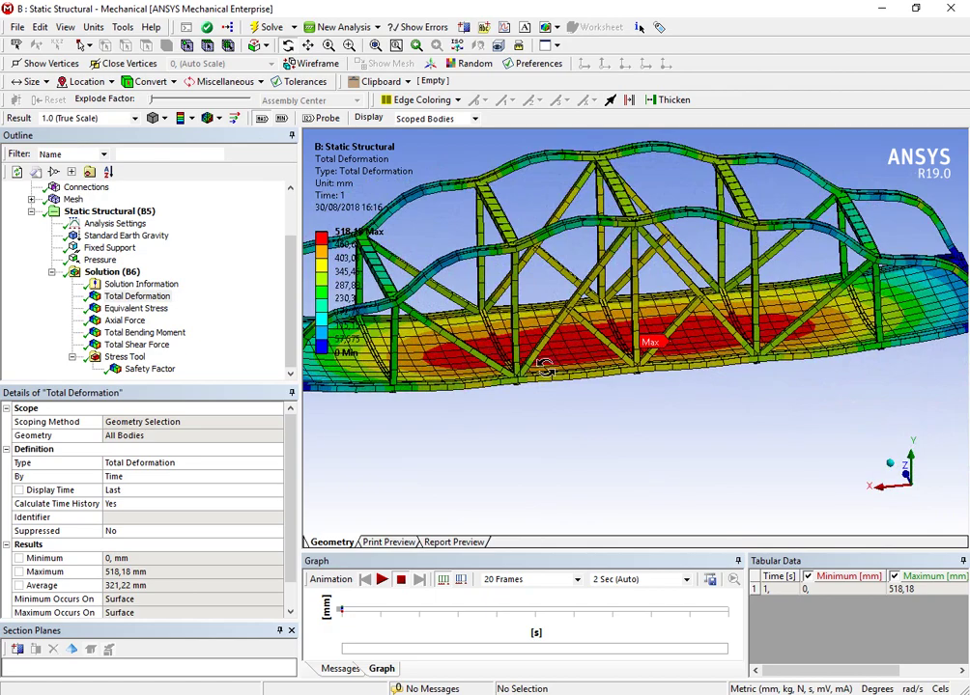
- Display the new Equivalent Stress result and examine the deck, including the corner with the maximum marker
{"action": "left_click", "coordinate": [109, 311]}
{"action": "left_click_drag", "start_coordinate": [439, 329], "coordinate": [656, 309]}
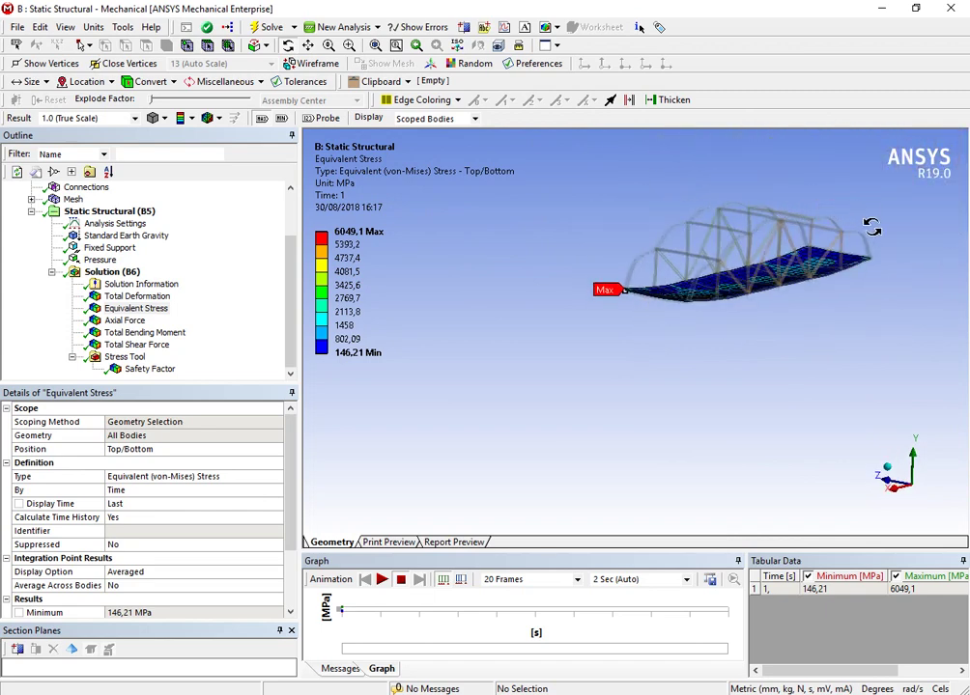
{"action": "right_click_drag", "start_coordinate": [876, 227], "coordinate": [612, 325]}
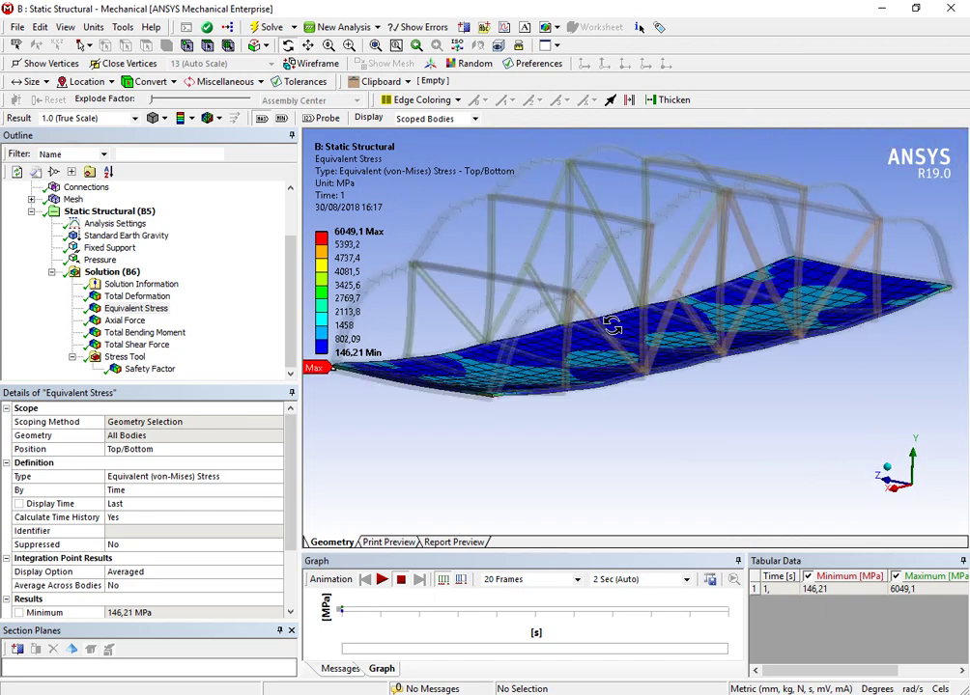
- Display the new Axial Force result and examine the arches, hangers and diagonals around the maximum marker at the crown
{"action": "left_click", "coordinate": [124, 319]}
{"action": "scroll", "coordinate": [507, 306], "scroll_direction": "down", "scroll_amount": 4}
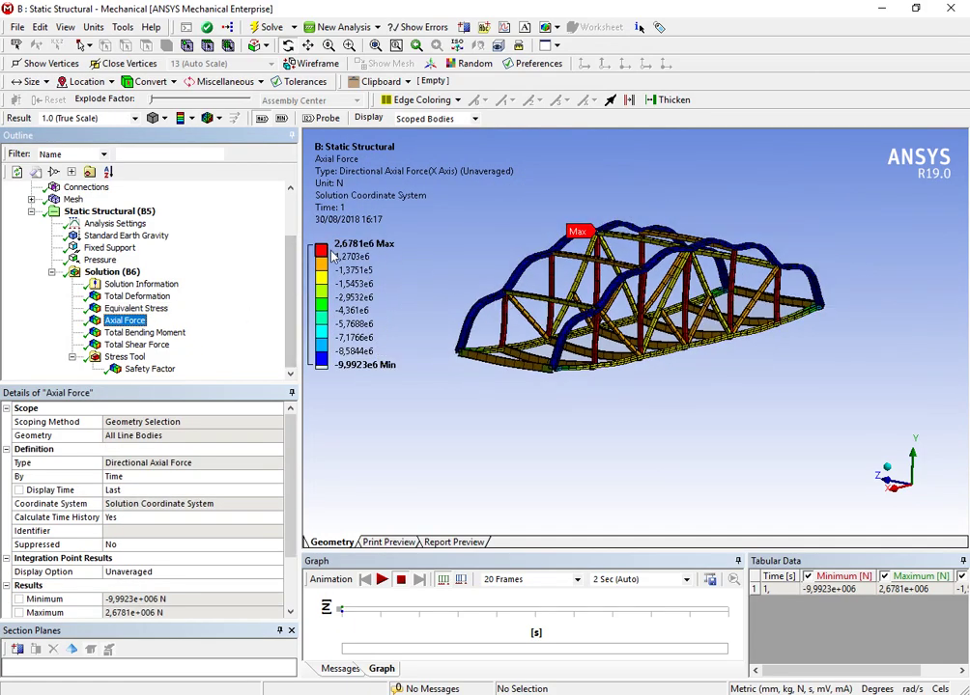
{"action": "right_click_drag", "start_coordinate": [683, 198], "coordinate": [541, 281]}
{"action": "left_click_drag", "start_coordinate": [541, 283], "coordinate": [707, 309]}
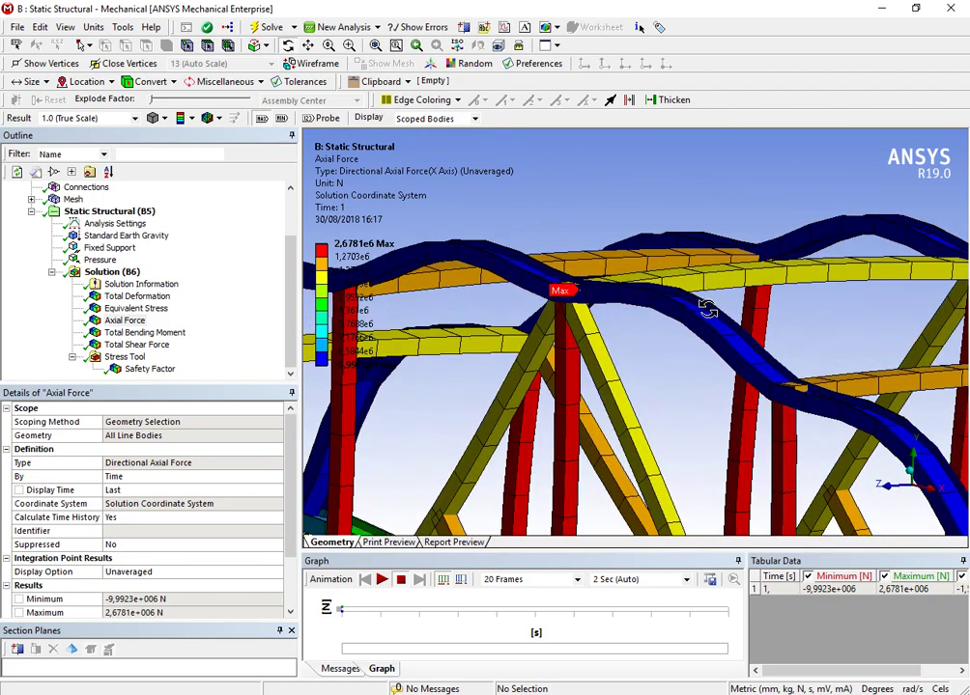
{"action": "left_click_drag", "start_coordinate": [653, 358], "coordinate": [656, 362]}
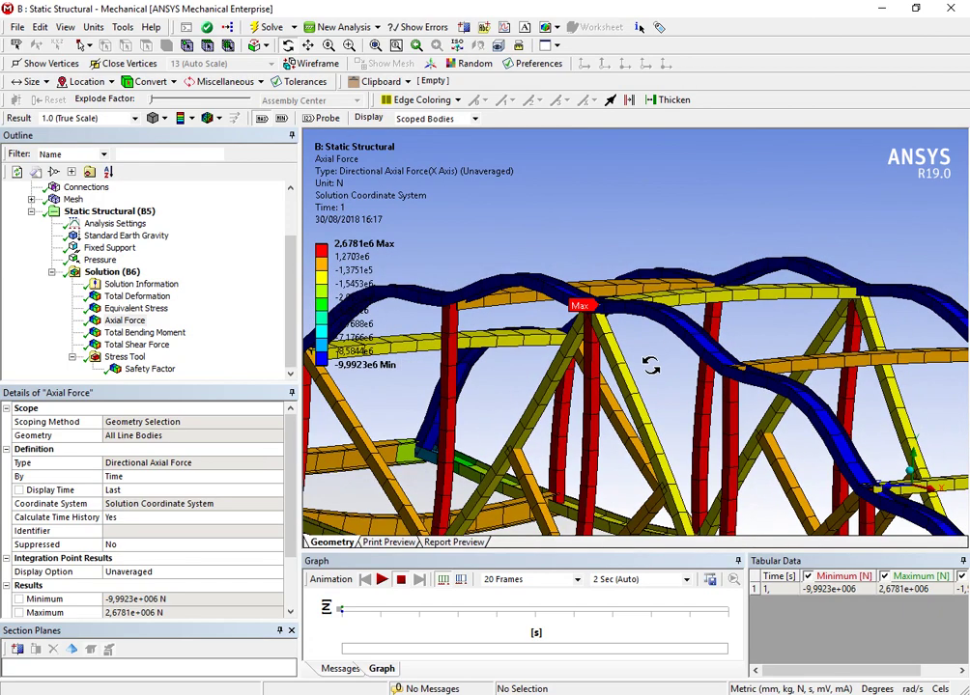
{"action": "scroll", "coordinate": [494, 337], "scroll_direction": "down", "scroll_amount": 5}
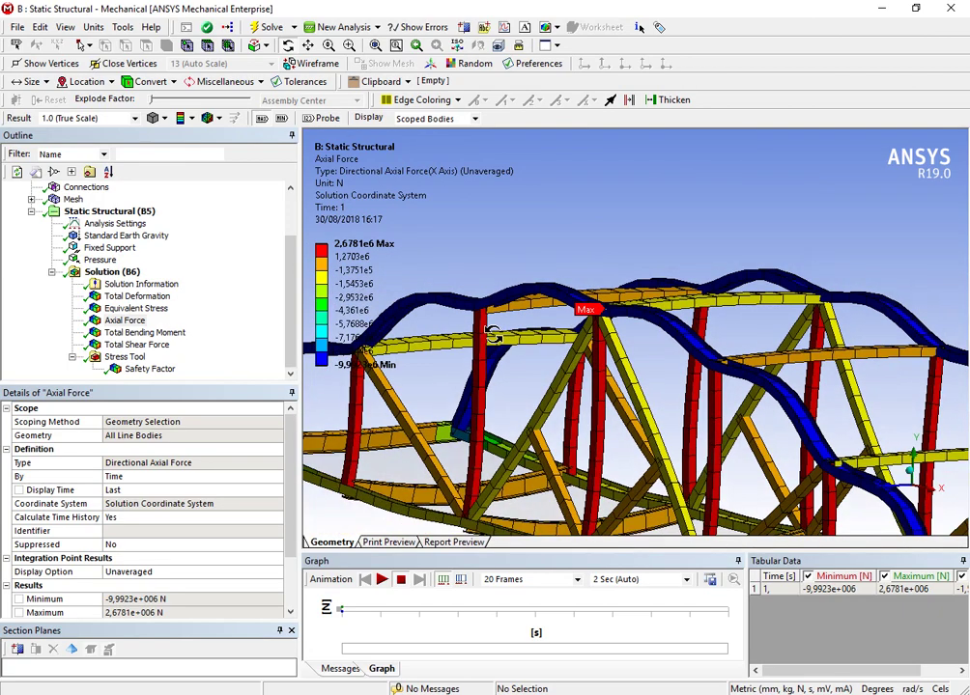
{"action": "left_click_drag", "start_coordinate": [607, 359], "coordinate": [455, 406]}
- Display the new Safety Factor result and compare the deck areas around the hanger and diagonal joints with the legend bands
{"action": "left_click", "coordinate": [146, 373]}
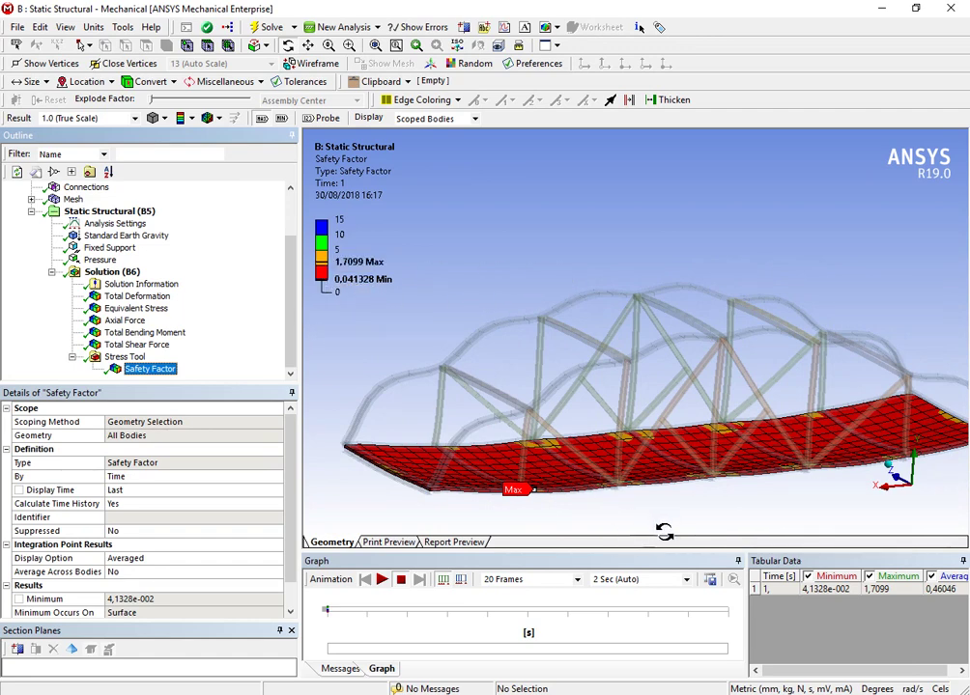
{"action": "left_click_drag", "start_coordinate": [664, 531], "coordinate": [483, 553]}
{"action": "scroll", "coordinate": [580, 461], "scroll_direction": "up", "scroll_amount": 5}
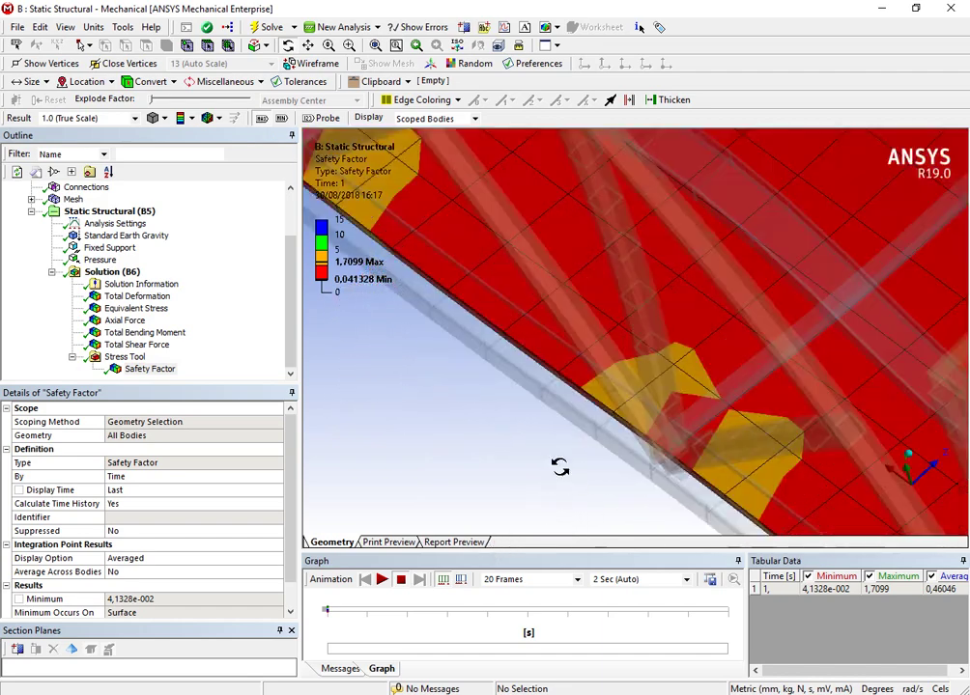
{"action": "left_click", "coordinate": [342, 266]}
{"action": "type", "text": "1"}
{"action": "left_click", "coordinate": [670, 405]}
{"action": "scroll", "coordinate": [610, 440], "scroll_direction": "down", "scroll_amount": 6}
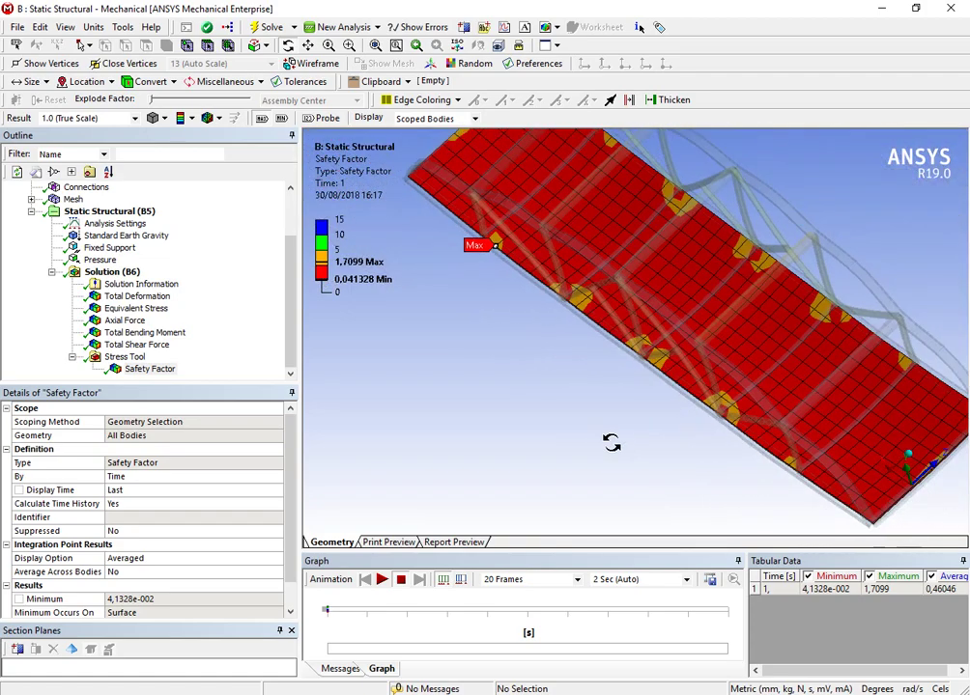
{"action": "left_click_drag", "start_coordinate": [612, 445], "coordinate": [444, 390]}
- Collapse the Stress Tool results and review the Total Deformation of the deck and arches from several sides of the bridge
{"action": "left_click", "coordinate": [72, 357]}
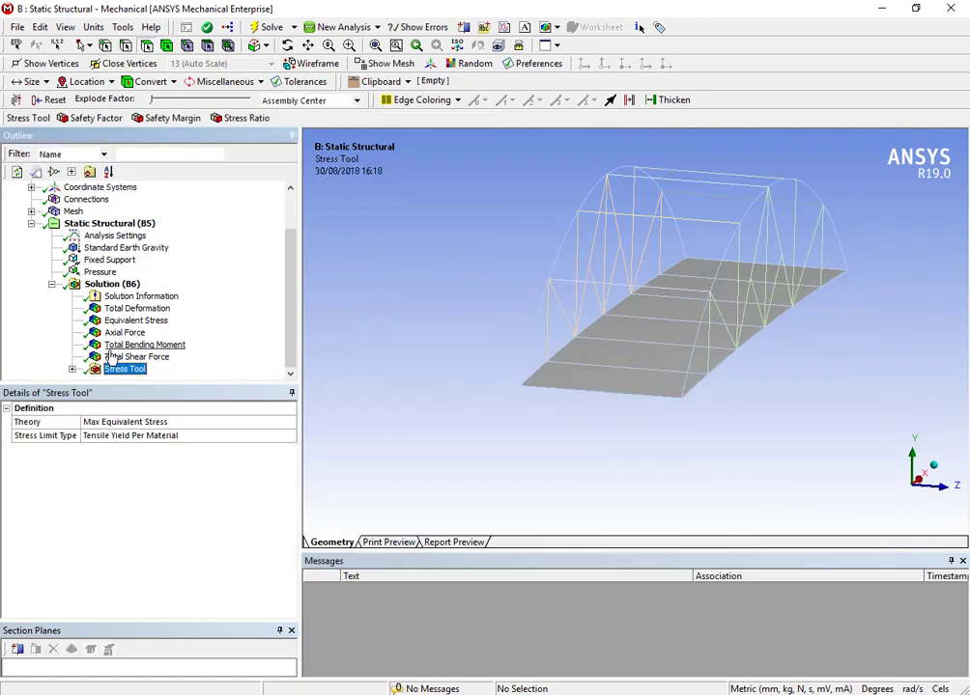
{"action": "scroll", "coordinate": [112, 355], "scroll_direction": "up", "scroll_amount": 2}
{"action": "scroll", "coordinate": [123, 329], "scroll_direction": "down", "scroll_amount": 2}
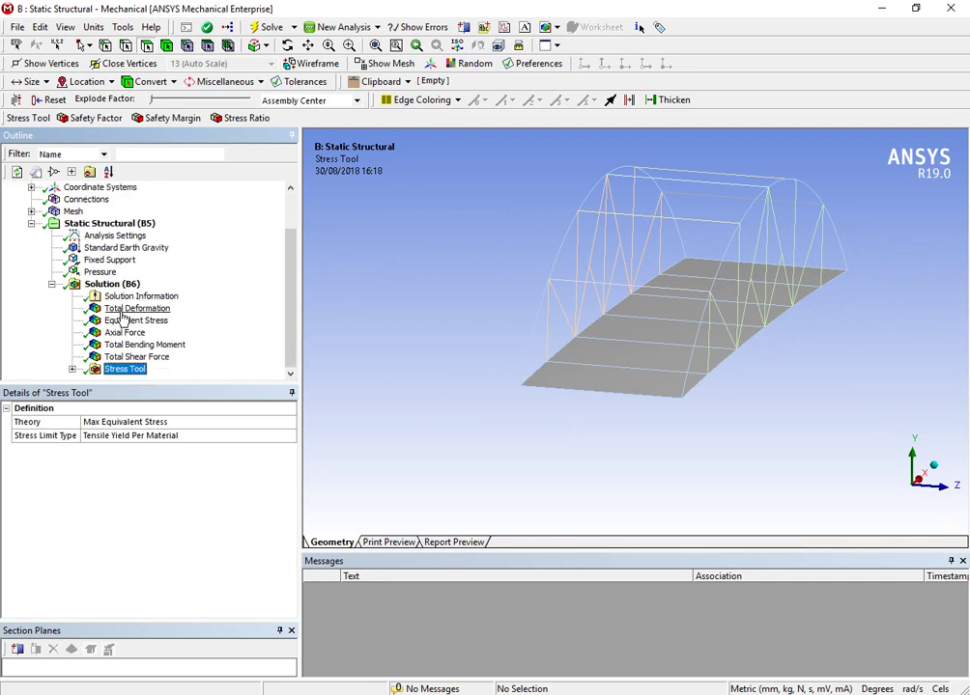
{"action": "left_click", "coordinate": [135, 308]}
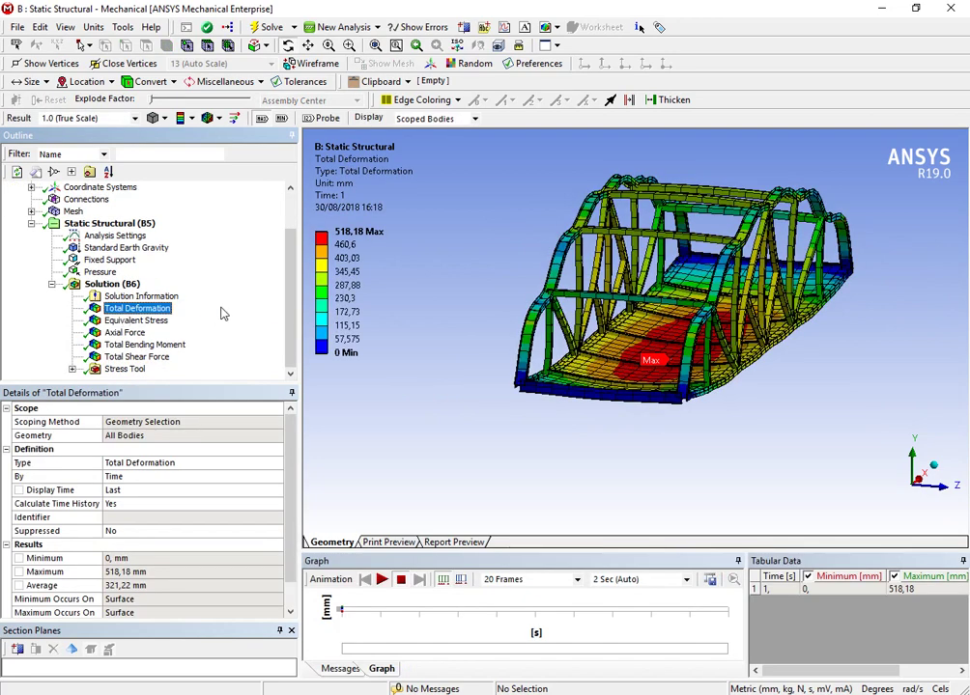
{"action": "middle_click_drag", "start_coordinate": [546, 390], "coordinate": [532, 394]}
{"action": "middle_click_drag", "start_coordinate": [608, 379], "coordinate": [693, 407]}
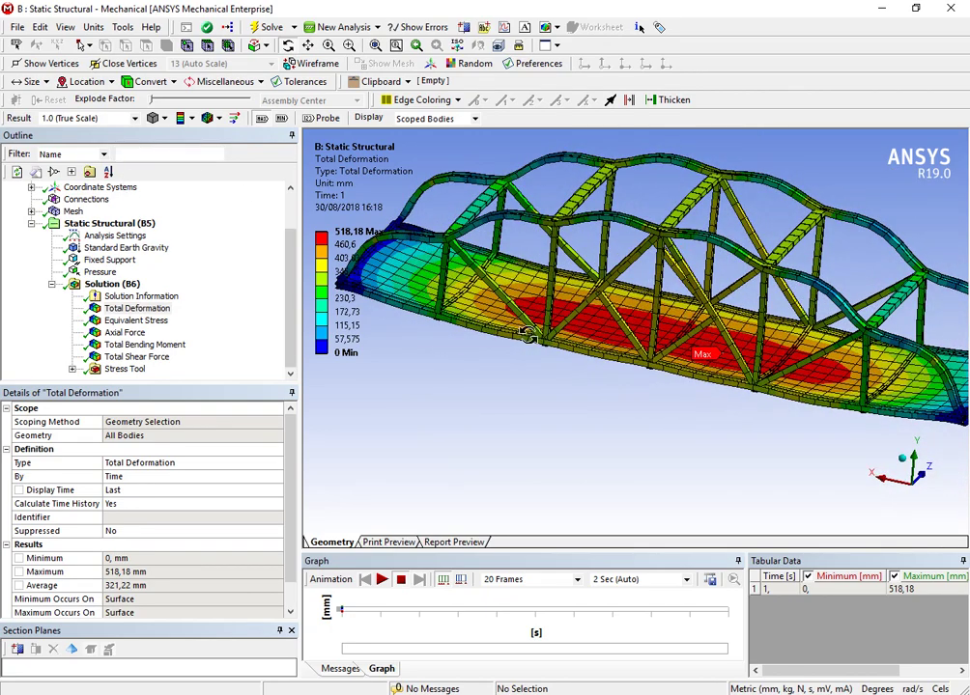
{"action": "middle_click_drag", "start_coordinate": [634, 440], "coordinate": [446, 447]}
{"action": "scroll", "coordinate": [469, 417], "scroll_direction": "down", "scroll_amount": 2}
{"action": "middle_click_drag", "start_coordinate": [514, 422], "coordinate": [662, 424]}
{"action": "right_click_drag", "start_coordinate": [588, 364], "coordinate": [457, 401]}
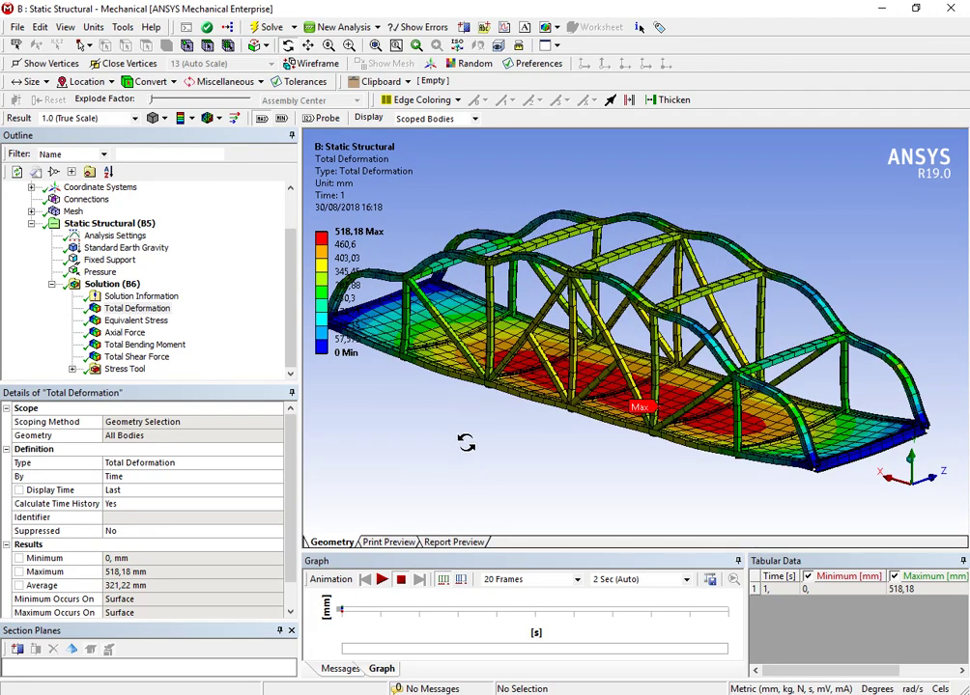